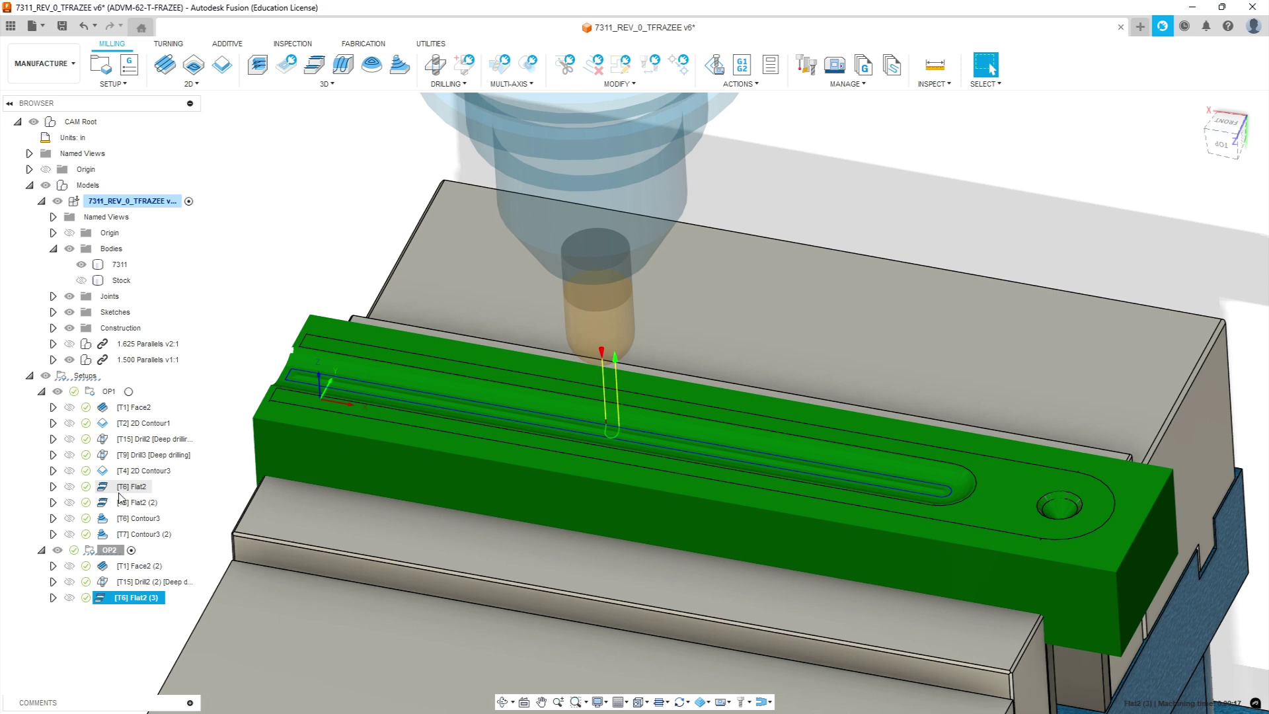
Copy the [T6] Flat2 (2) operation from OP1 and paste it into the OP2 setup
left_click(137, 504)
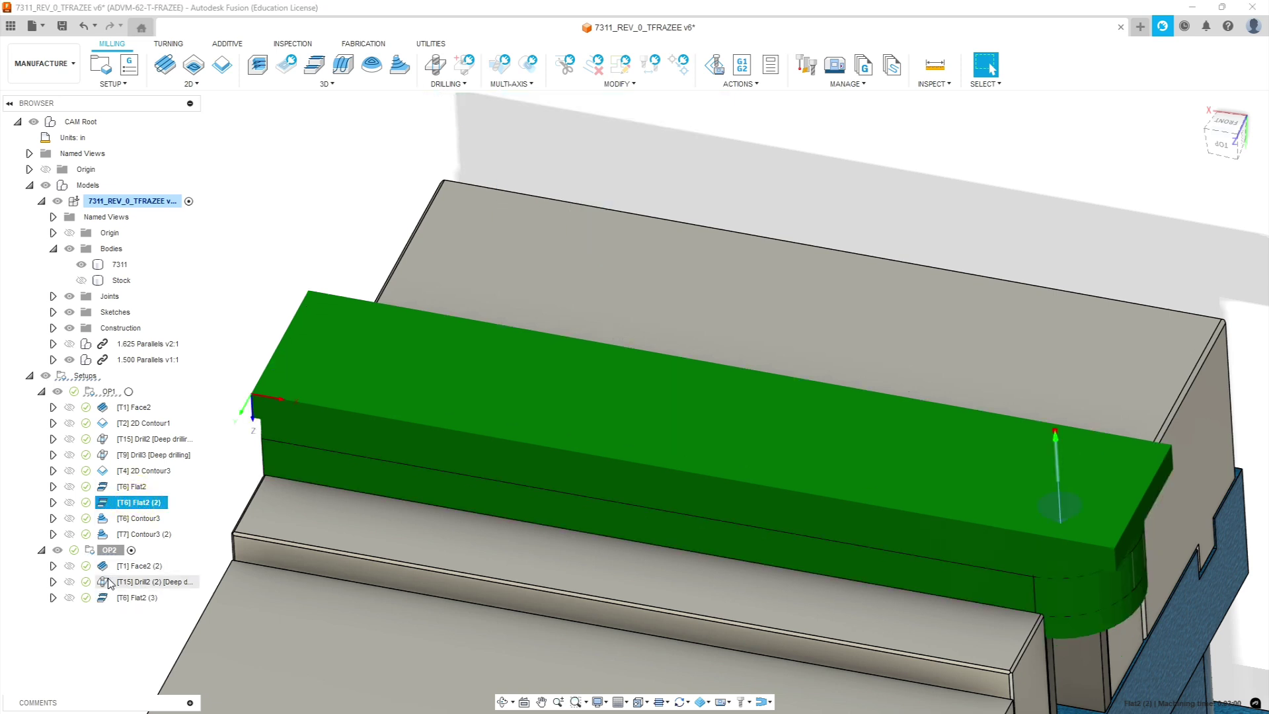
right_click(137, 507)
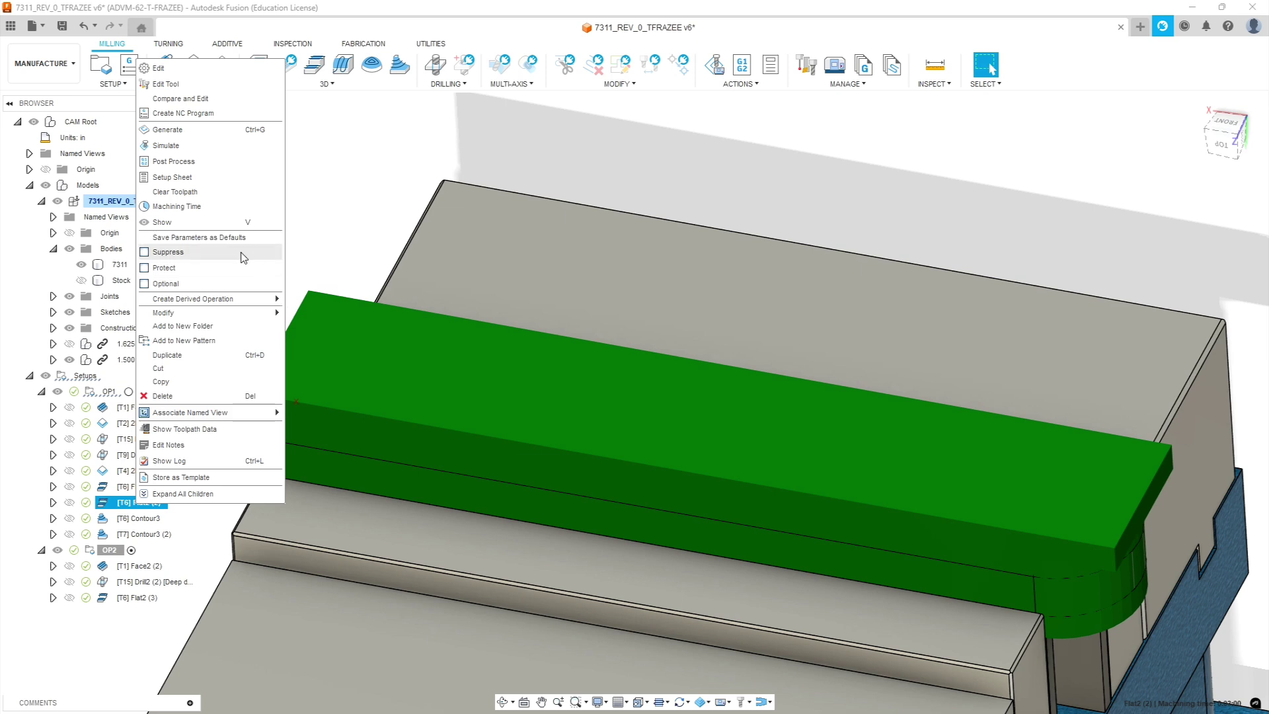
left_click(177, 381)
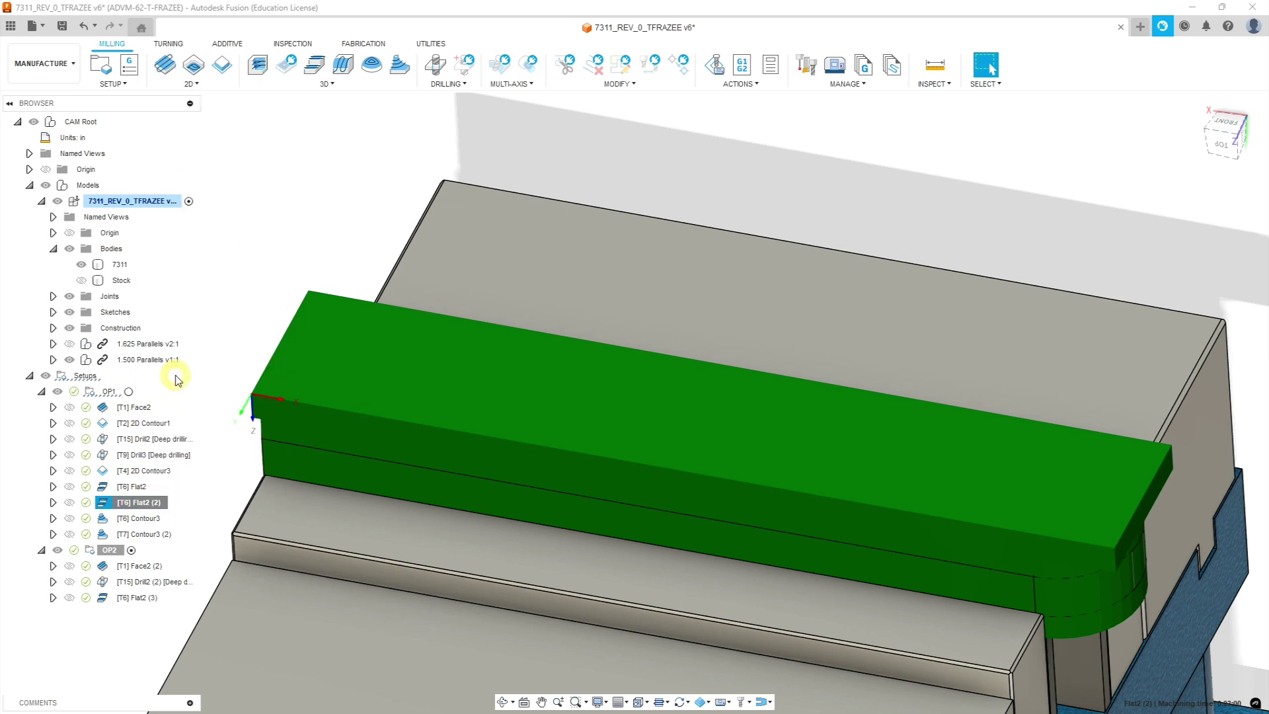
left_click(117, 551)
right_click(118, 552)
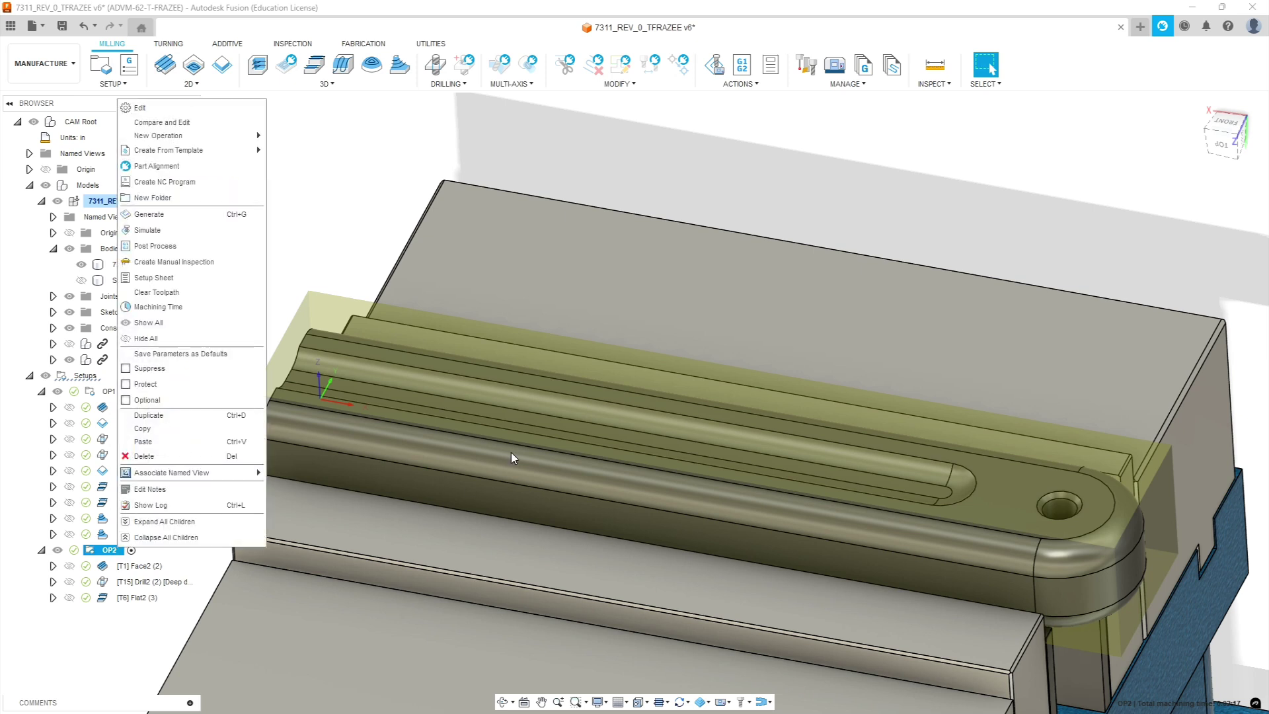
left_click(176, 443)
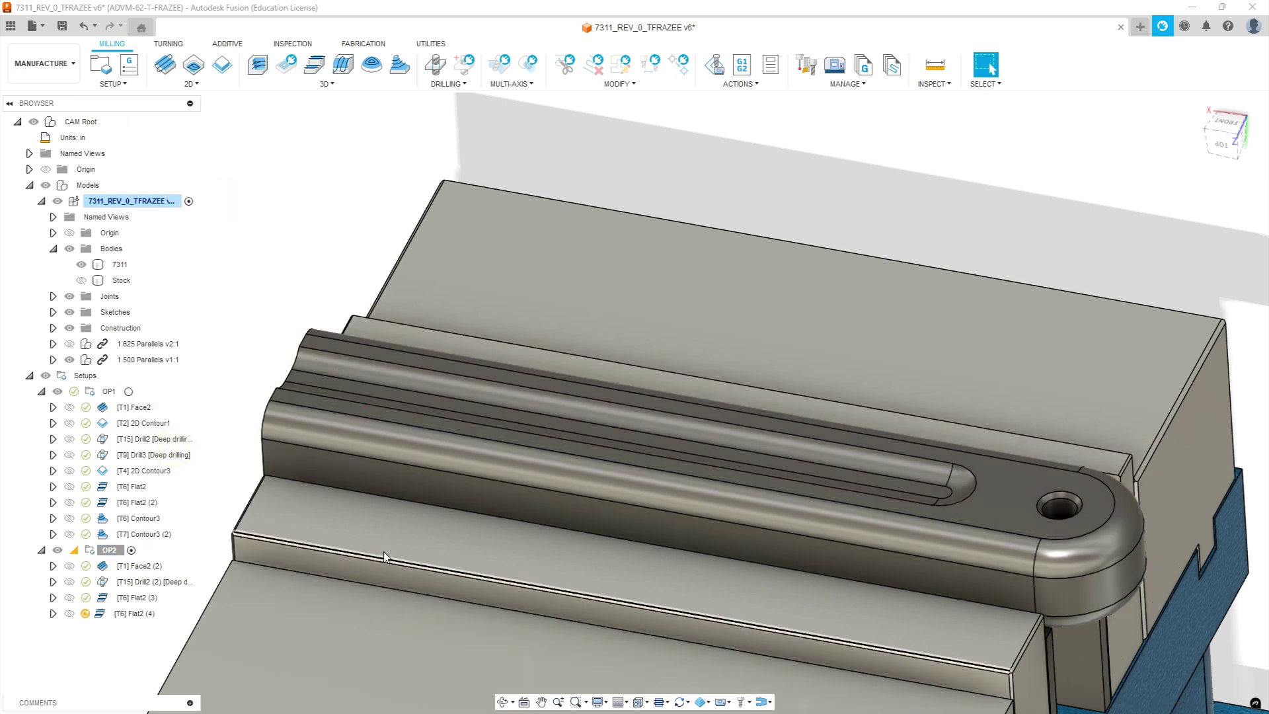
Edit the pasted Flat operation in OP2 and replace its machining boundary with the closed outline of the long narrow slot floor
left_click(137, 614)
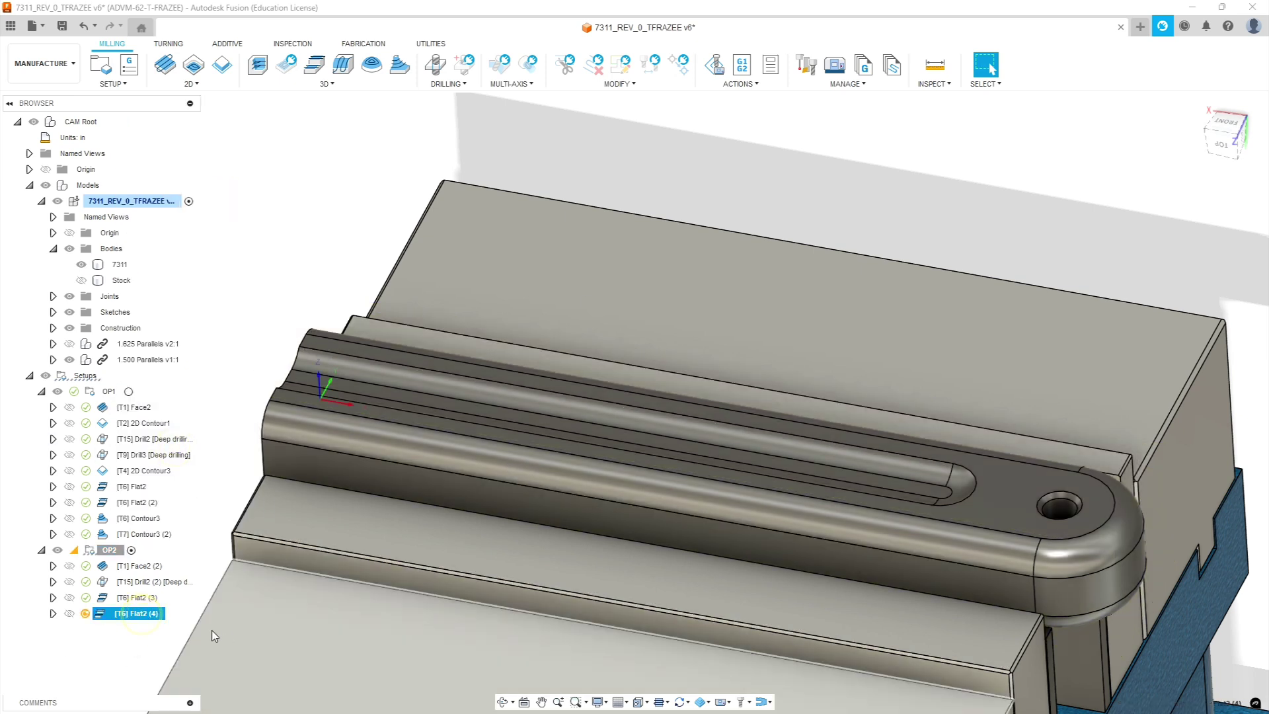
right_click(138, 622)
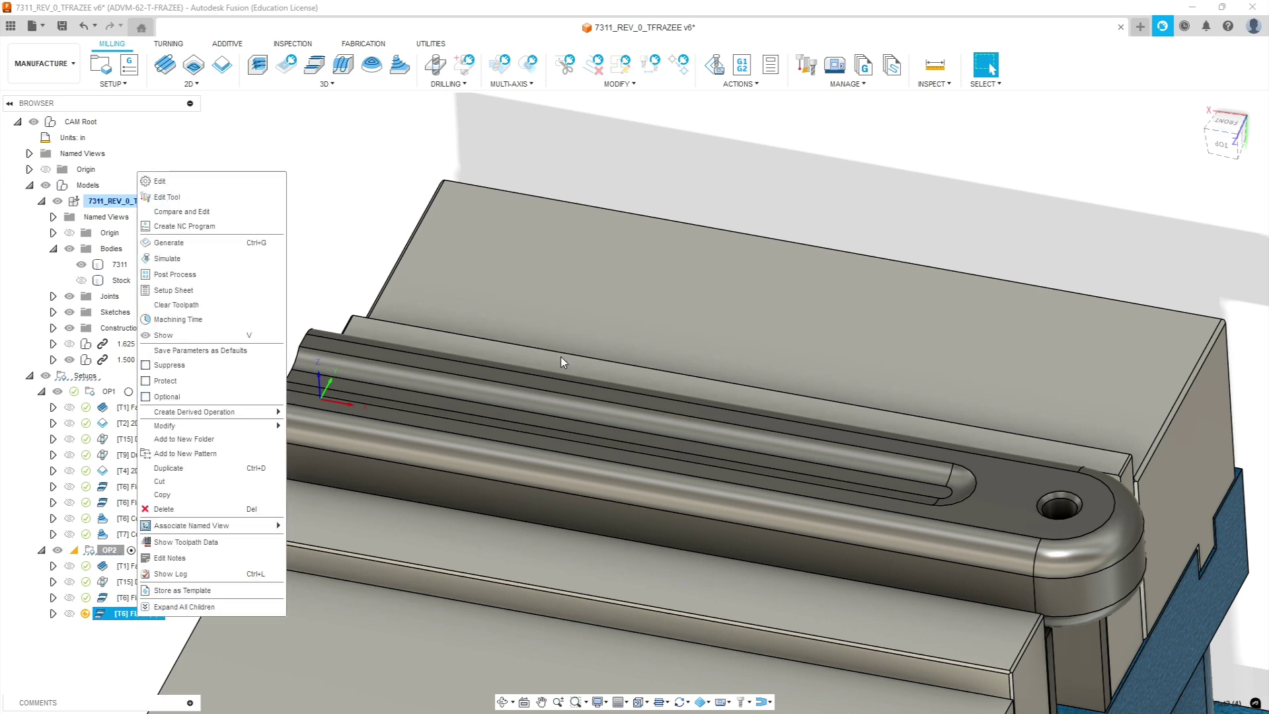
left_click(212, 181)
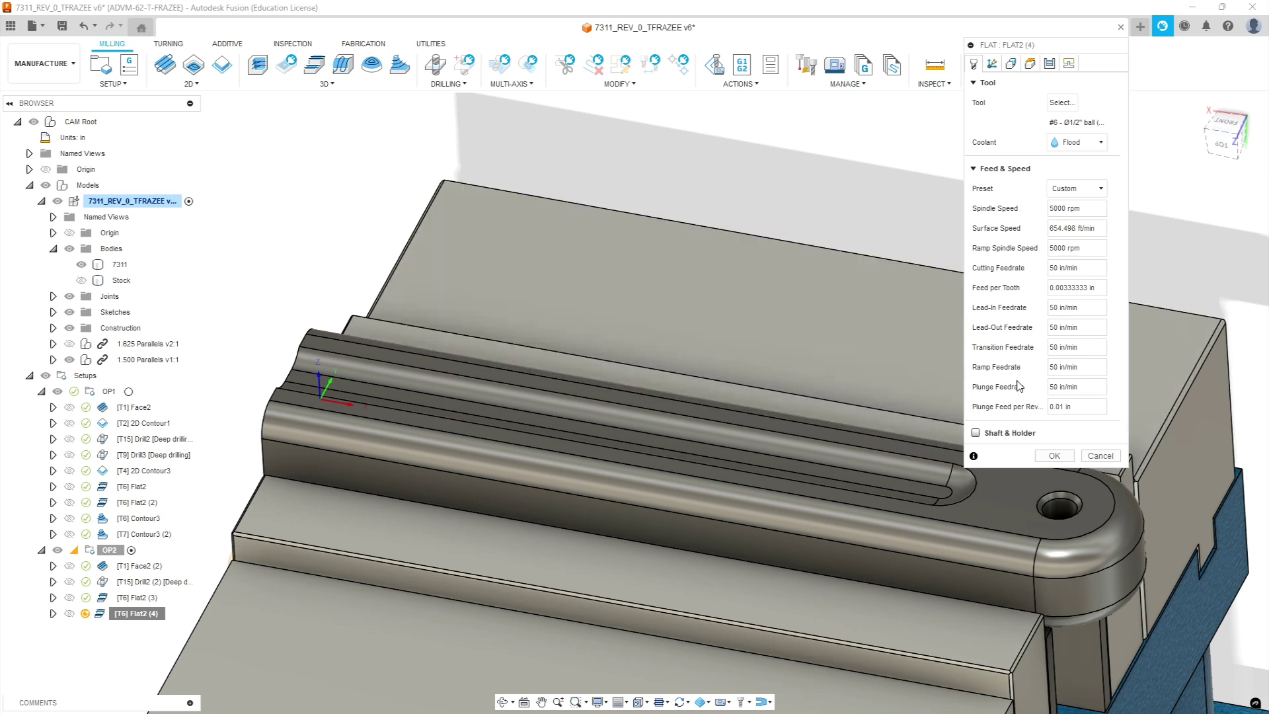
left_click(1010, 65)
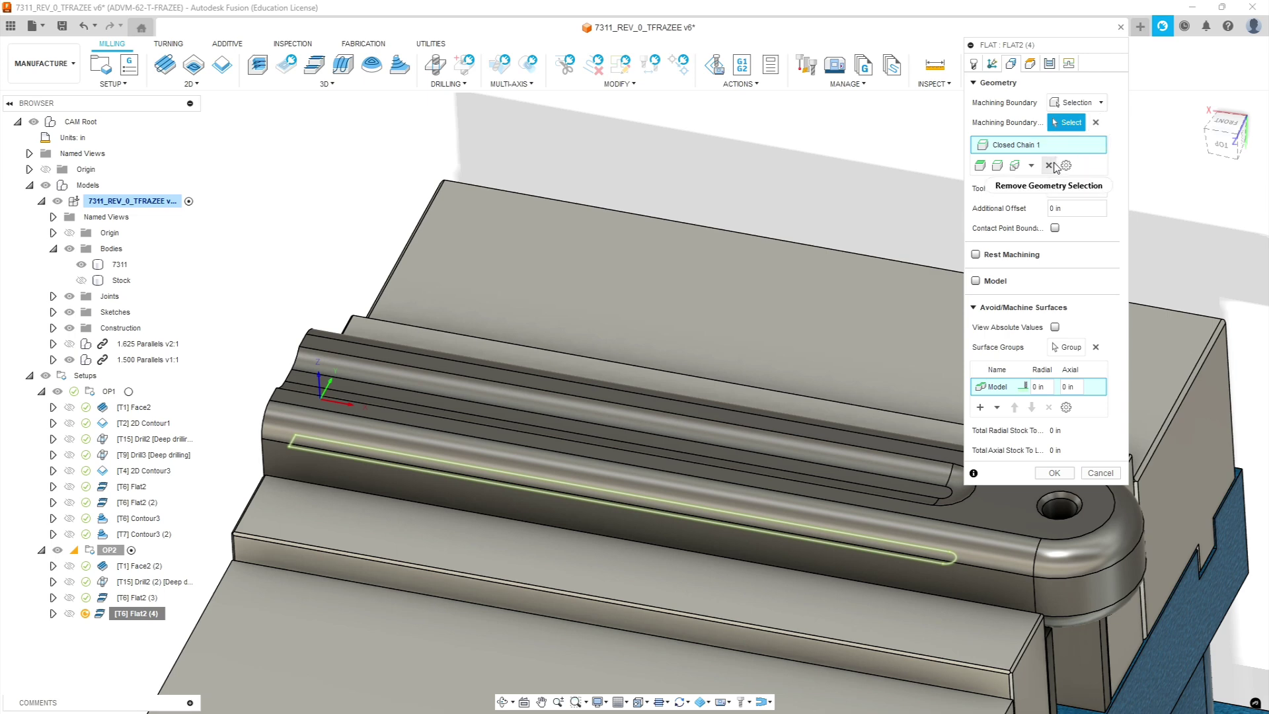
left_click(1049, 165)
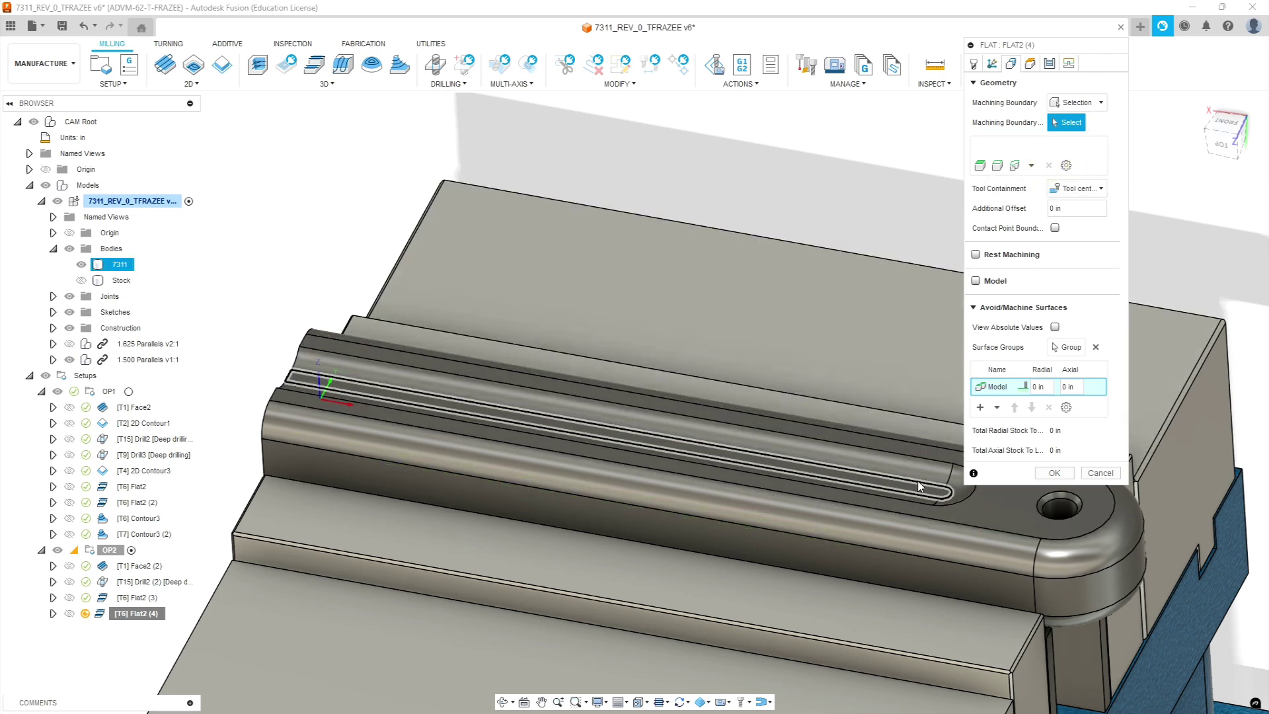
left_click(919, 487)
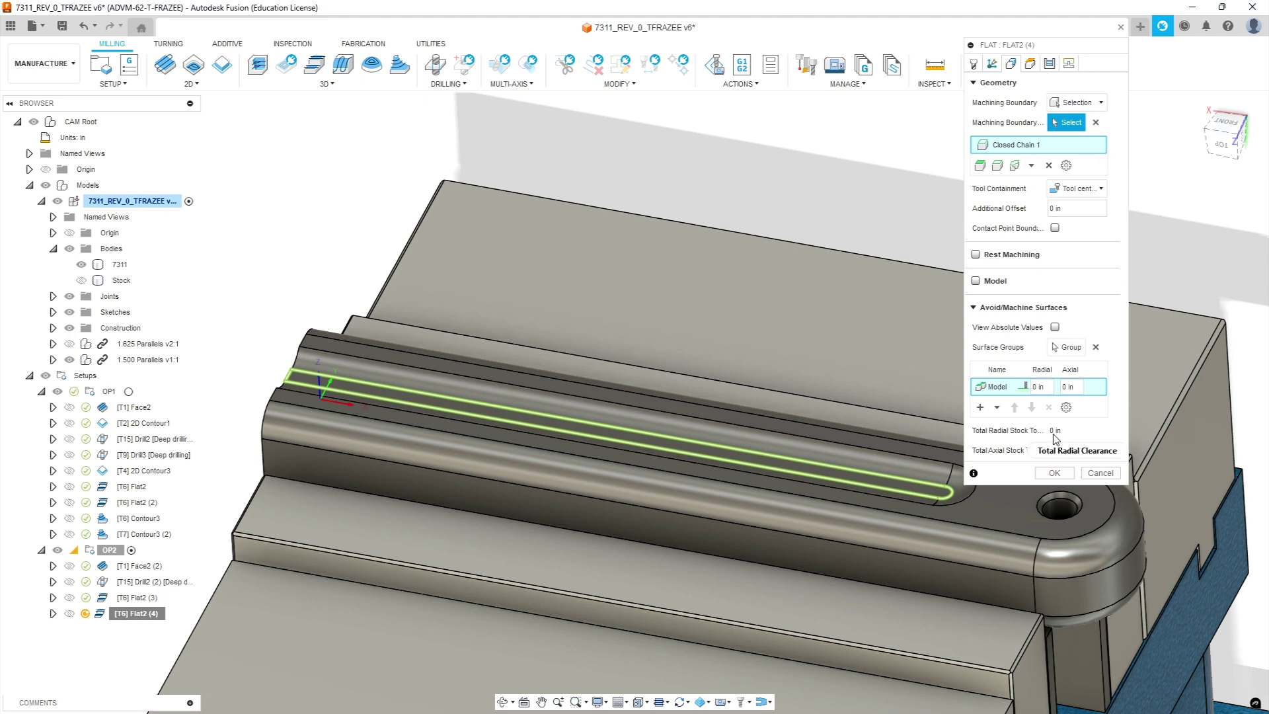
Set the Flat operation's bottom height reference to the slot floor face, check the passes and linking settings, and accept the operation
left_click(1032, 64)
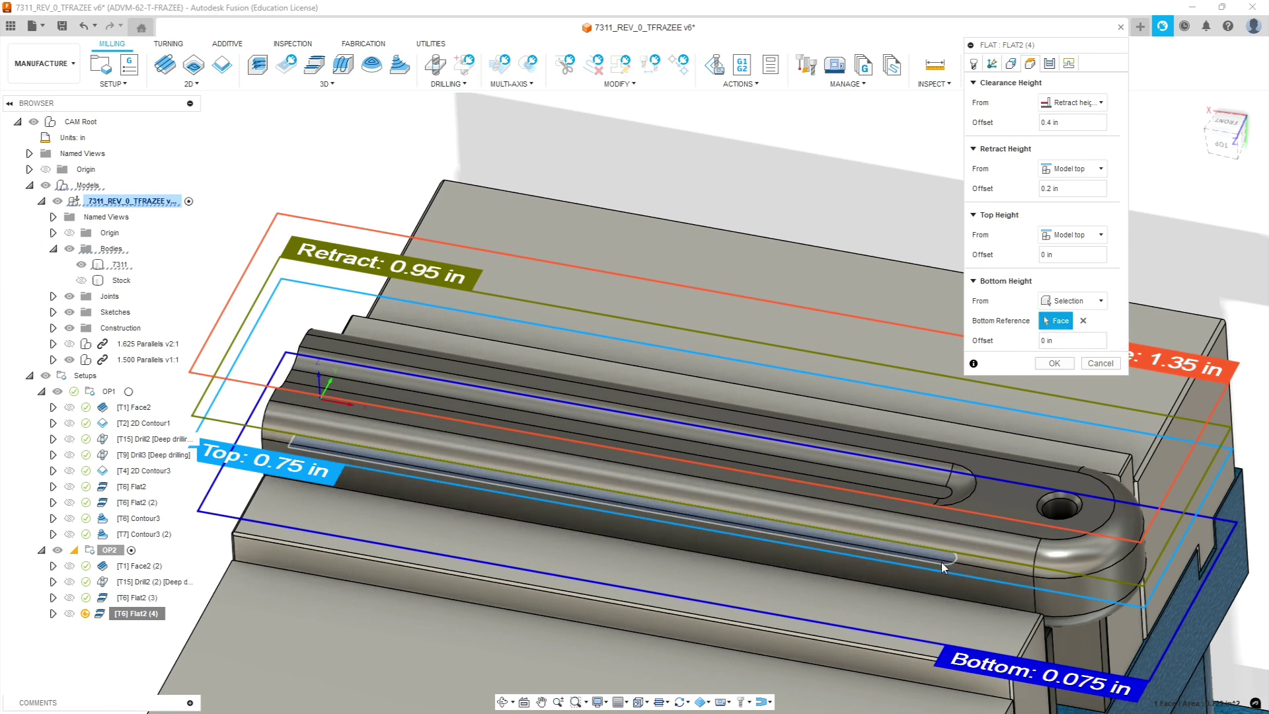
left_click(1083, 321)
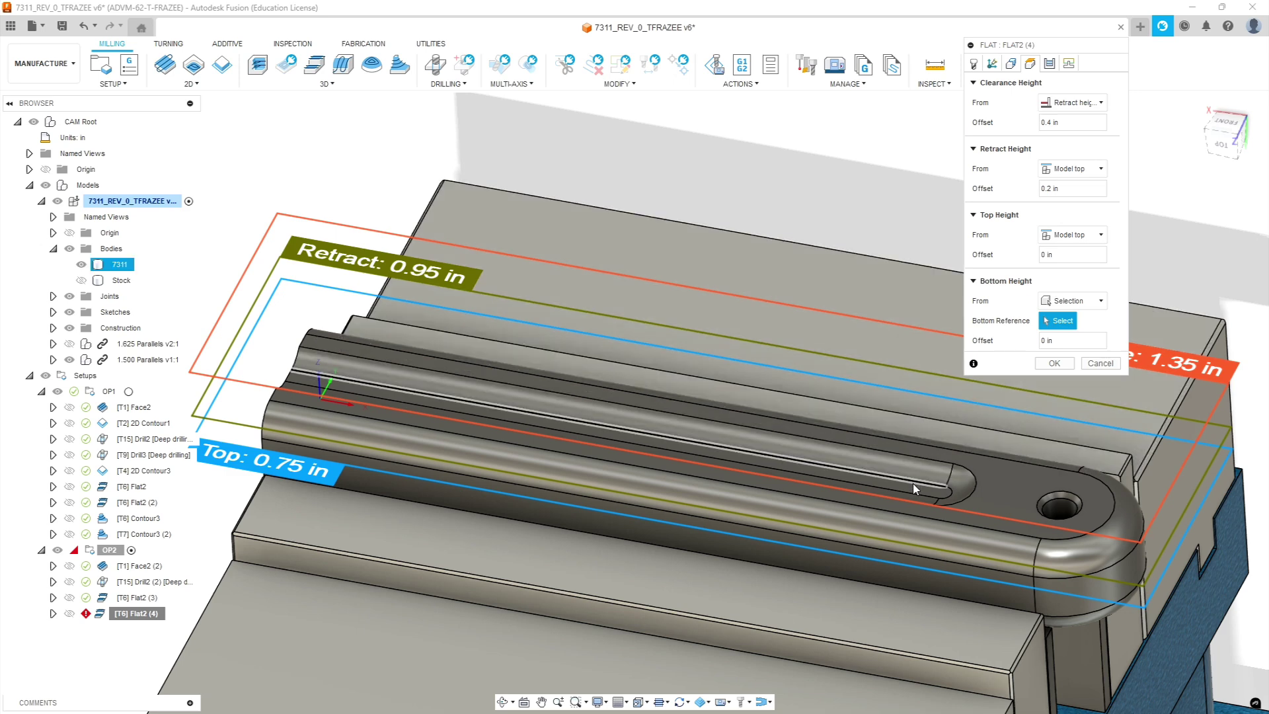
left_click(906, 485)
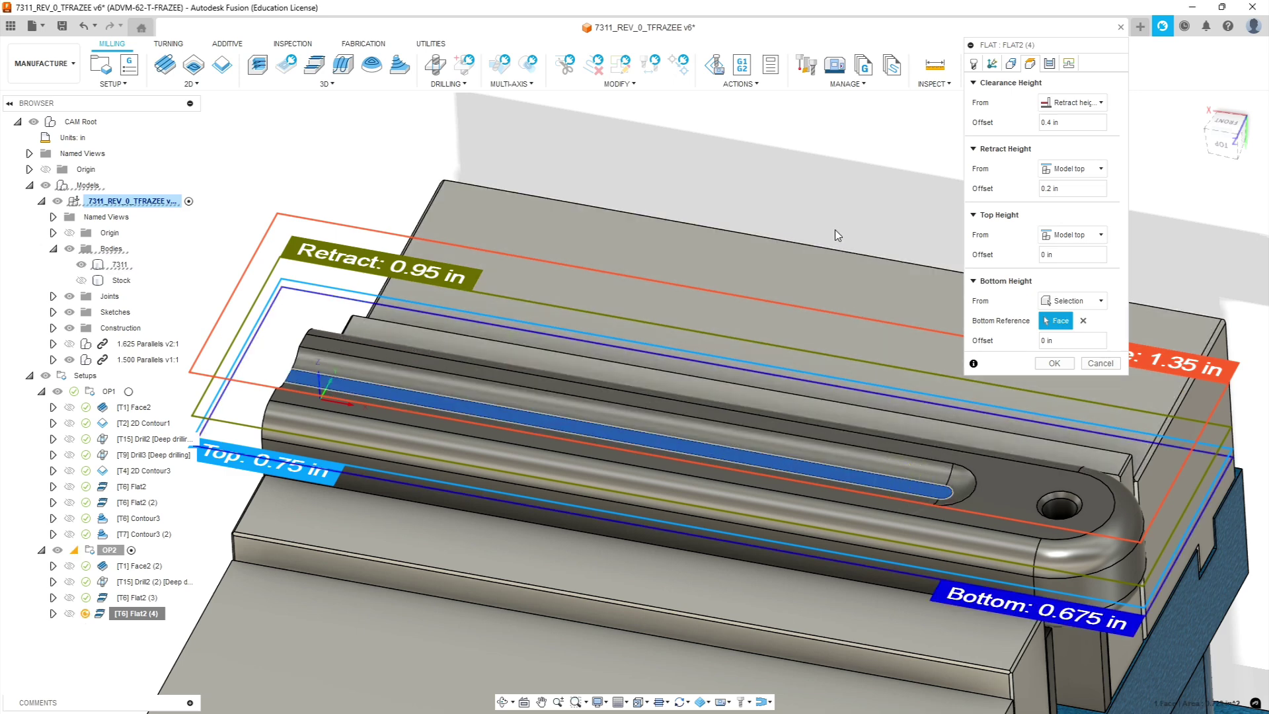
left_click(1050, 64)
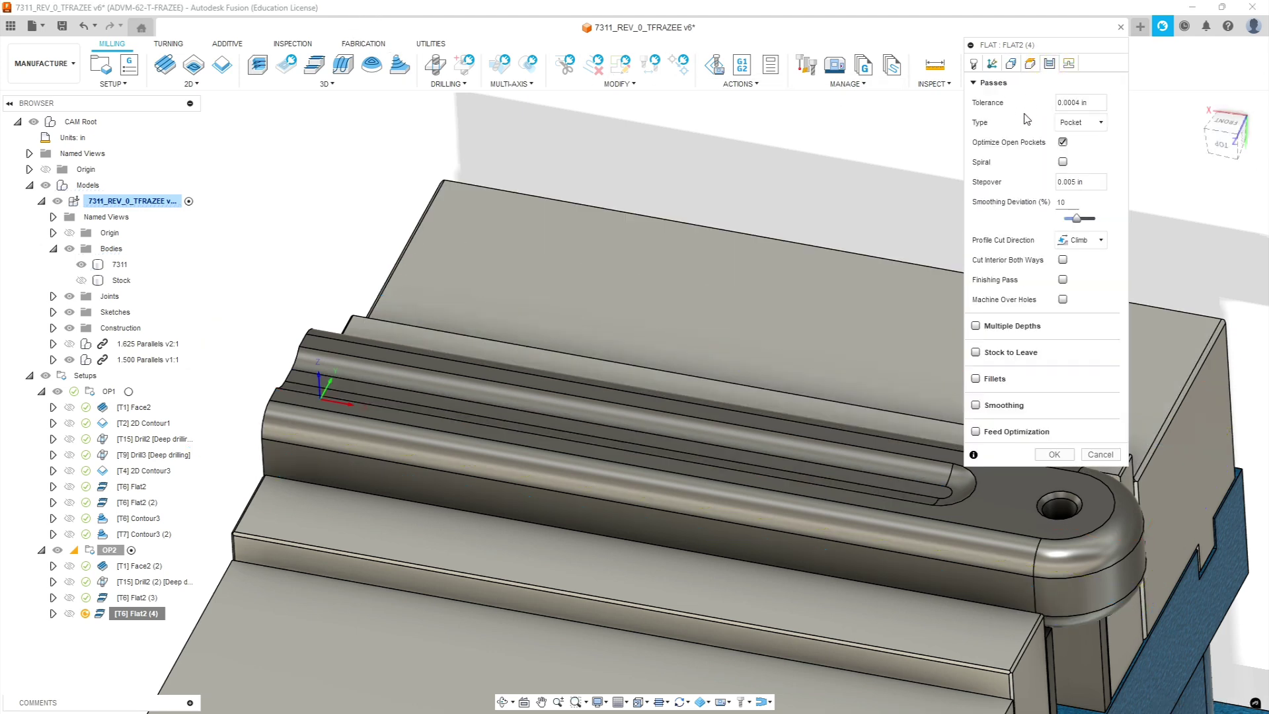
left_click(1071, 64)
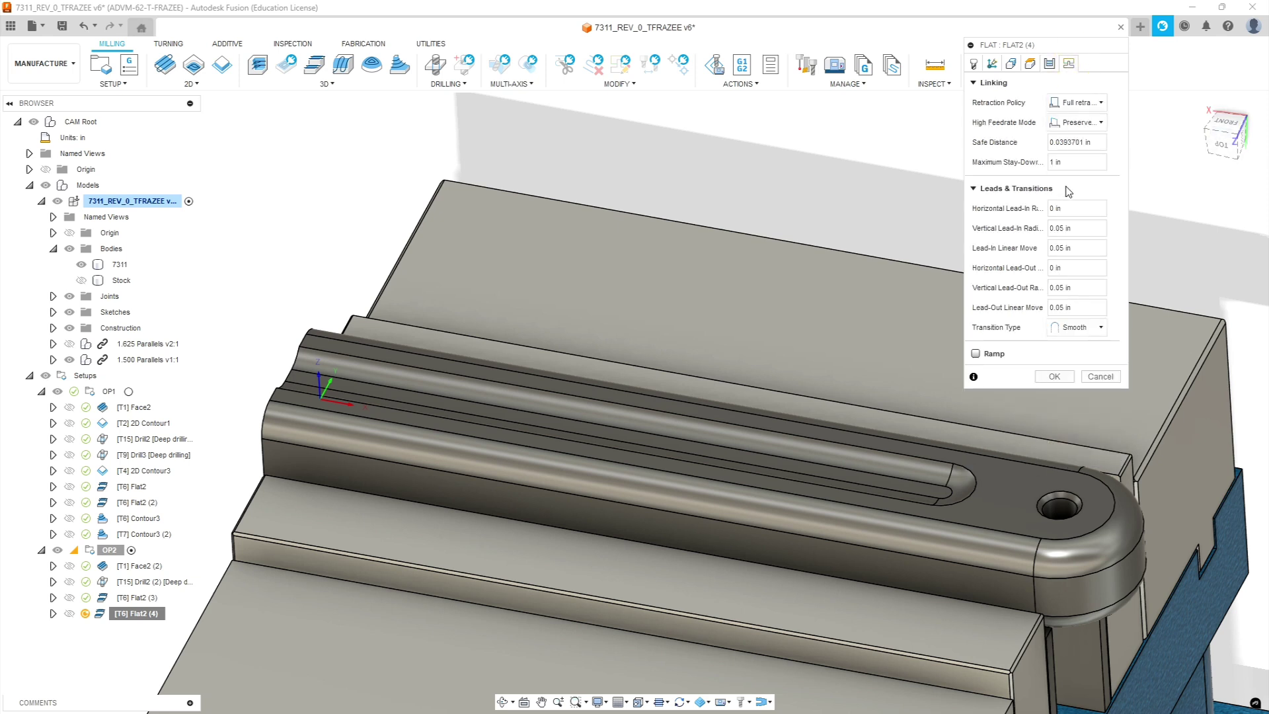
left_click(1056, 376)
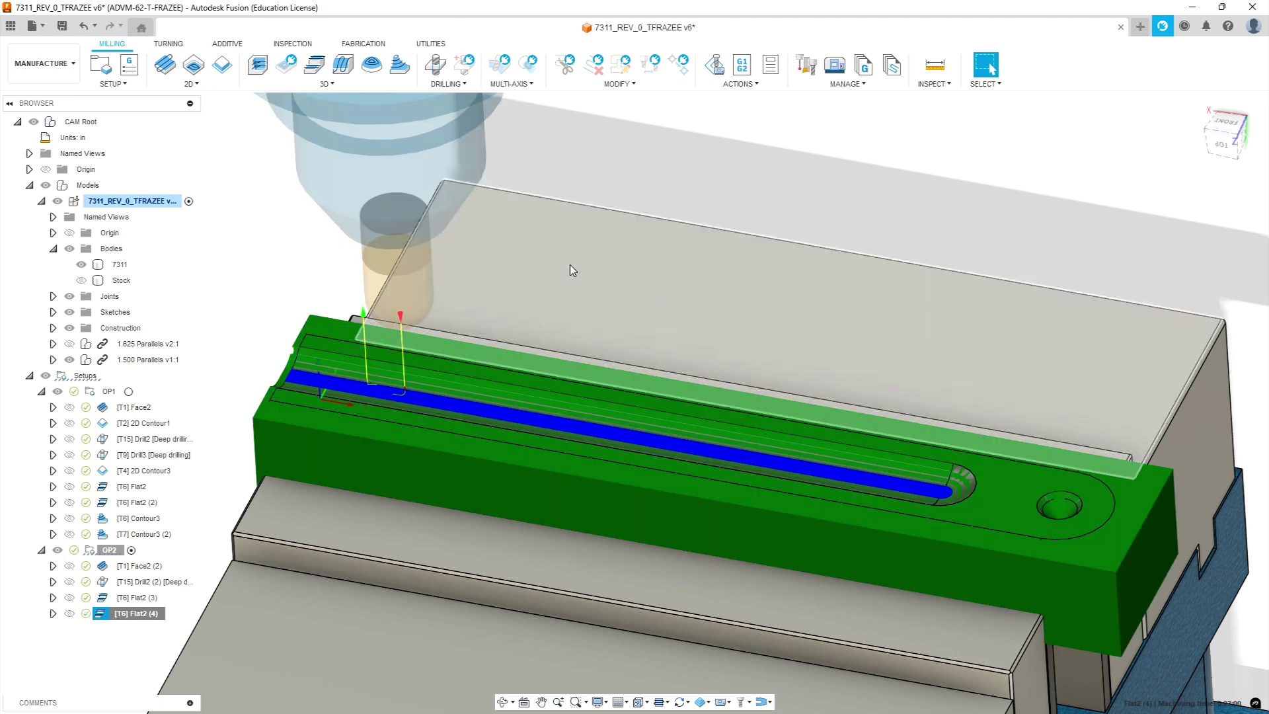
left_click(278, 279)
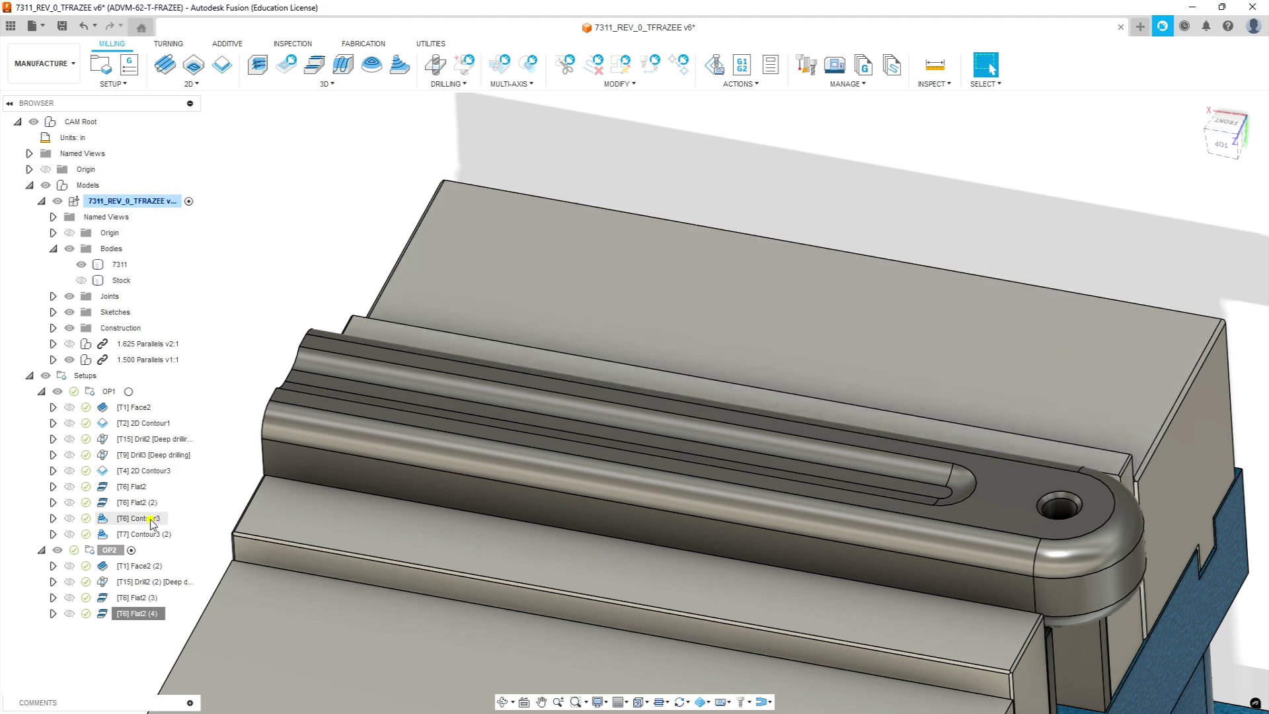
Copy the [T6] Contour3 operation from OP1 and paste it into the OP2 setup
left_click(150, 519)
left_click(147, 534)
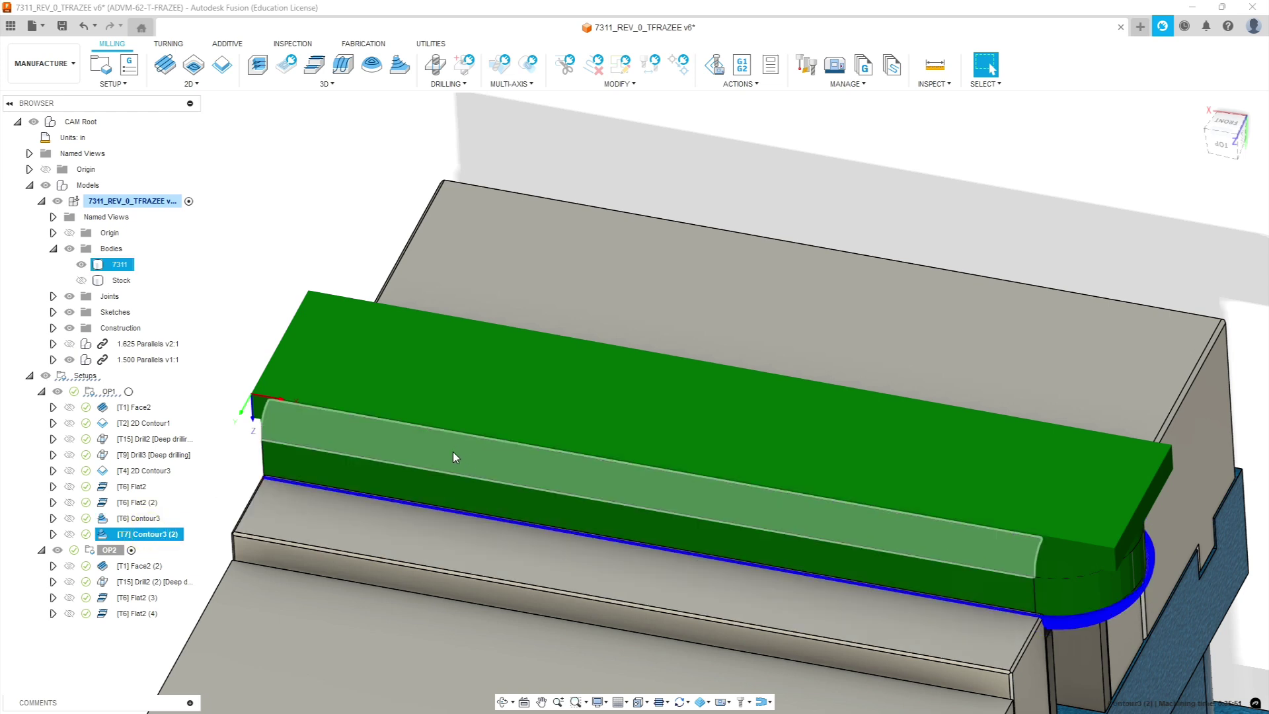
left_click(147, 520)
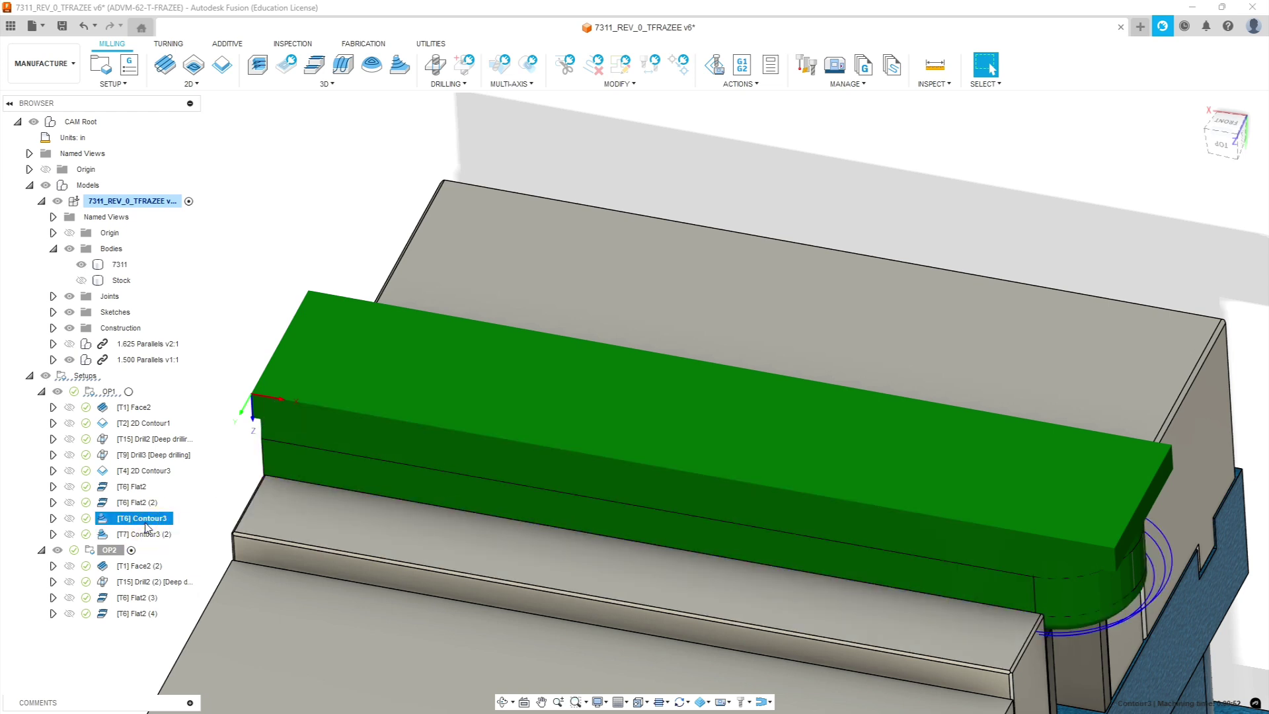
right_click(148, 520)
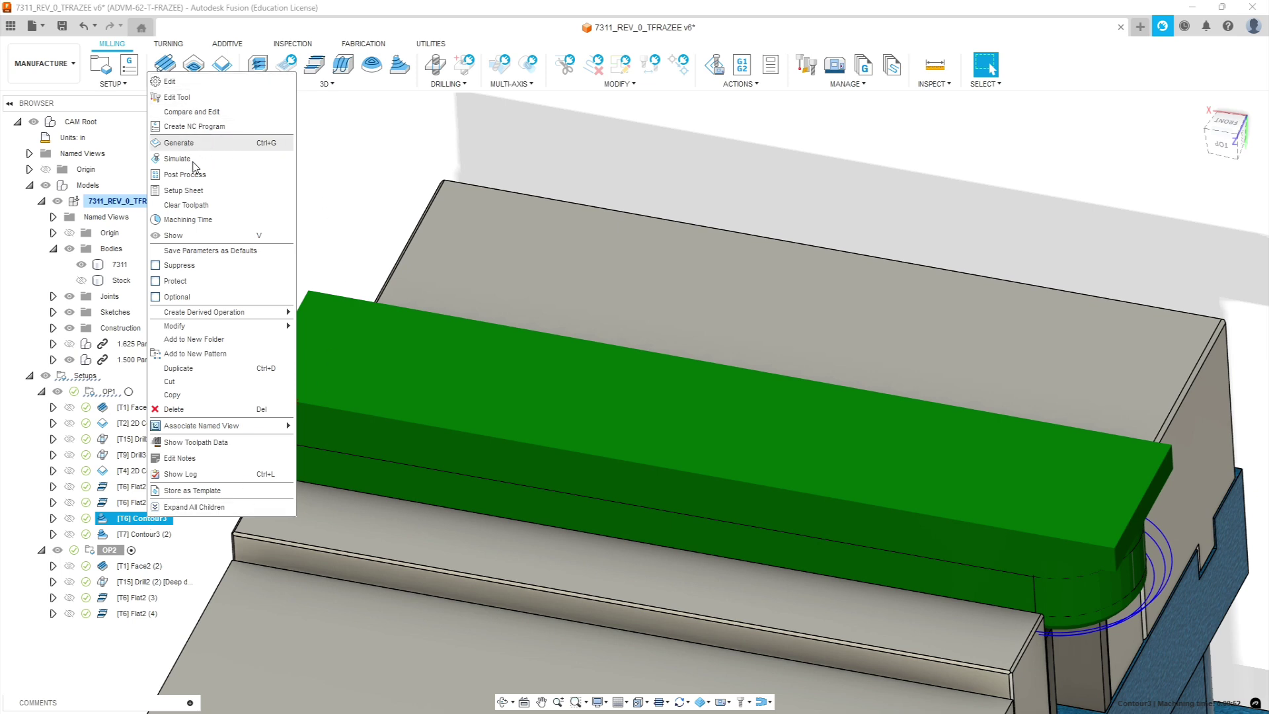
left_click(188, 397)
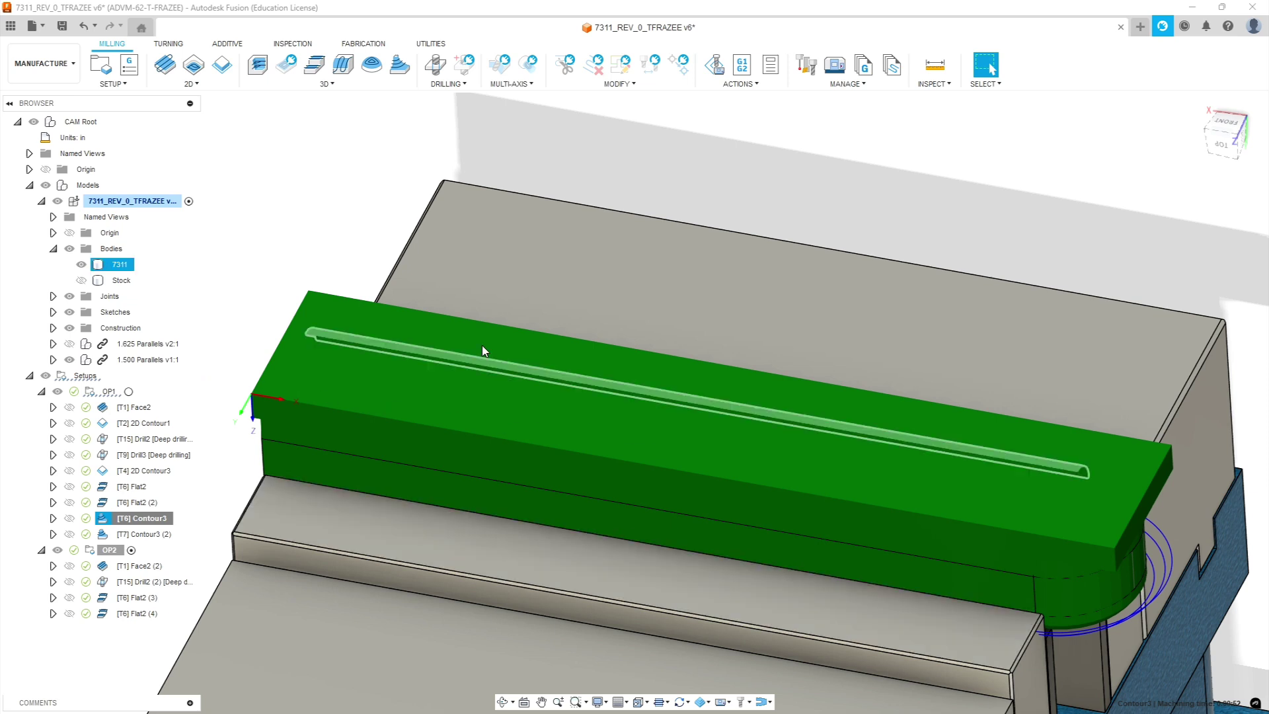
left_click(110, 551)
right_click(110, 551)
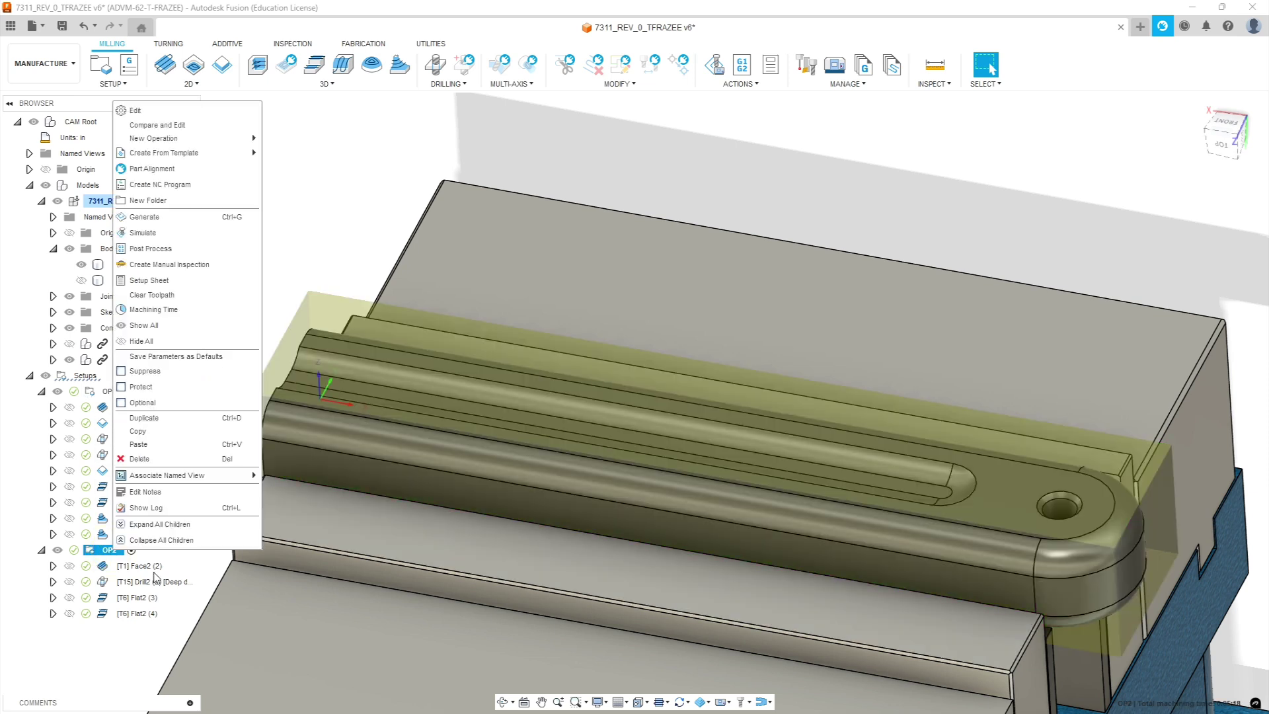
left_click(149, 444)
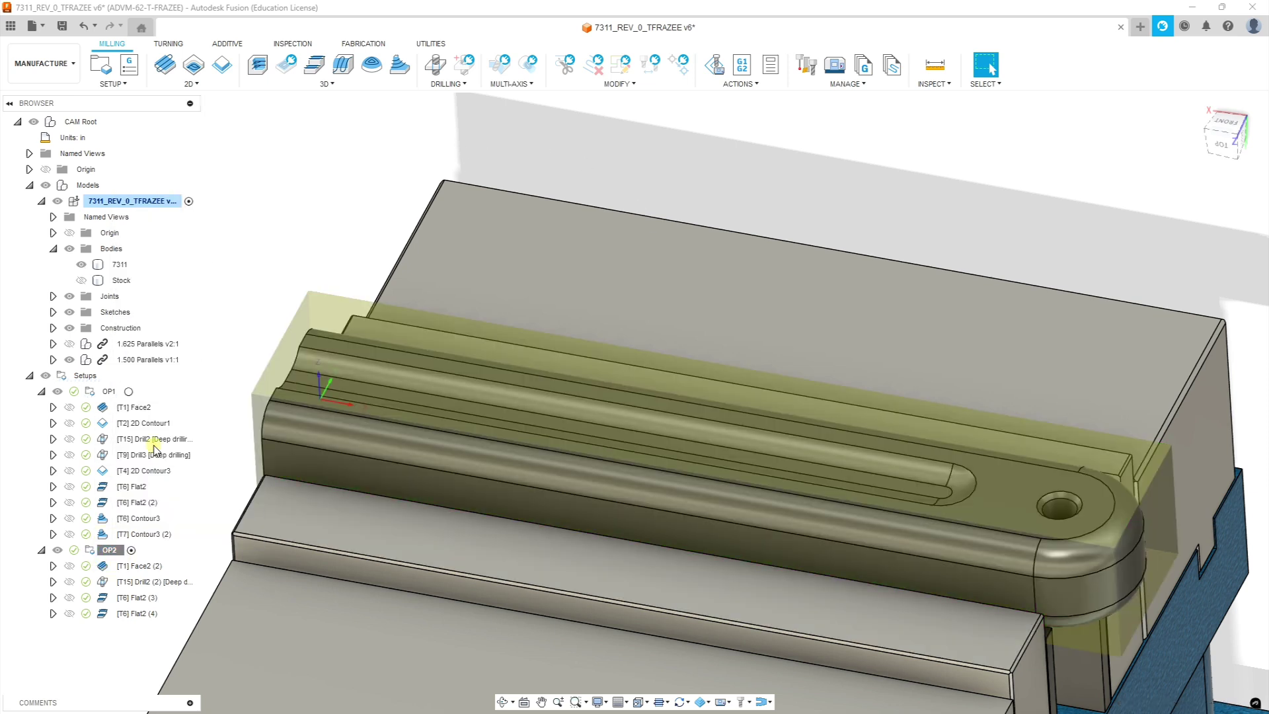
Edit the pasted Contour operation in OP2 and remove its inherited closed-chain machining boundary
left_click(139, 629)
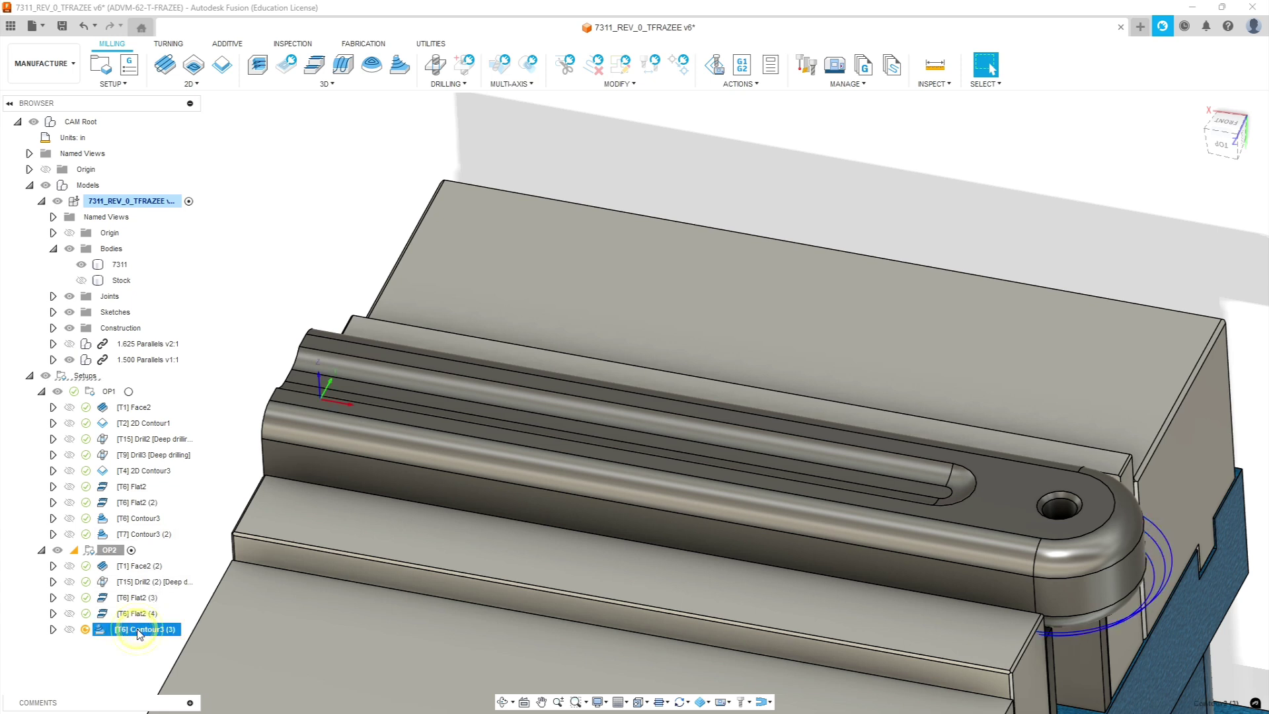
right_click(137, 630)
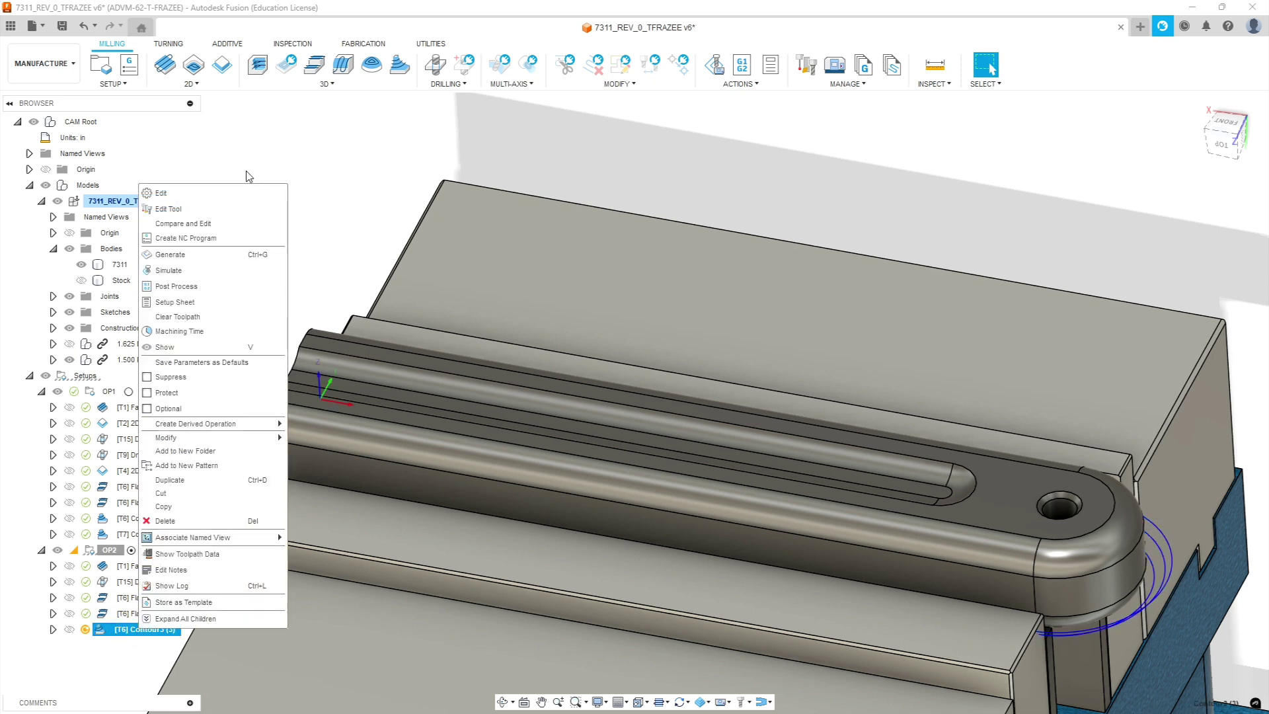
left_click(163, 193)
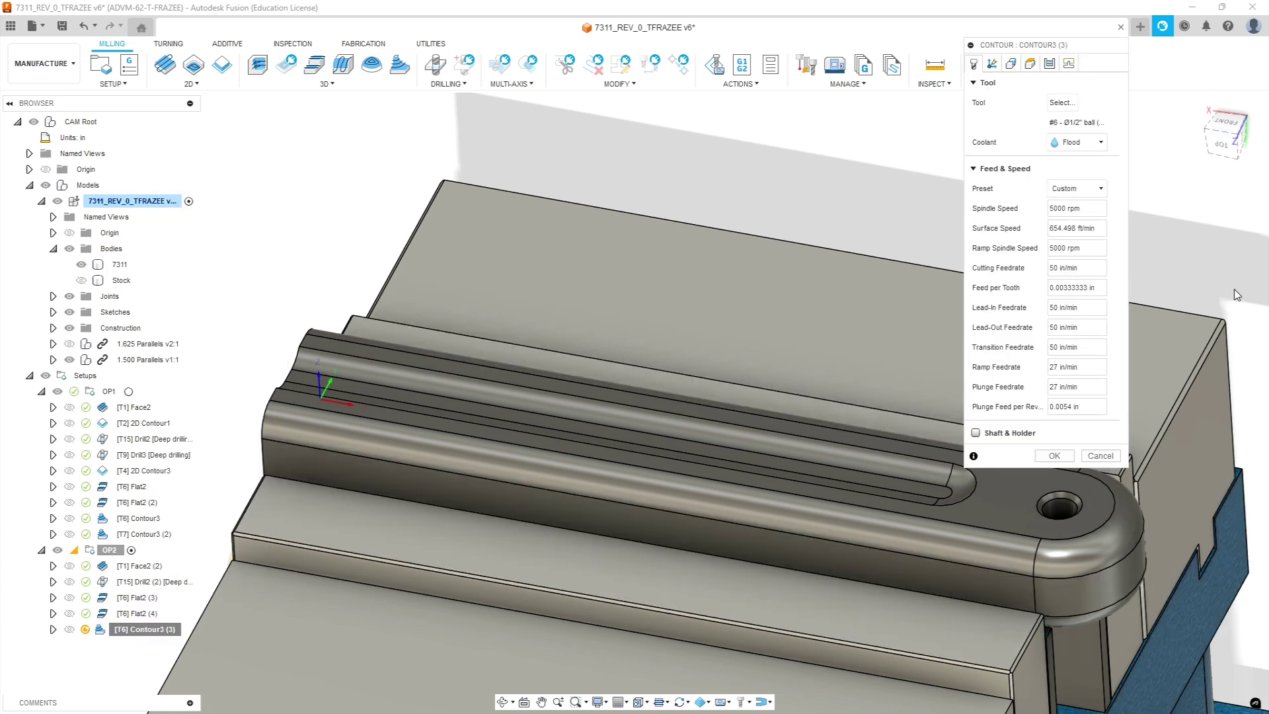
left_click(1012, 64)
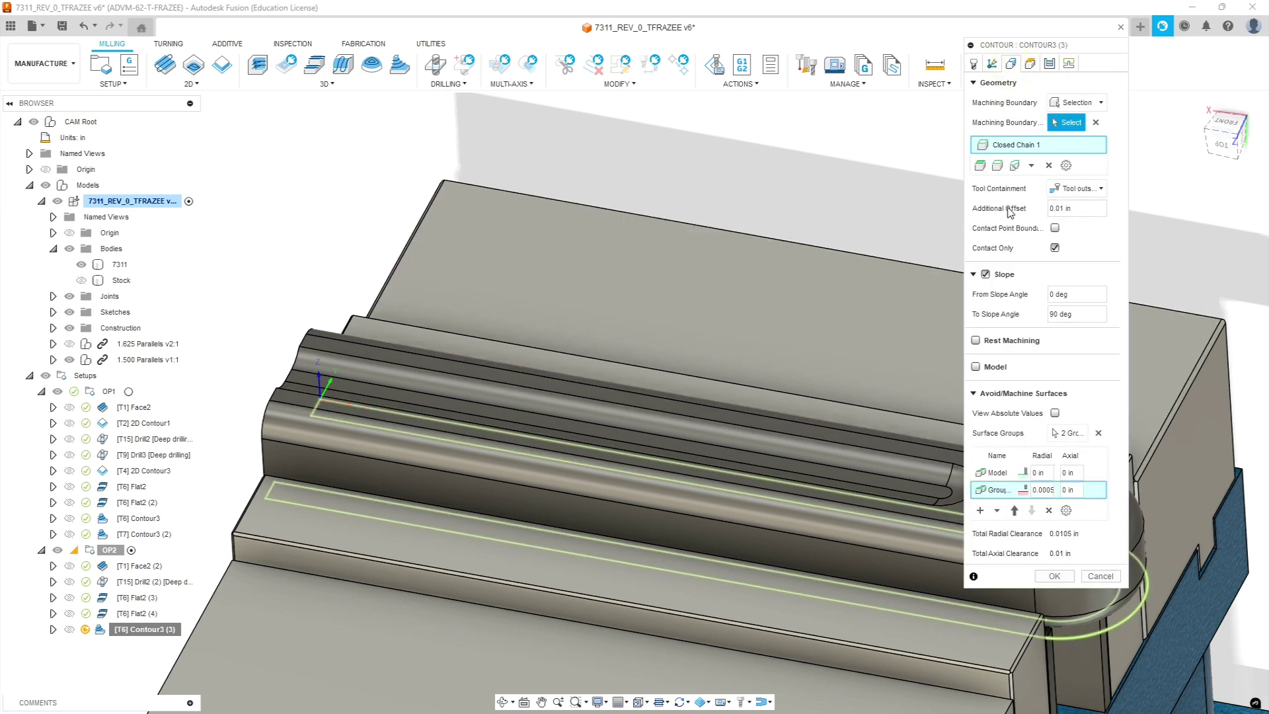
left_click(1050, 165)
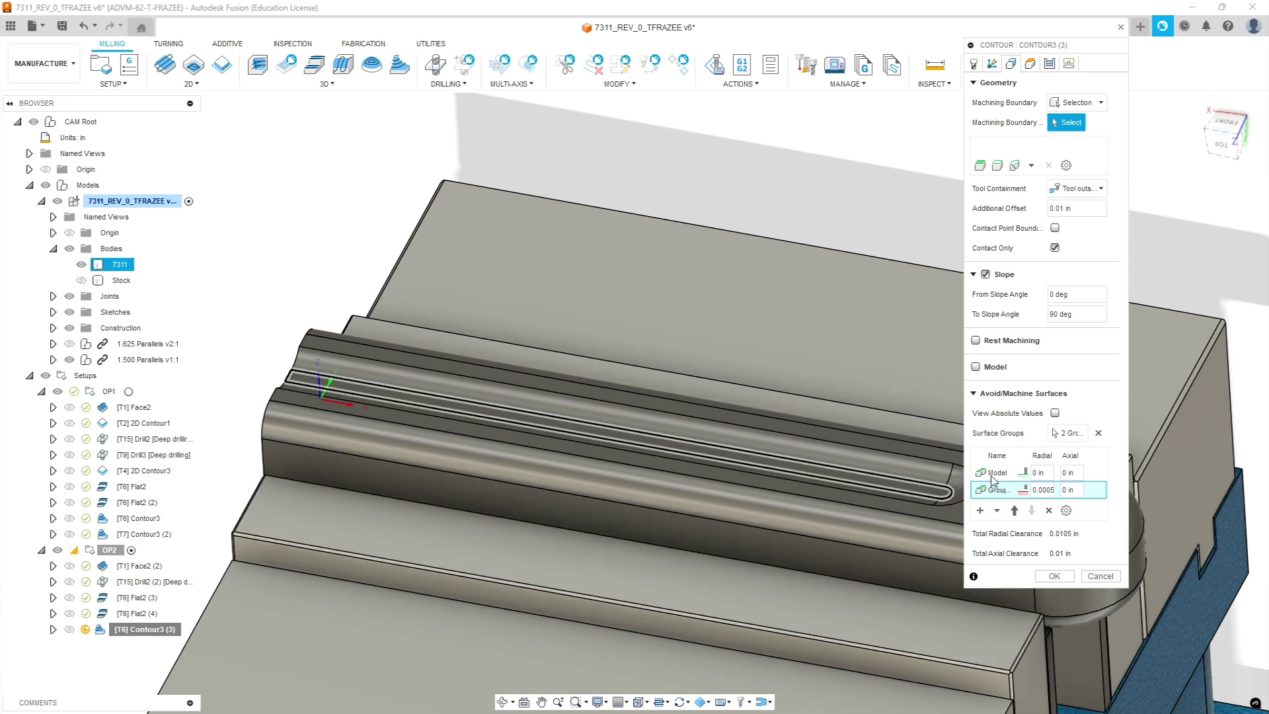
Start an open chain for the machining boundary along the outer fillet's lower edge: front side, rounded end and back side
left_click(998, 166)
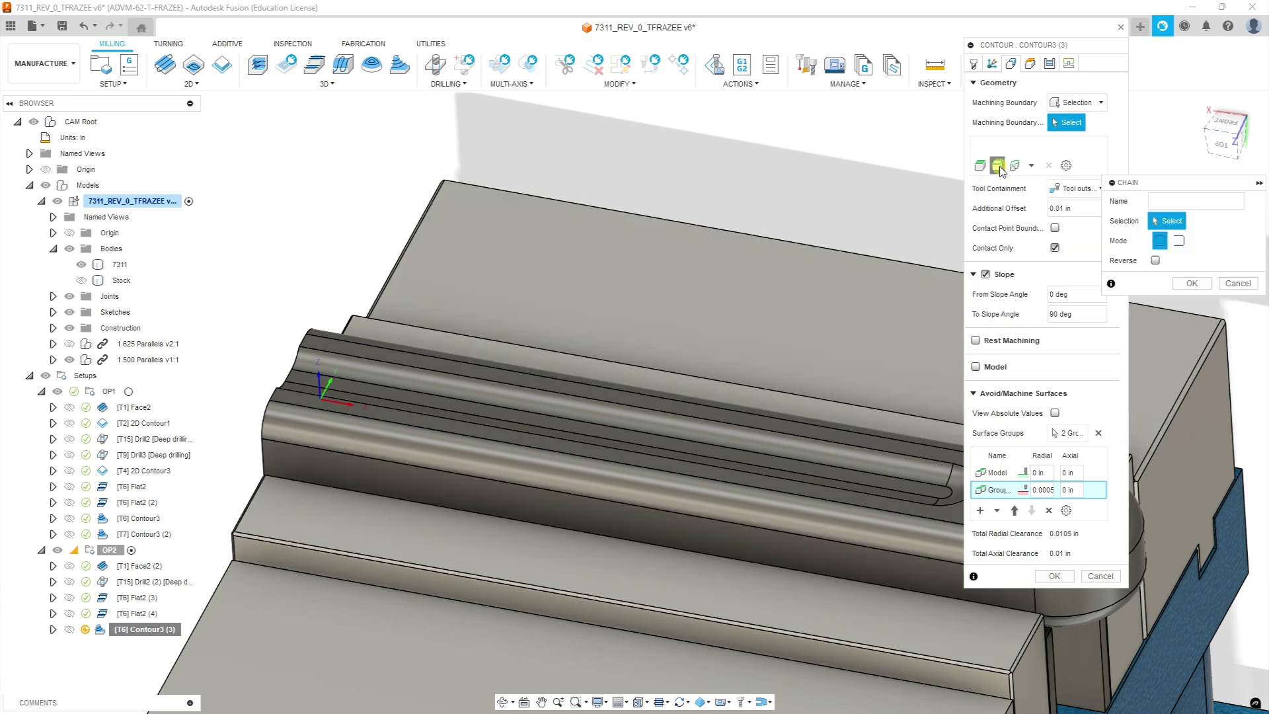
left_click(1180, 242)
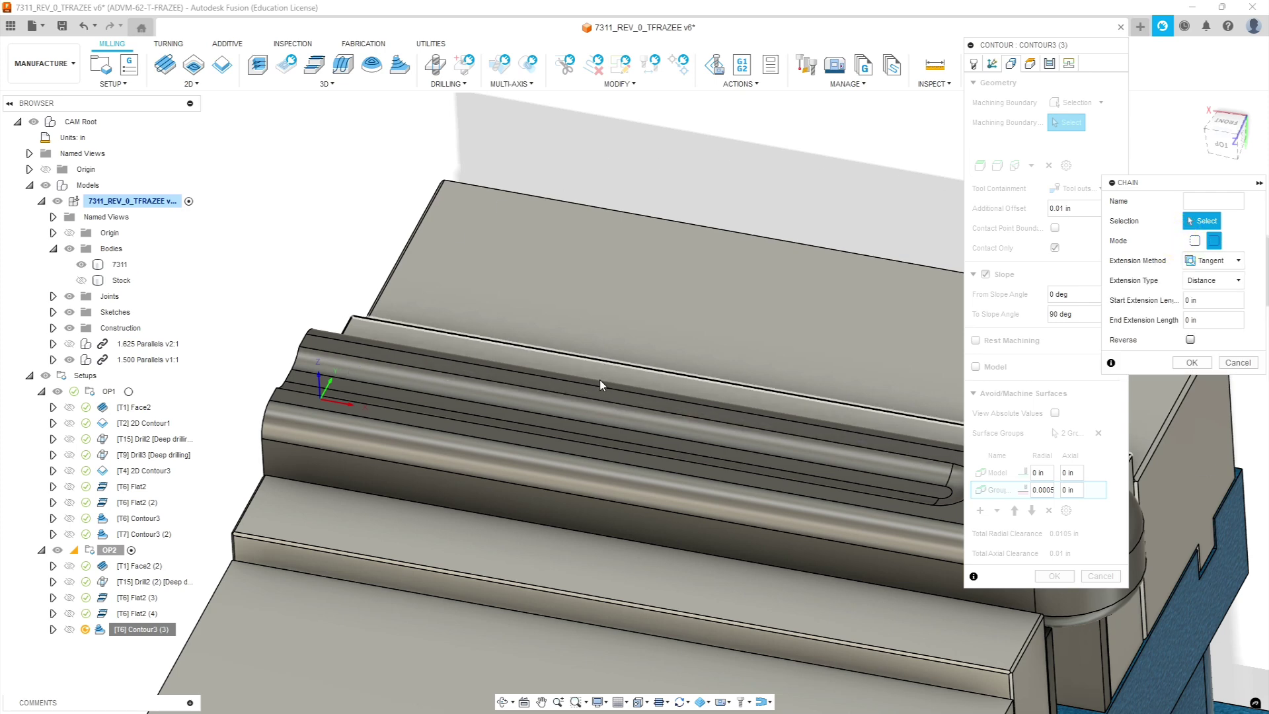
scroll(600, 385, "down", 3)
left_click(278, 439)
scroll(579, 484, "down", 3)
scroll(846, 548, "up", 5)
left_click(805, 525)
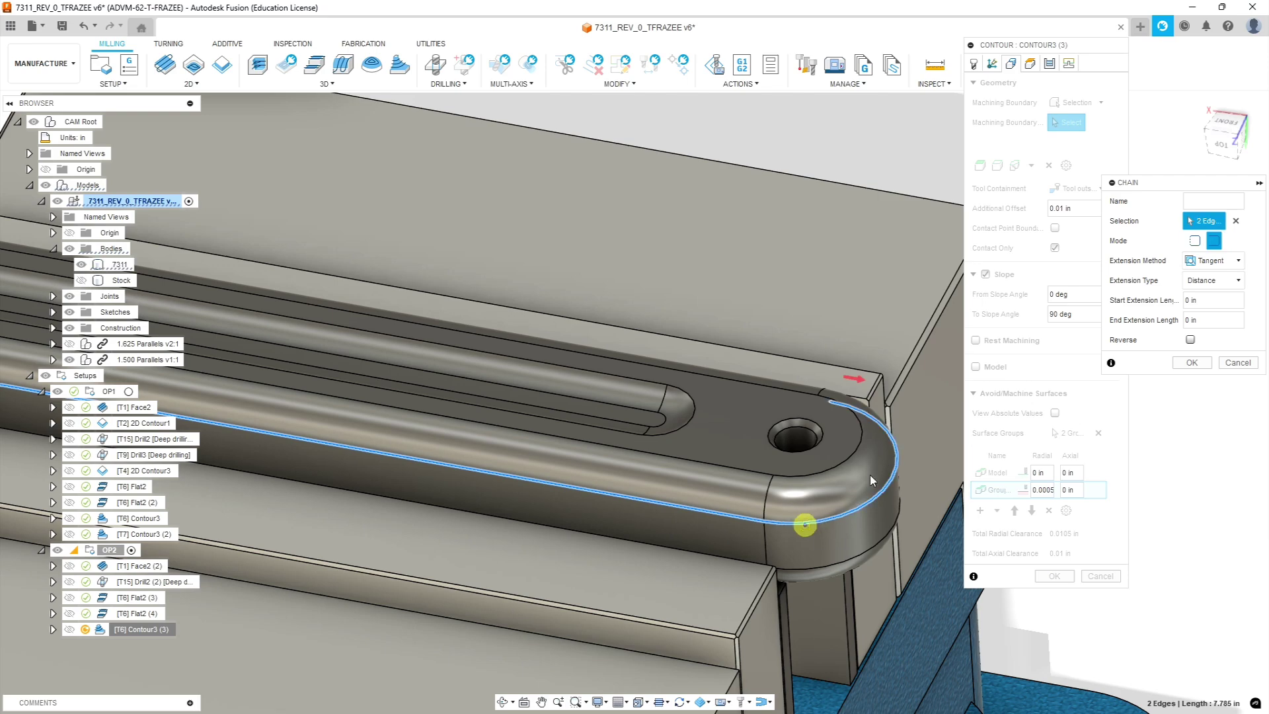
middle_click_drag(870, 474, 741, 483, "shift")
left_click(742, 484)
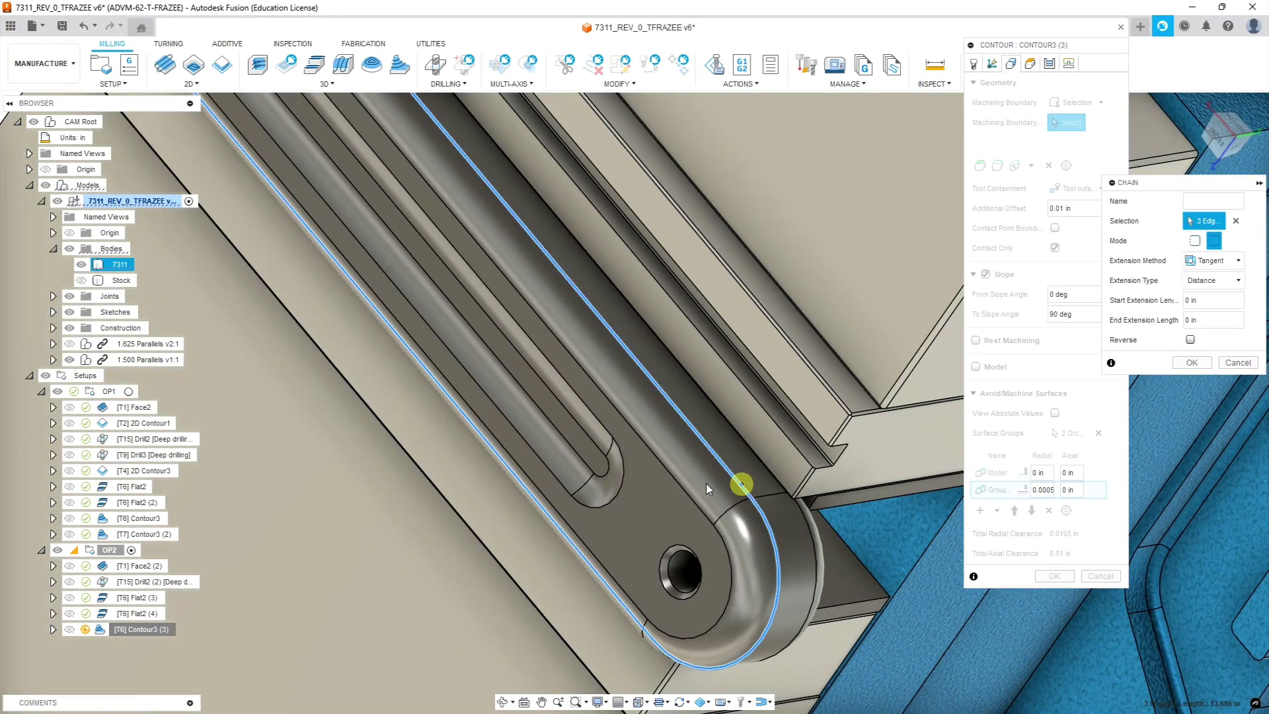
Continue the open boundary chain across the back fillet's arc at the flat end, along its upper edge and around the rounded end to the front
scroll(661, 488, "down", 4)
scroll(423, 238, "up", 7)
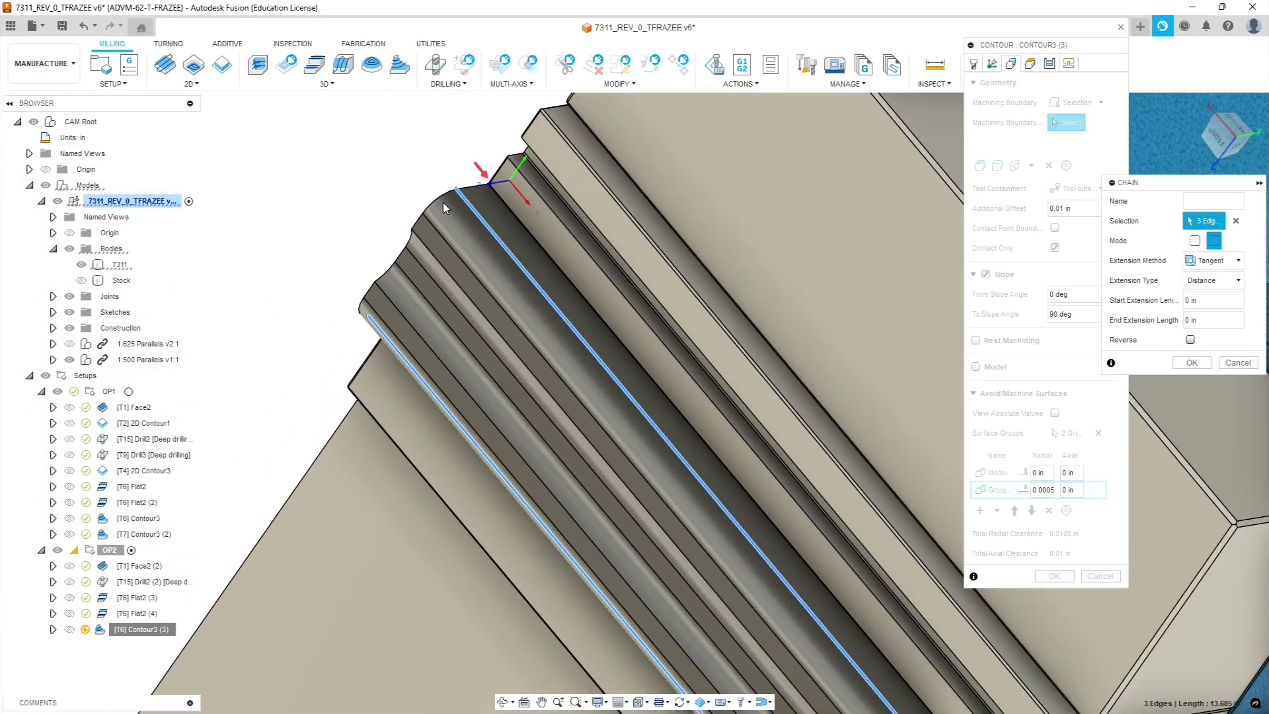
left_click(443, 202)
left_click(434, 225)
middle_click_drag(639, 457, 645, 375, "shift")
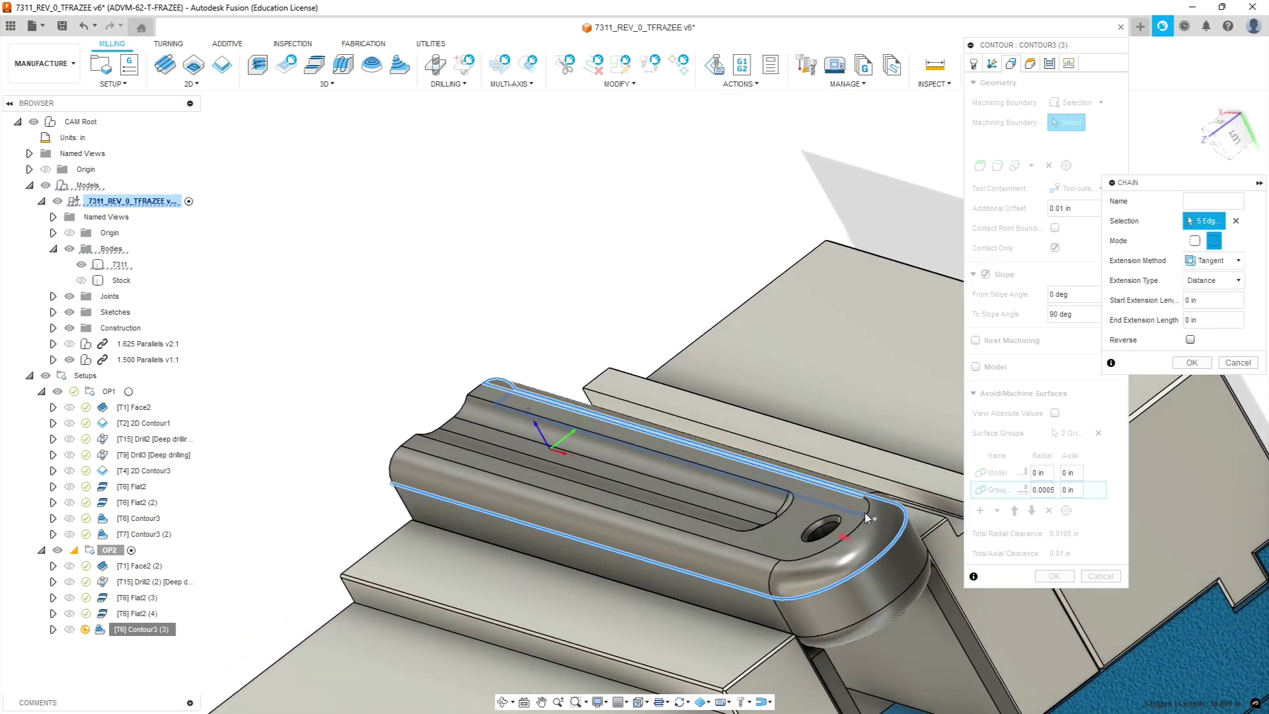
left_click(784, 570)
left_click(771, 558)
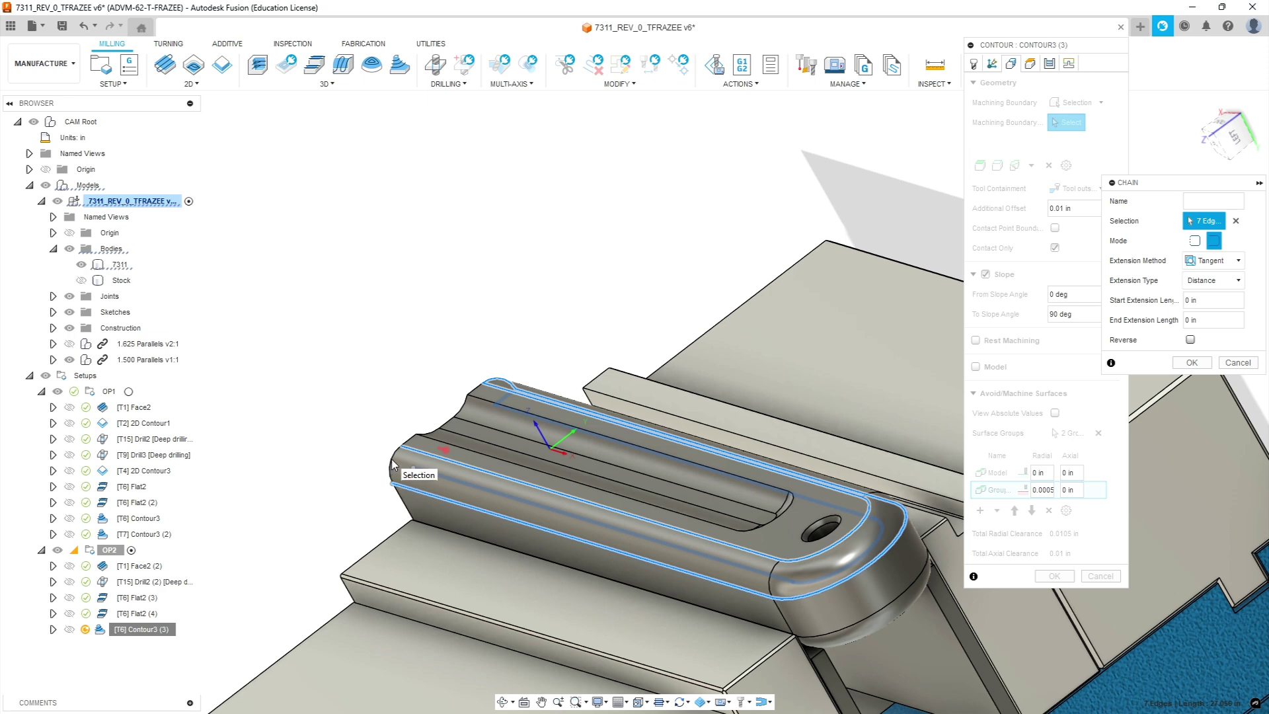
Close the boundary chain across the front fillet's arc at the flat end and accept it as a closed chain
middle_click_drag(377, 471, 411, 474, "shift")
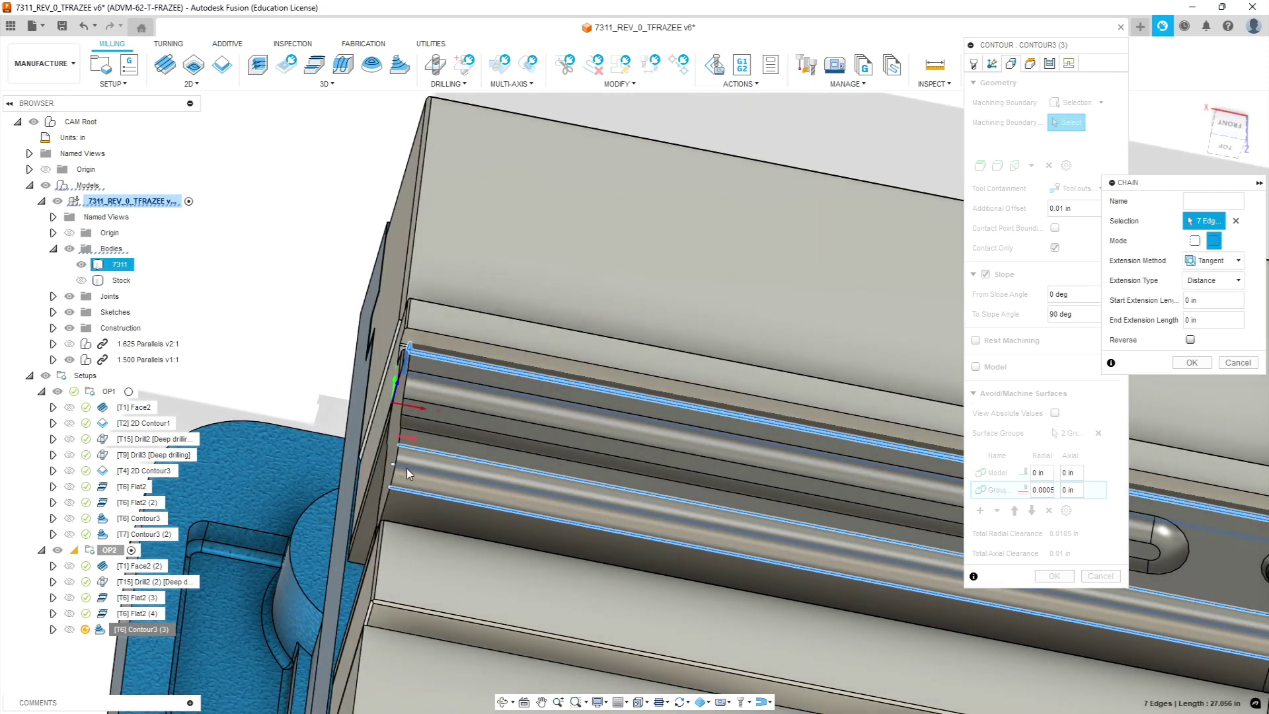
left_click(1195, 240)
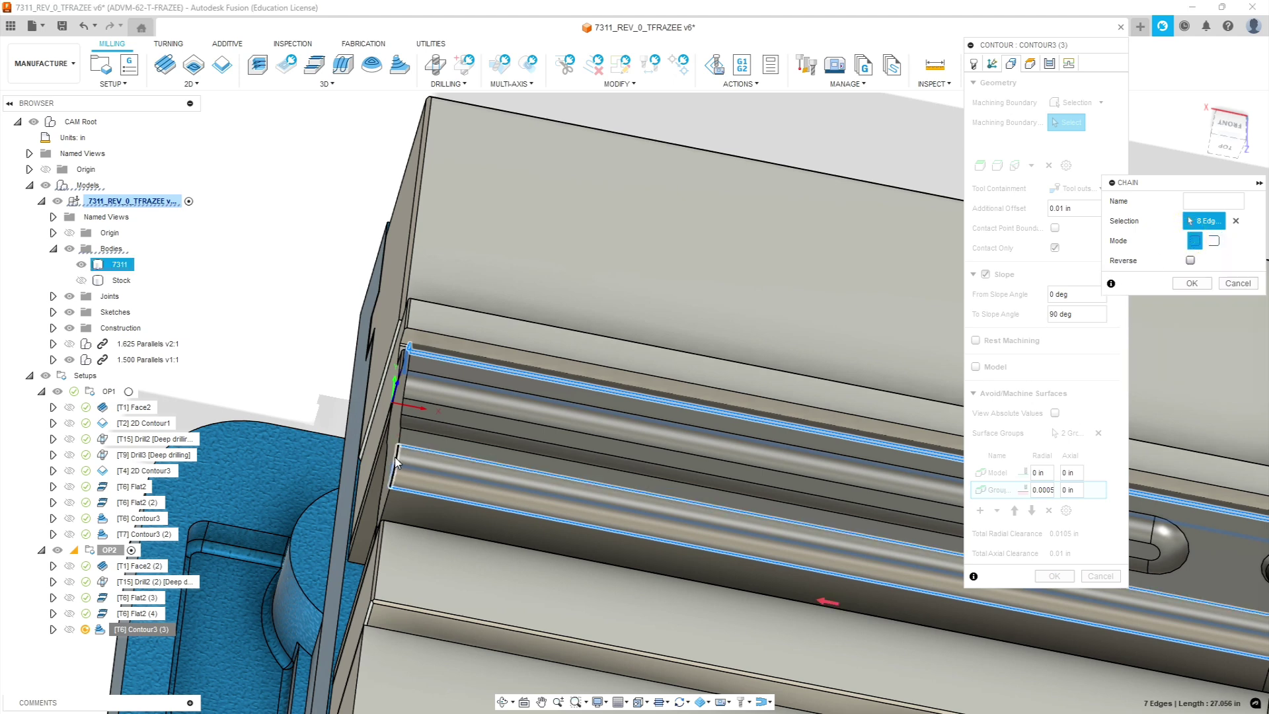
scroll(379, 489, "down", 5)
middle_click_drag(447, 519, 429, 493, "shift")
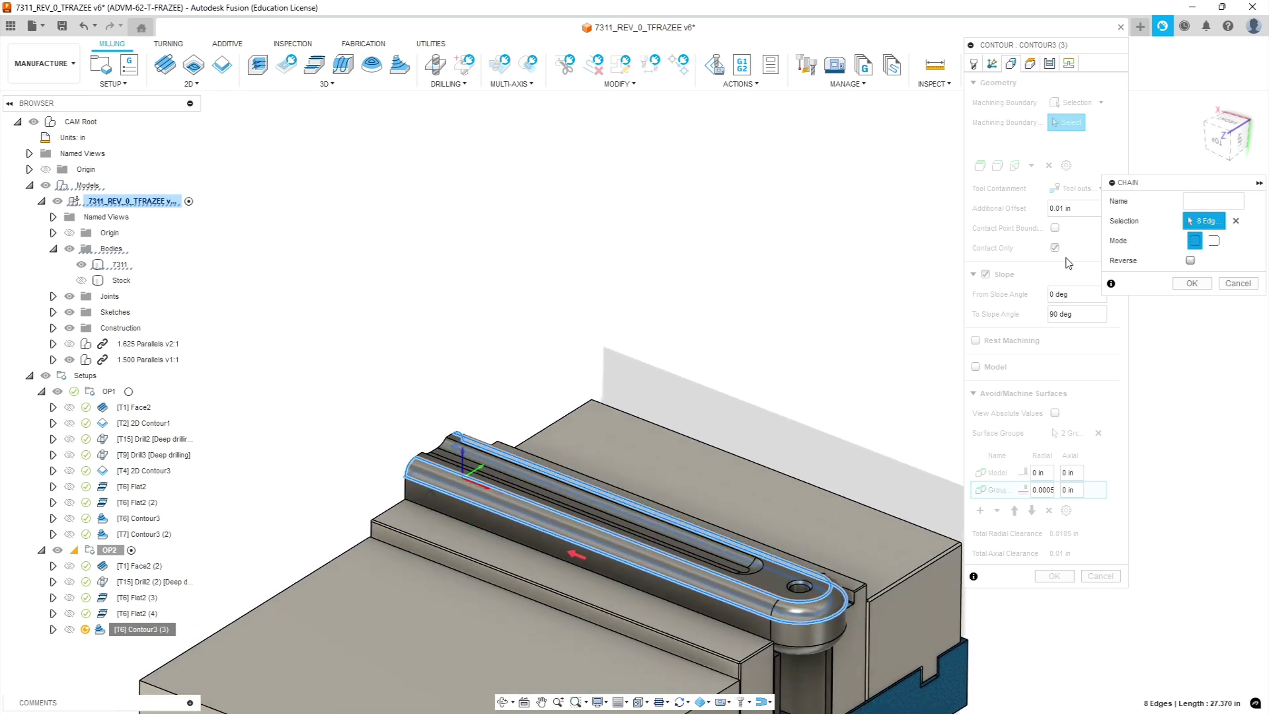
left_click(1192, 283)
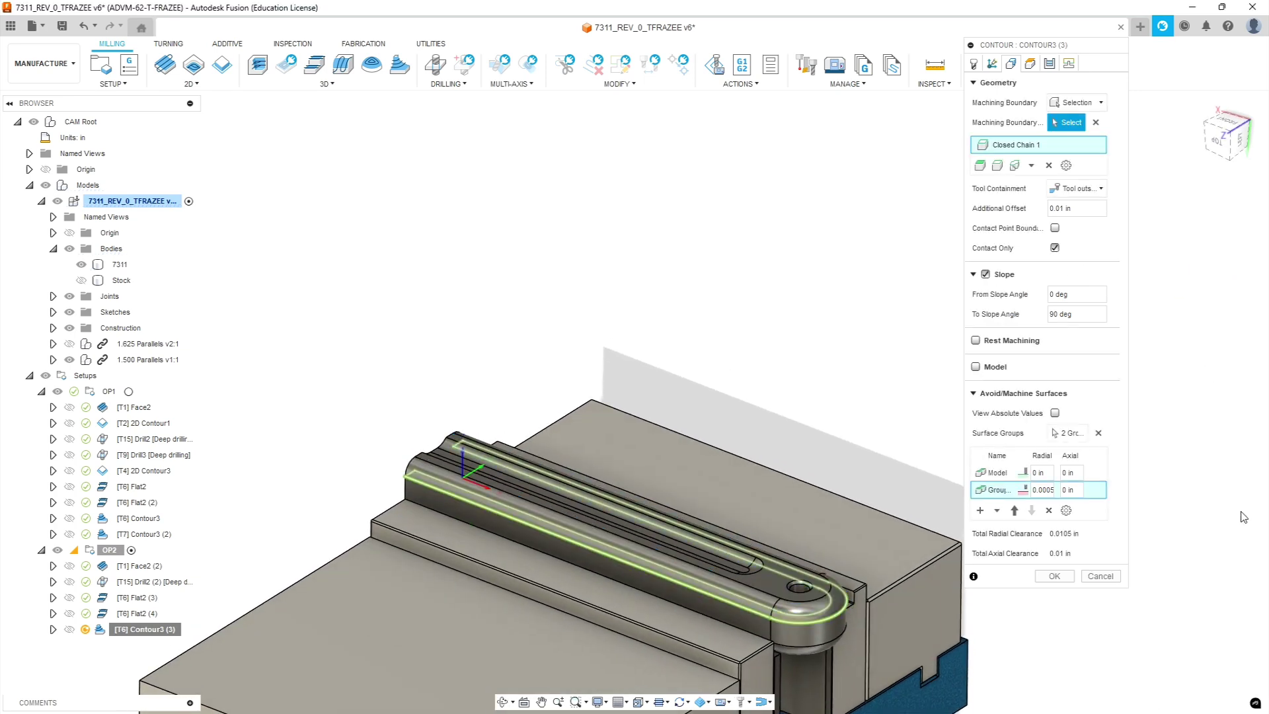
Inspect which part faces belong to the Contour operation's avoid/machine surface group
middle_click_drag(743, 471, 651, 418, "shift")
left_click(1000, 493)
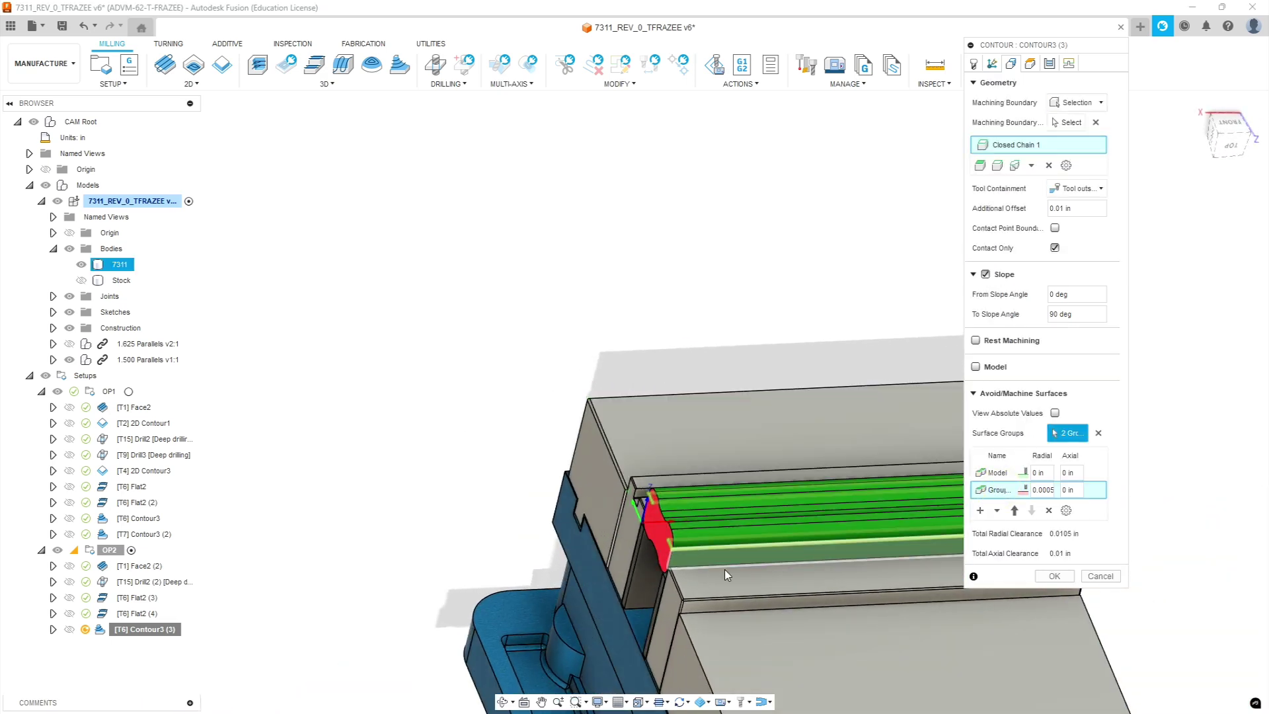
middle_click_drag(776, 612, 708, 590, "shift")
scroll(722, 597, "down", 4)
scroll(853, 357, "up", 2)
scroll(798, 529, "down", 3)
scroll(896, 667, "up", 4)
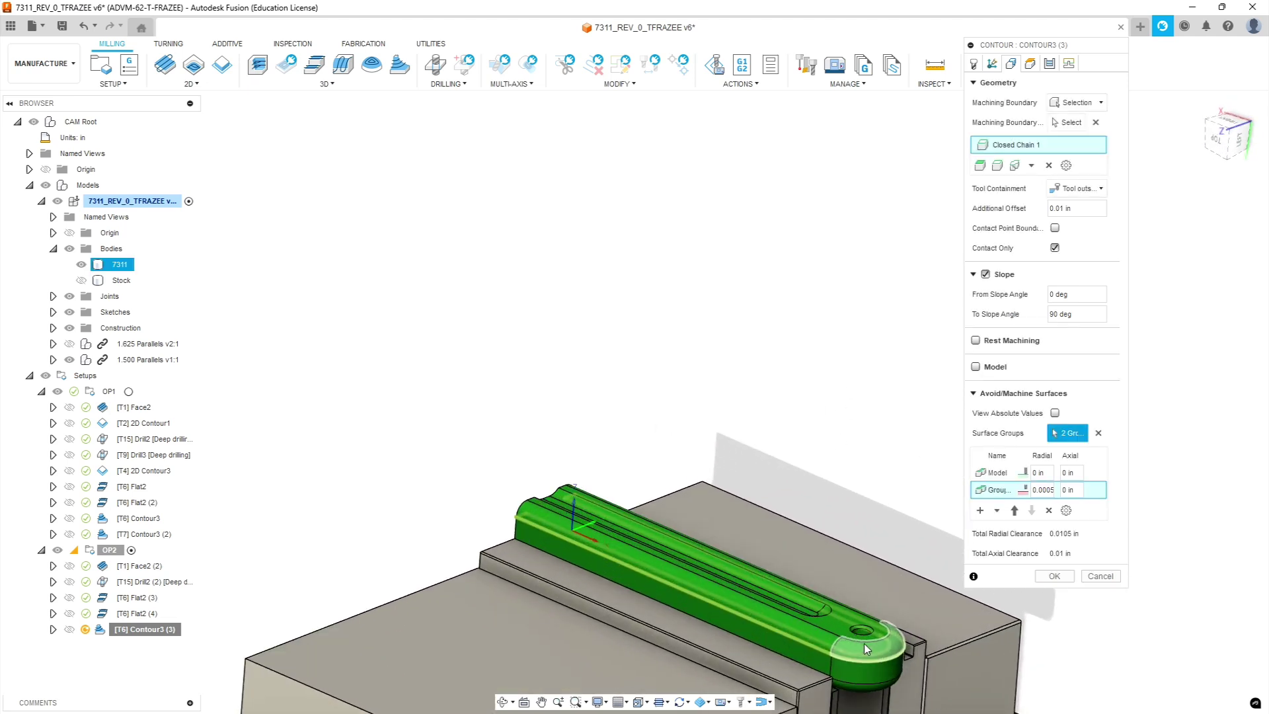
Replace the Contour operation's bottom height reference with the outer fillet's lower edge on the front side
left_click(1030, 63)
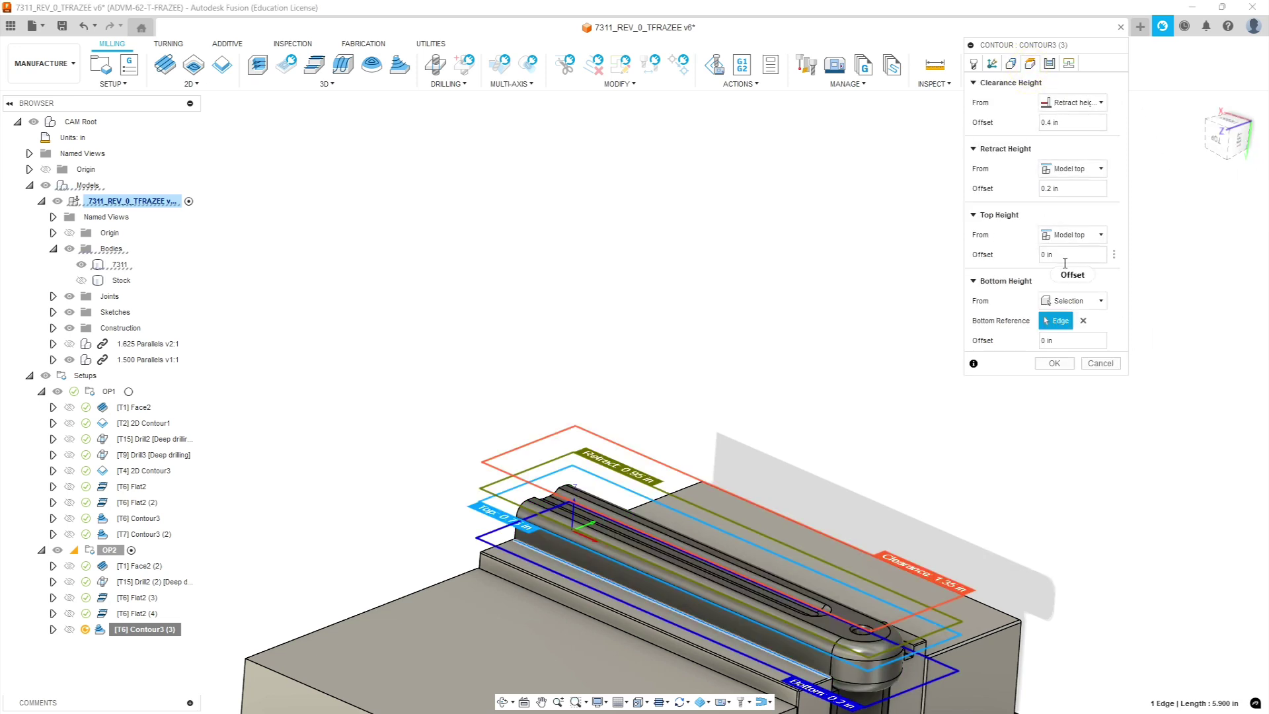
scroll(806, 579, "up", 6)
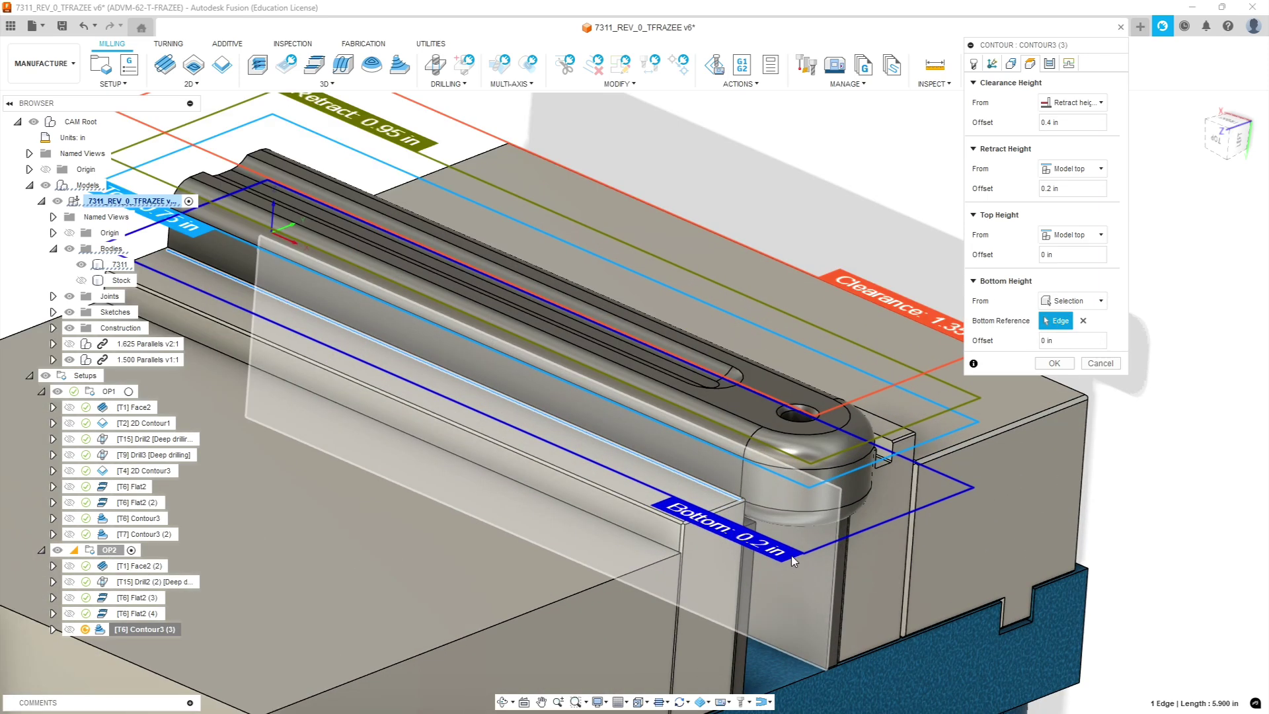
scroll(810, 544, "down", 2)
mouse_move(810, 544)
middle_mouse_down("shift")
mouse_move(765, 518)
mouse_move(739, 529)
mouse_move(771, 510)
mouse_move(814, 522)
middle_mouse_up("shift")
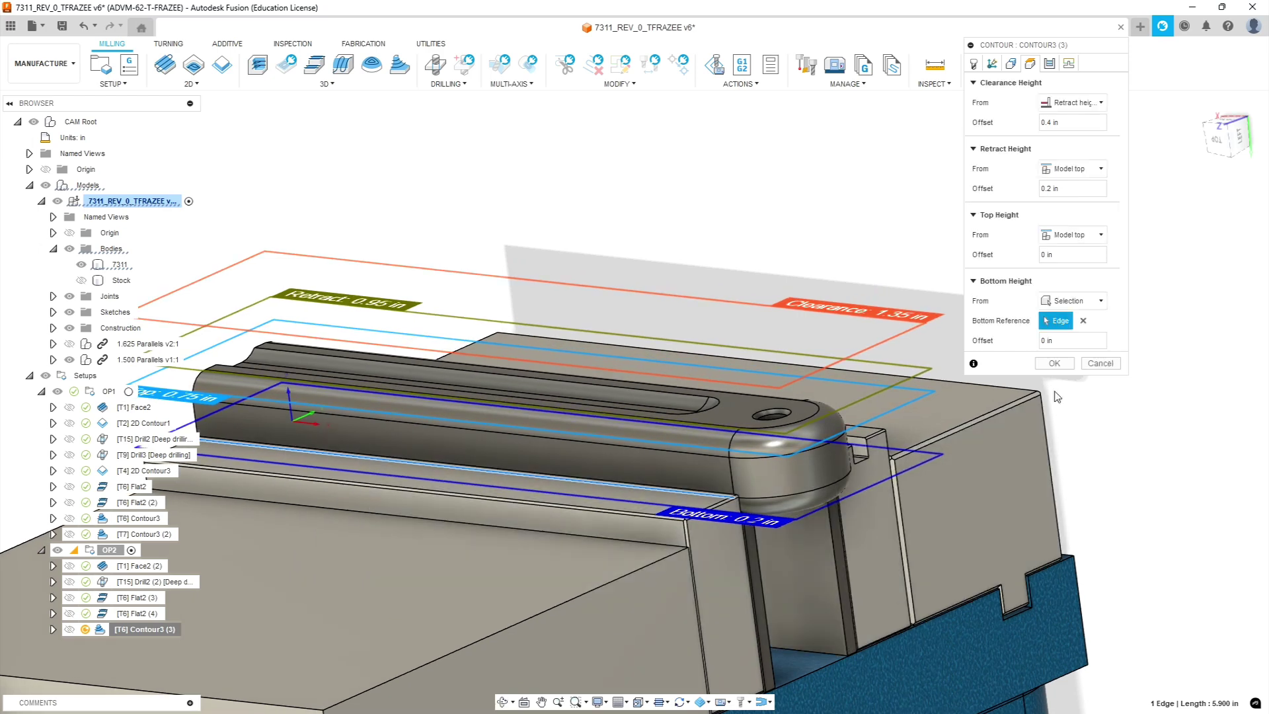
left_click(1083, 321)
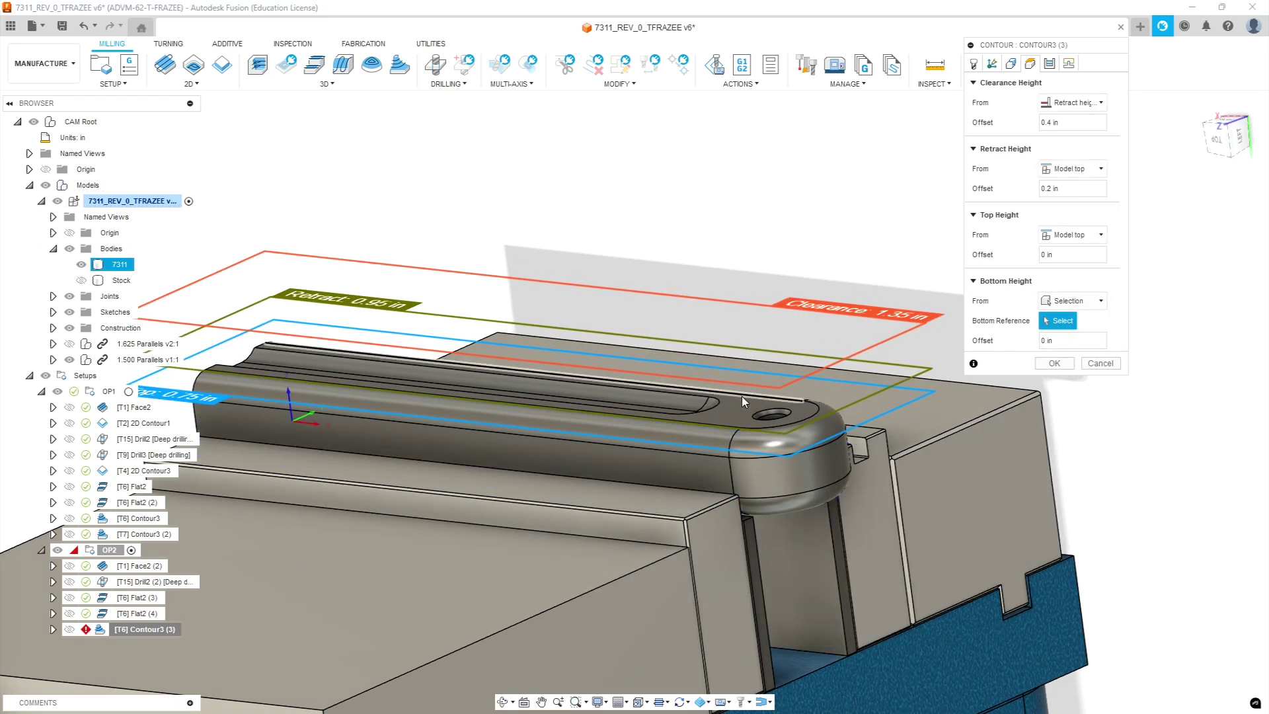
left_click(717, 455)
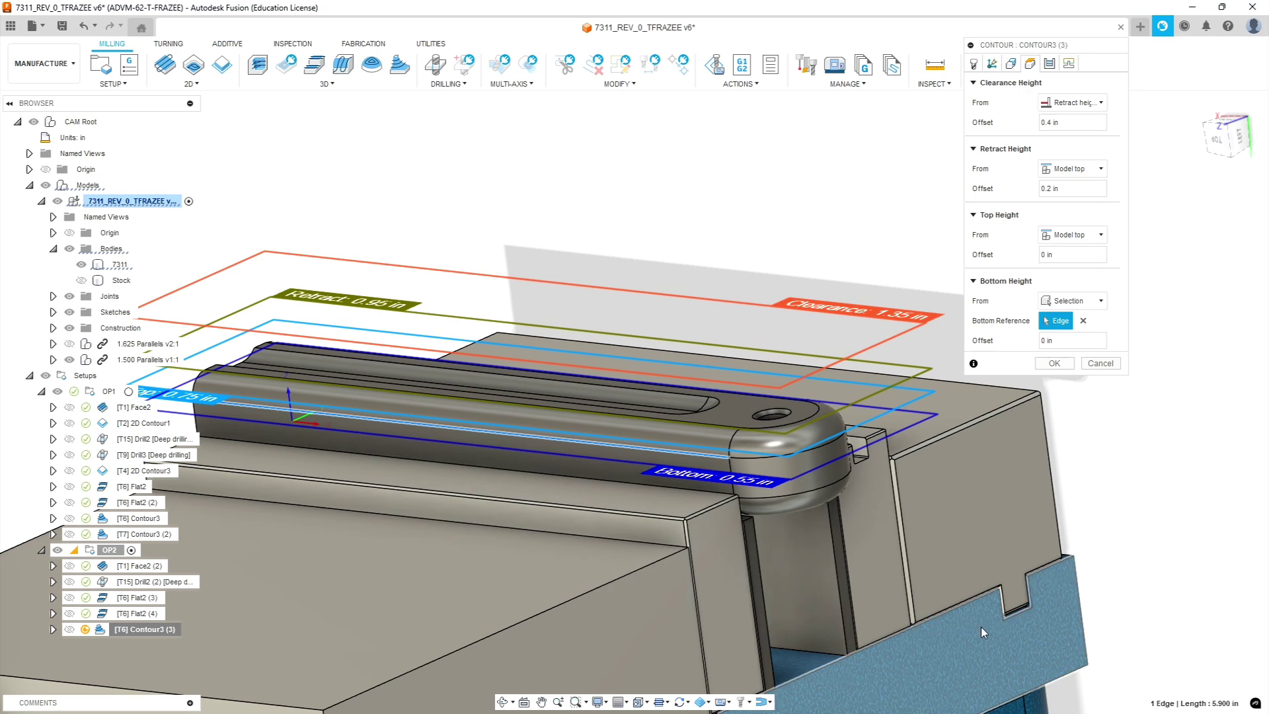
middle_click_drag(893, 539, 784, 534, "shift")
middle_click_drag(843, 483, 872, 526, "shift")
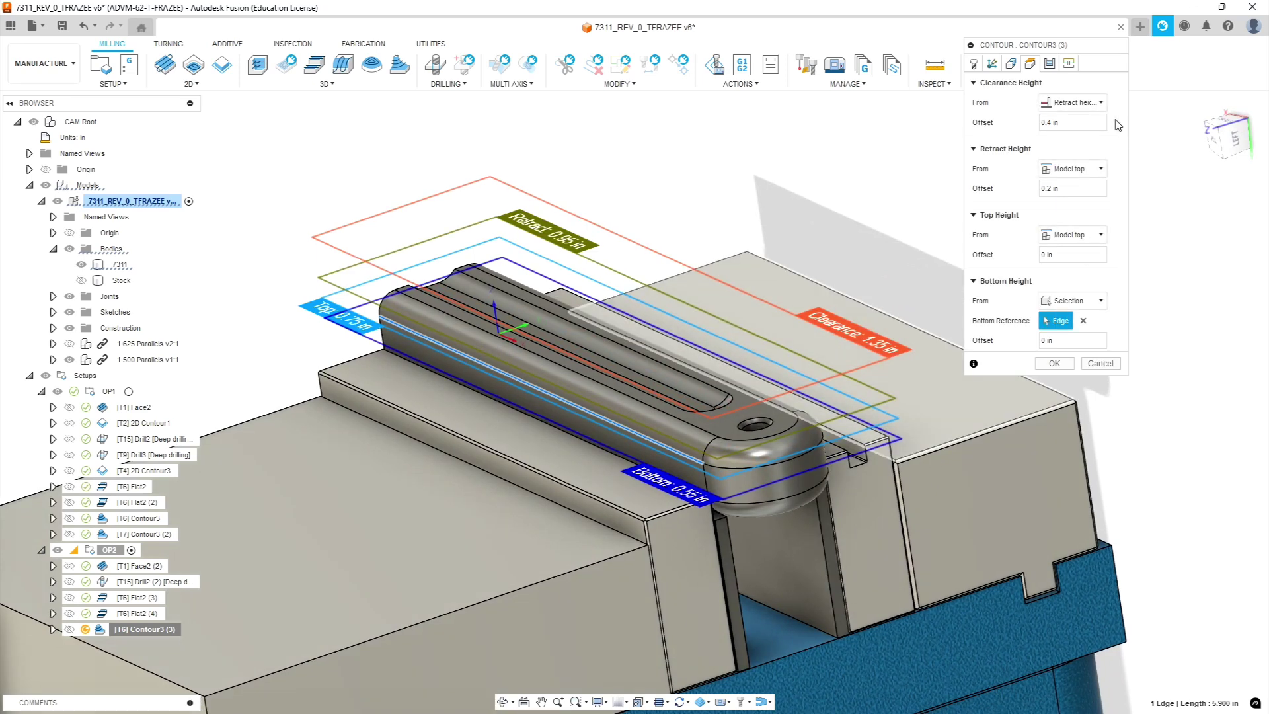
Check the passes settings, replace the preferred lead-in position with the back fillet's upper corner point at the flat end, and accept the operation
left_click(1054, 66)
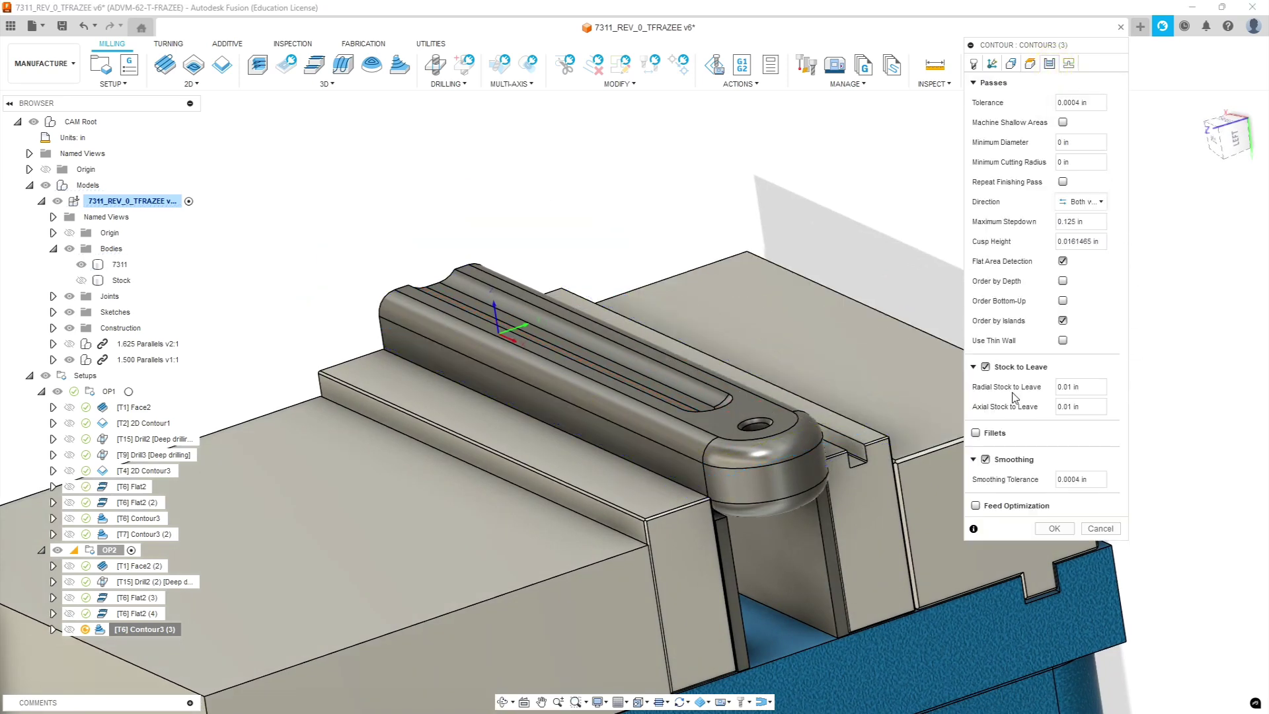
left_click(1067, 66)
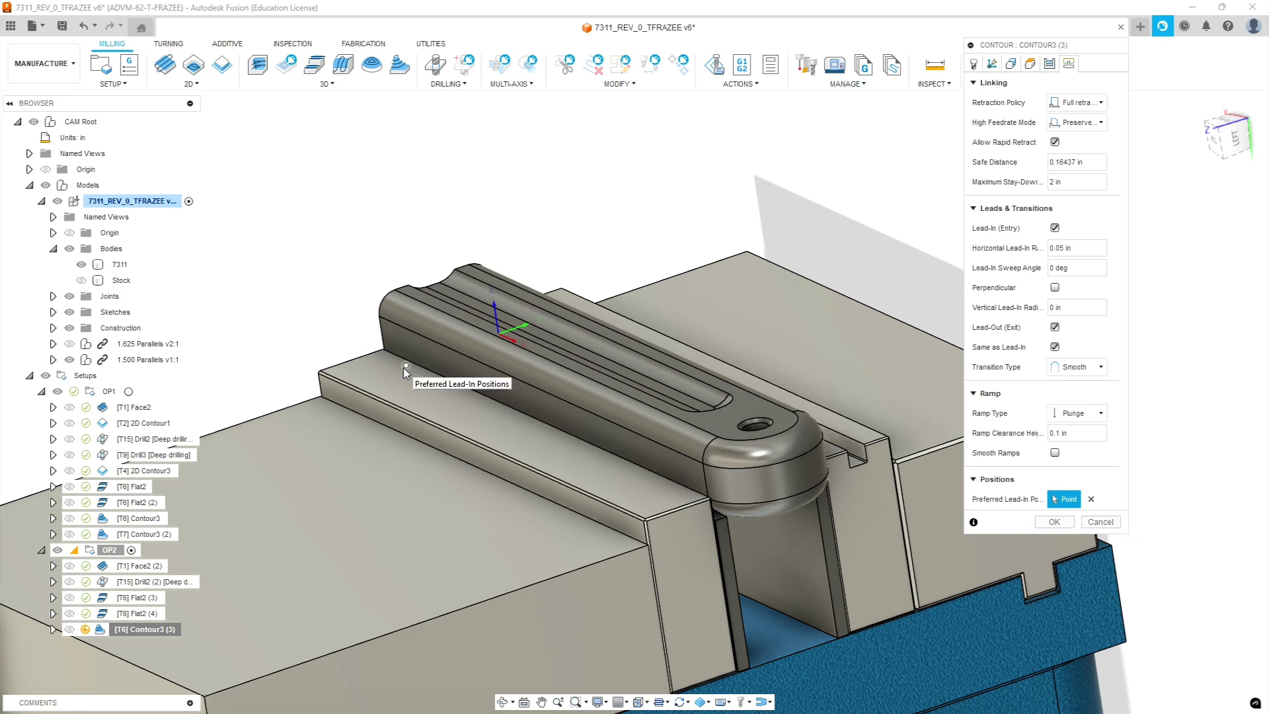
left_click(1091, 499)
middle_click_drag(530, 461, 319, 535, "shift")
scroll(320, 535, "up", 5)
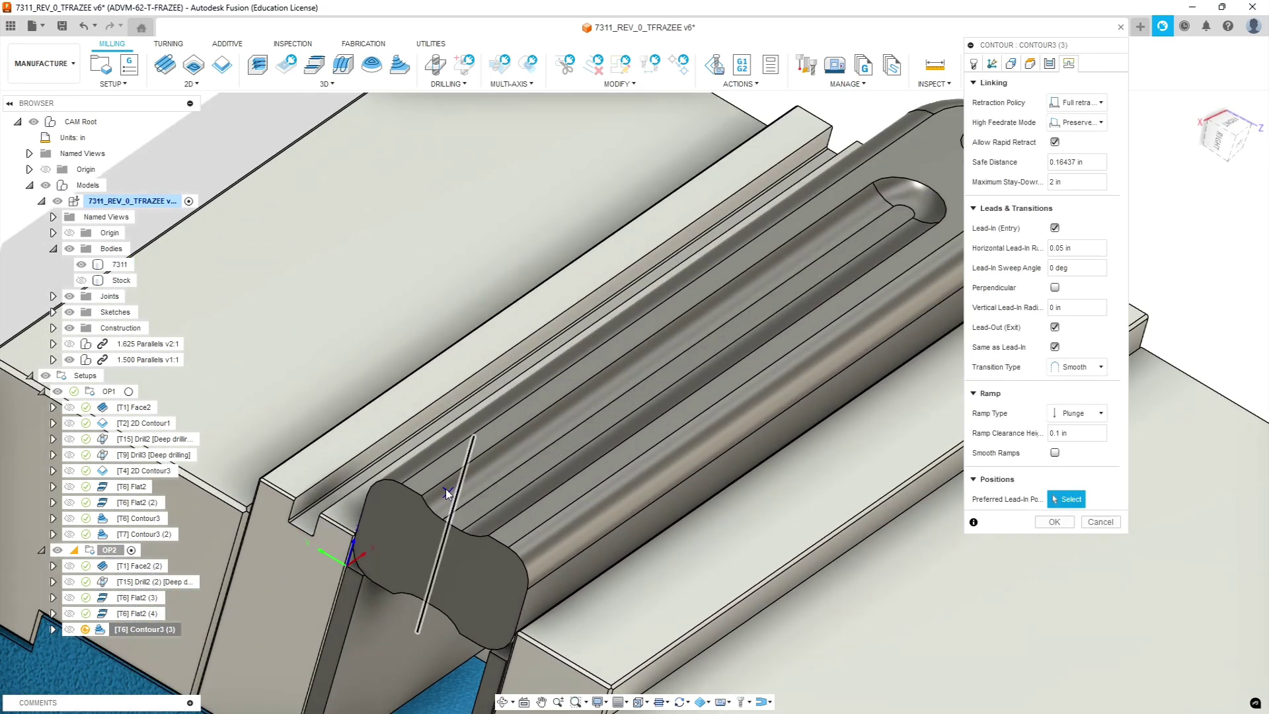
left_click(403, 484)
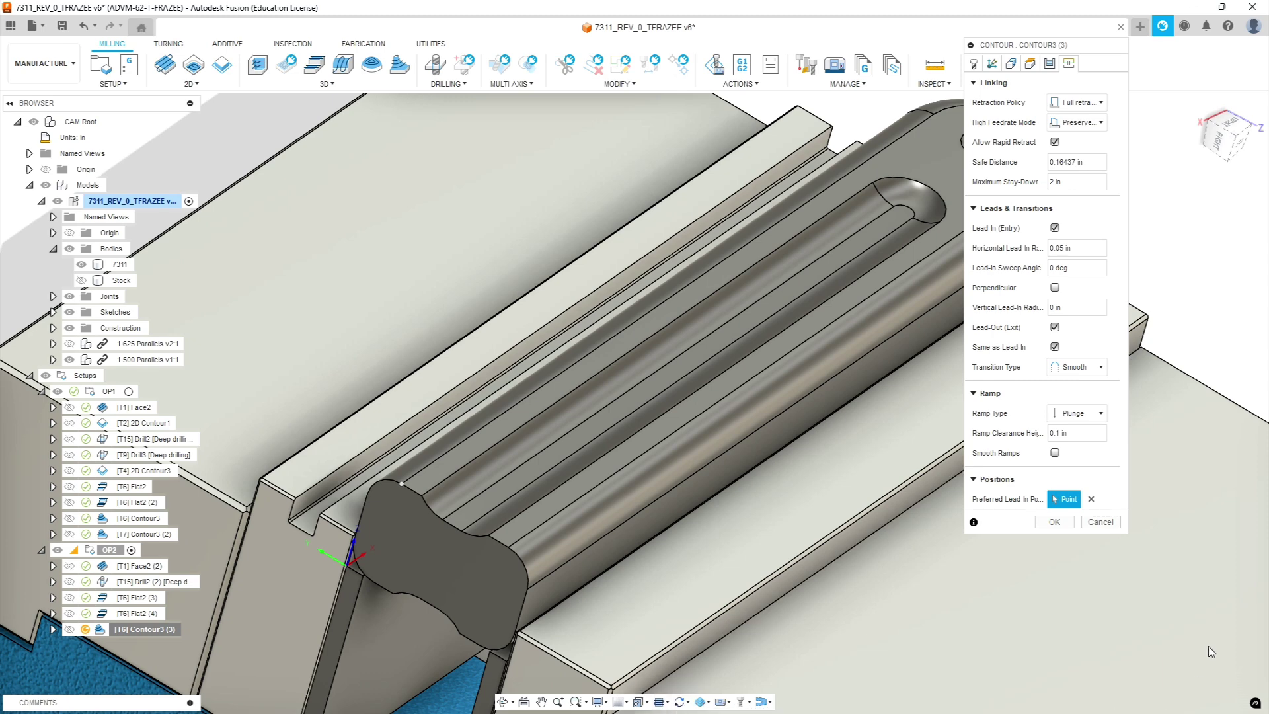
left_click(1054, 522)
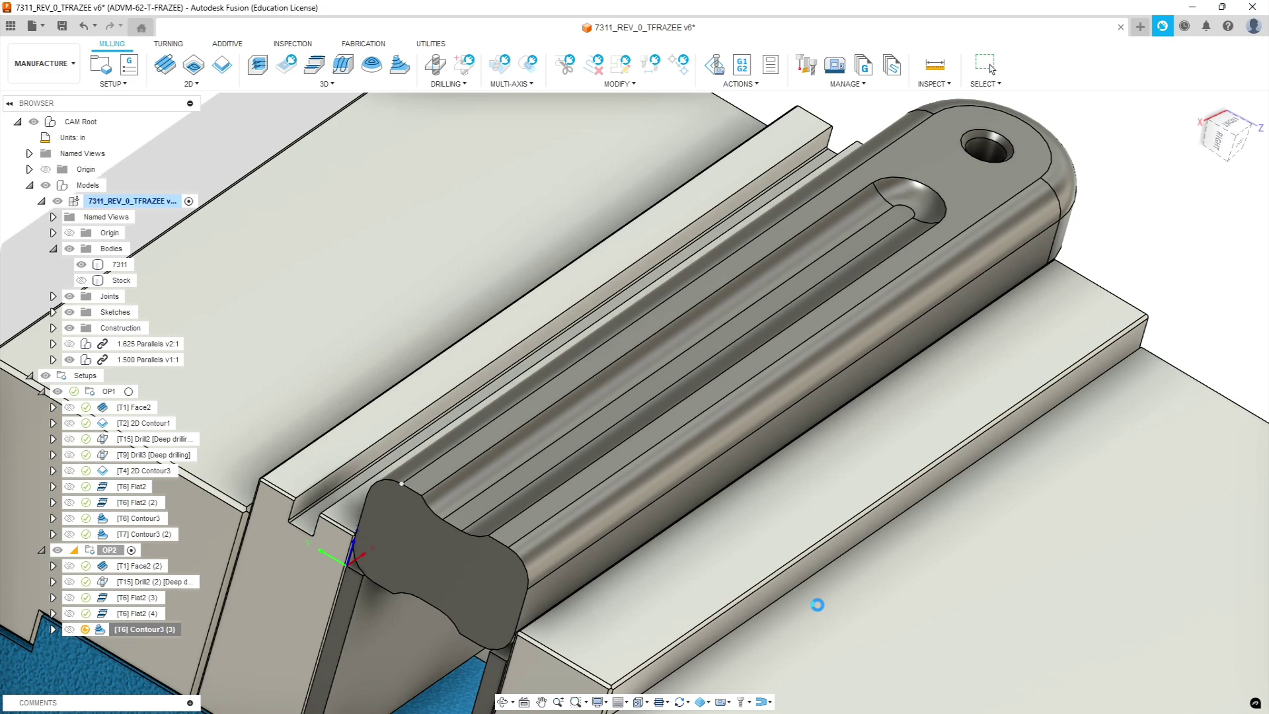
mouse_move(696, 639)
middle_mouse_down("shift")
mouse_move(737, 595)
mouse_move(691, 610)
mouse_move(608, 603)
mouse_move(694, 633)
mouse_move(681, 646)
mouse_move(677, 635)
middle_mouse_up("shift")
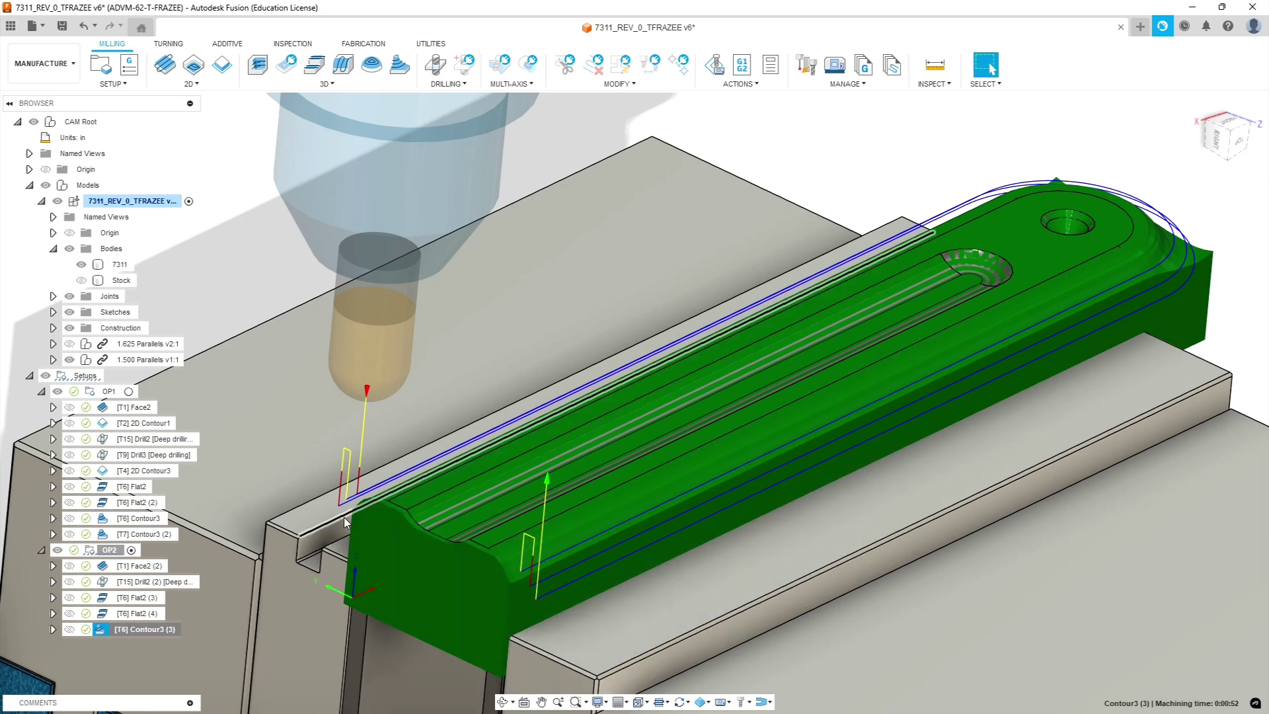
Copy the [T7] Contour3 (2) operation from OP1 and paste it into the OP2 setup
left_click(146, 535)
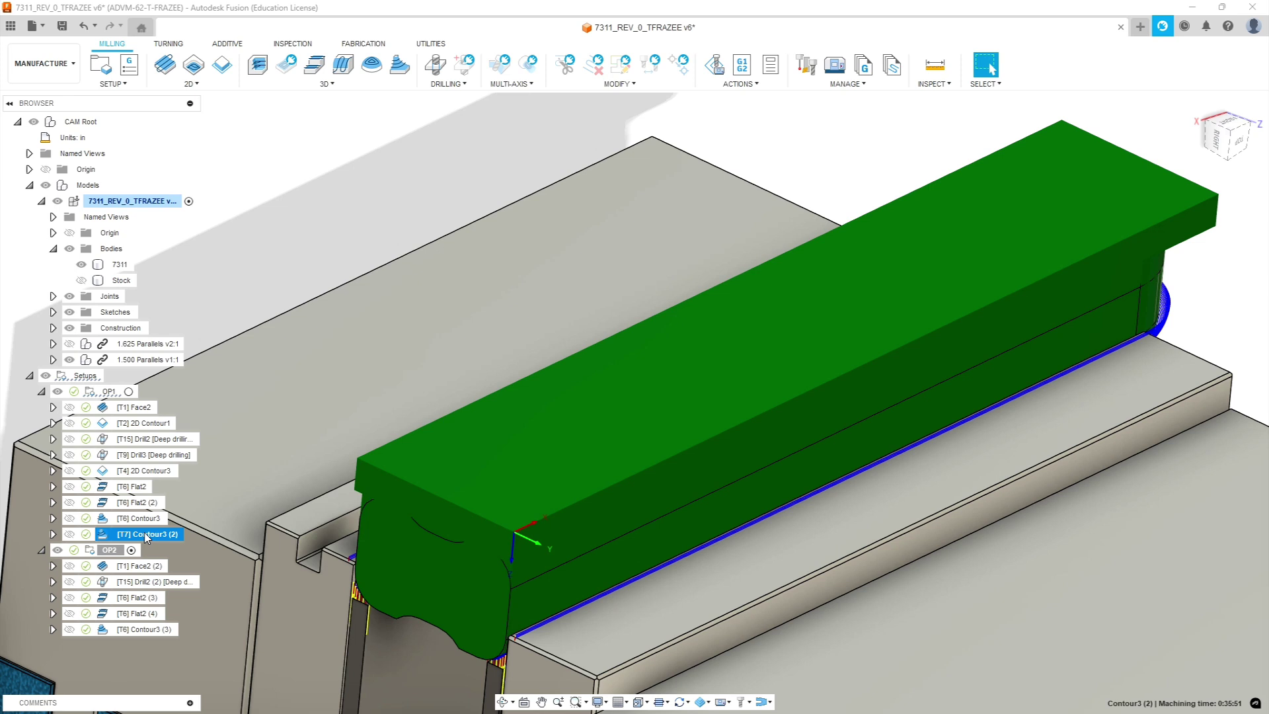
right_click(147, 537)
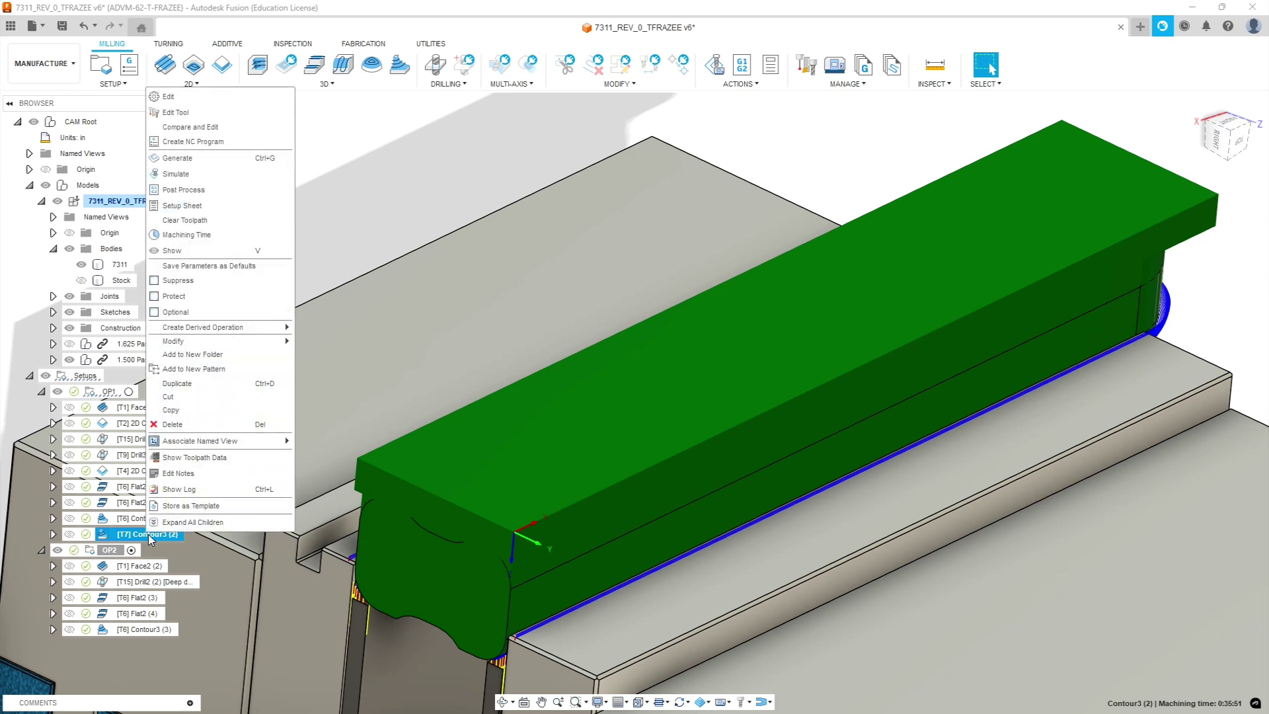
left_click(169, 411)
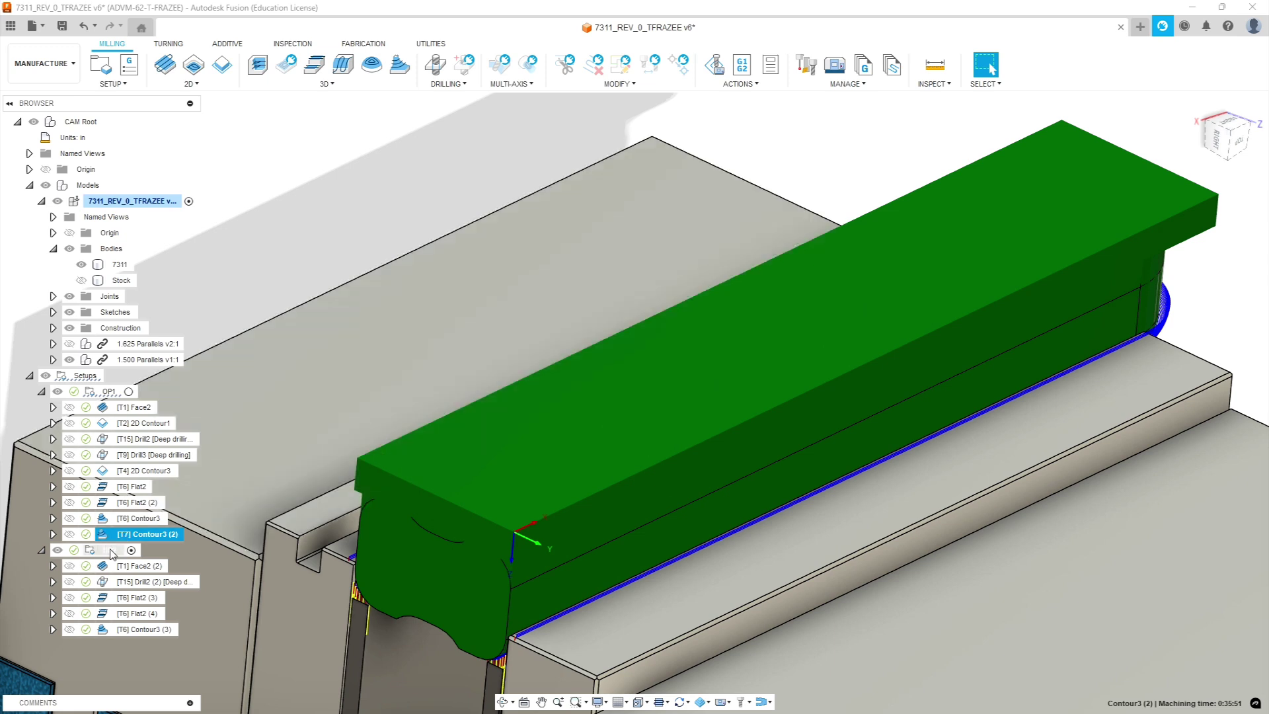
left_click(112, 553)
right_click(112, 553)
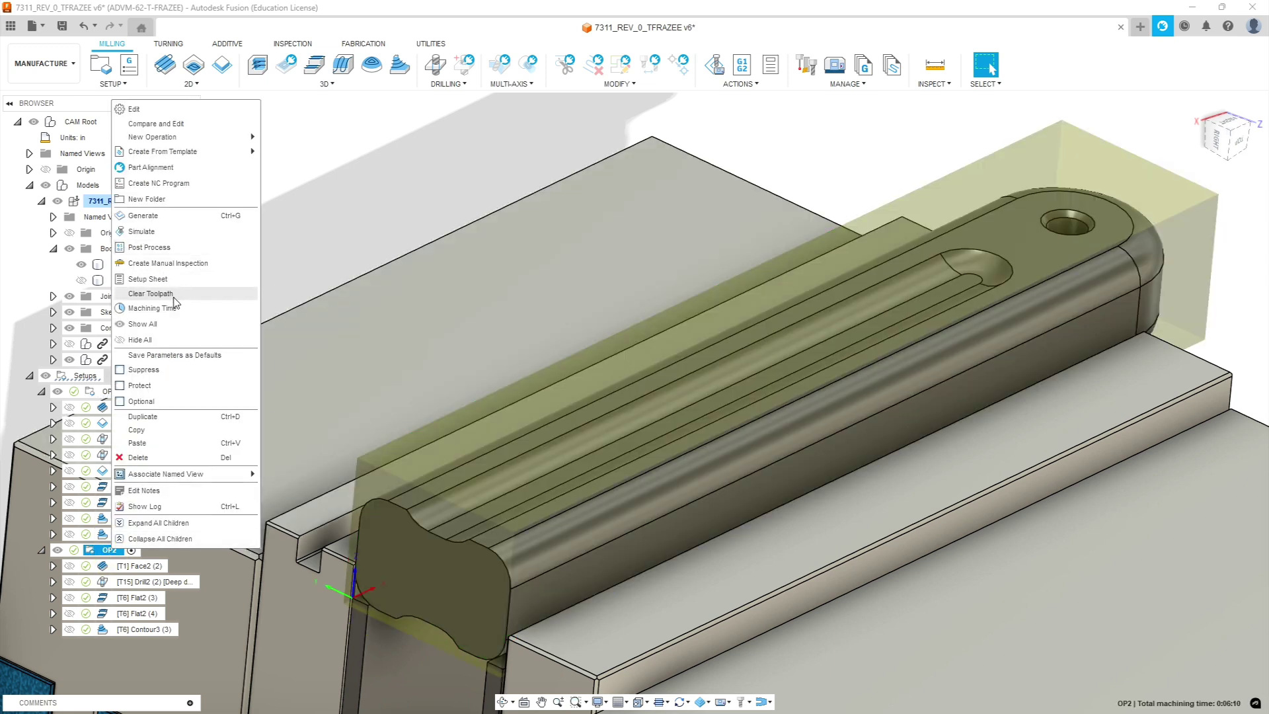
left_click(137, 442)
Edit the pasted [T7] Contour operation in OP2 and remove its inherited closed-chain machining boundary
left_click(156, 646)
right_click(158, 647)
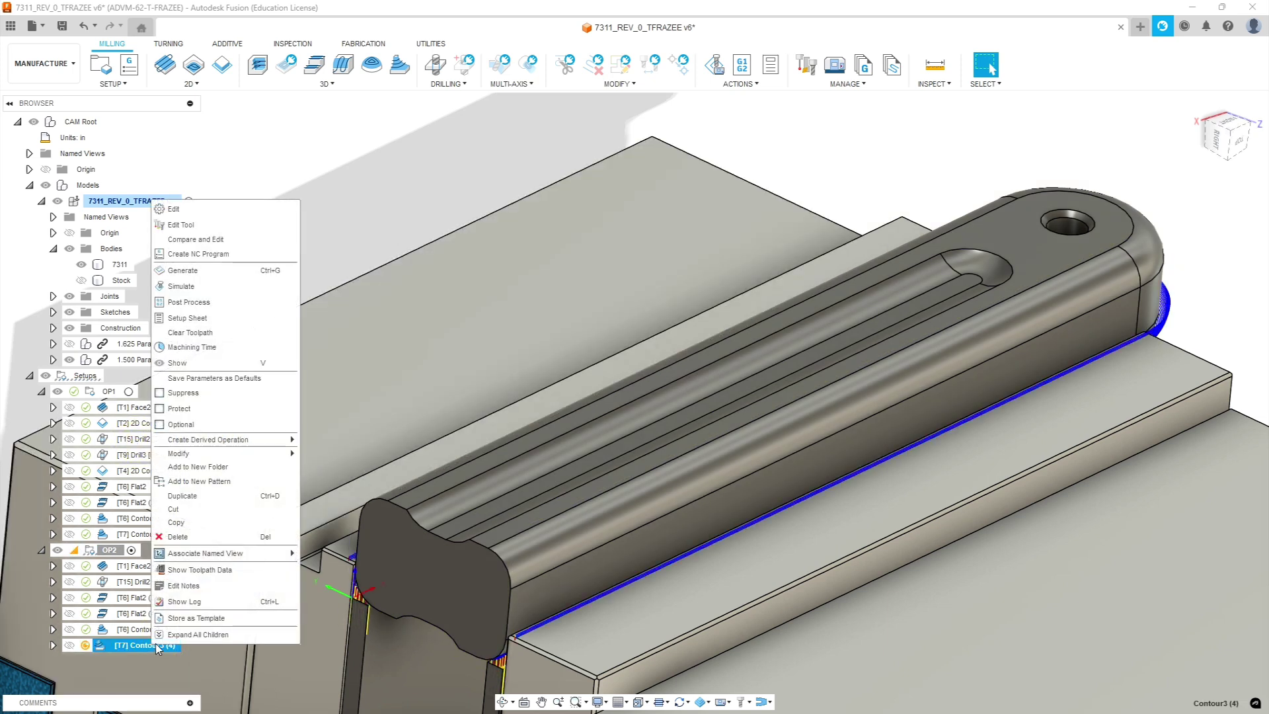
left_click(191, 209)
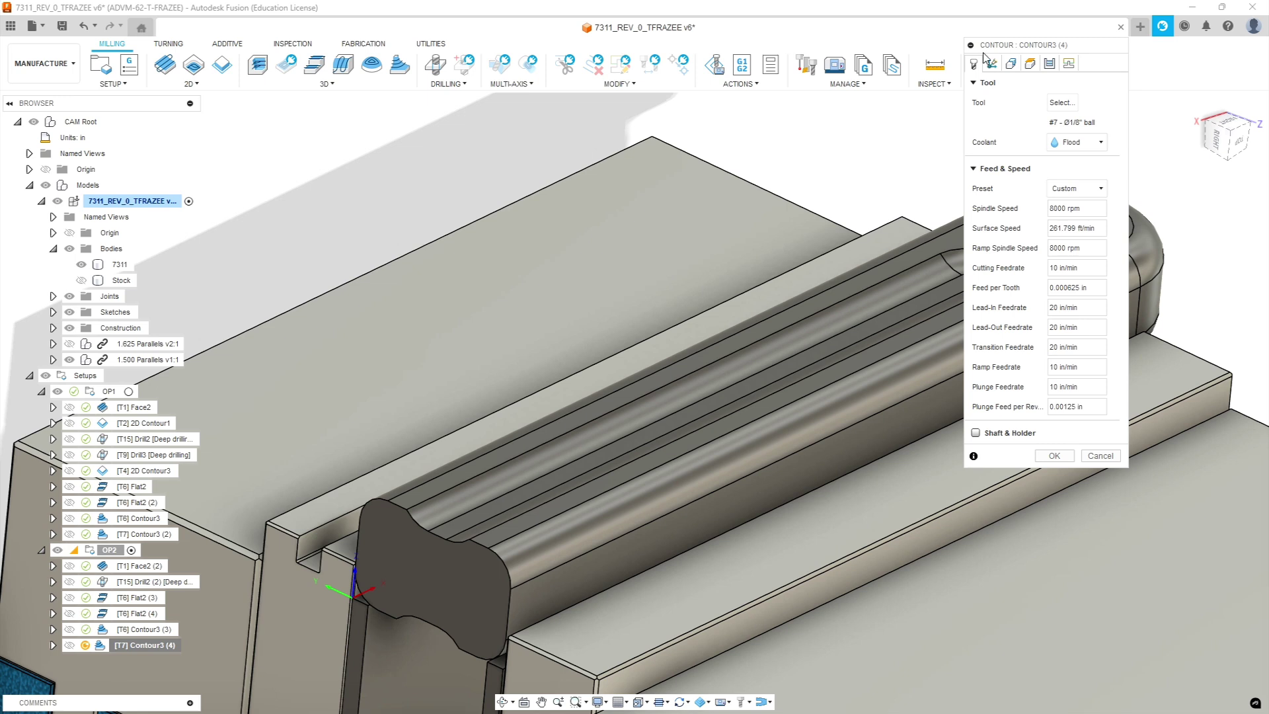
left_click(1013, 65)
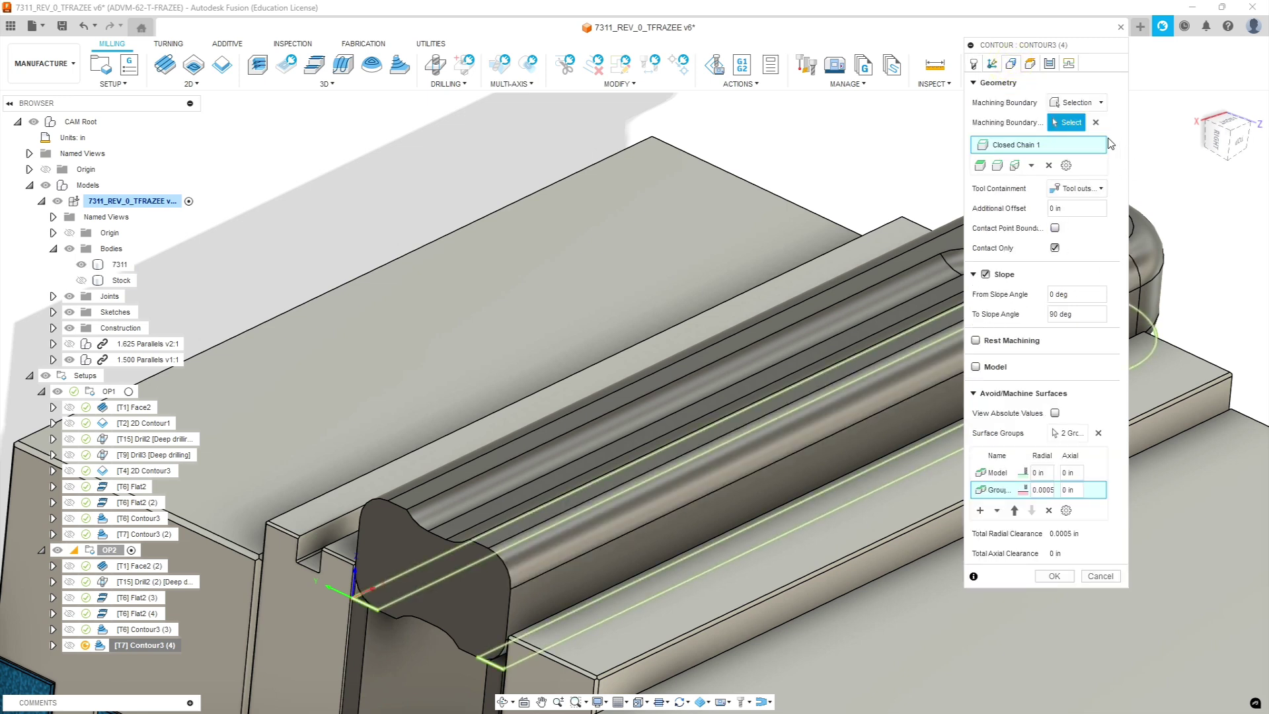
left_click(1049, 166)
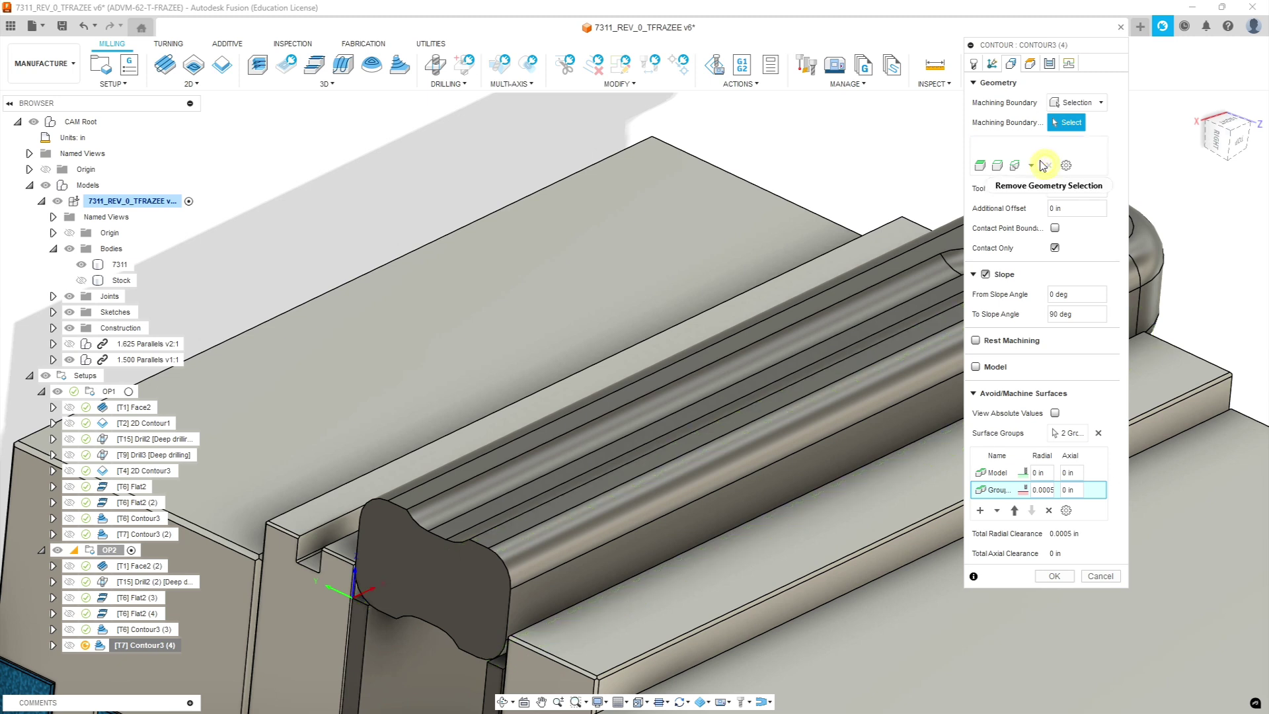
Start an open machining boundary chain for the [T7] Contour along the outer fillet's lower edge: front side, rounded end and back side
left_click(999, 166)
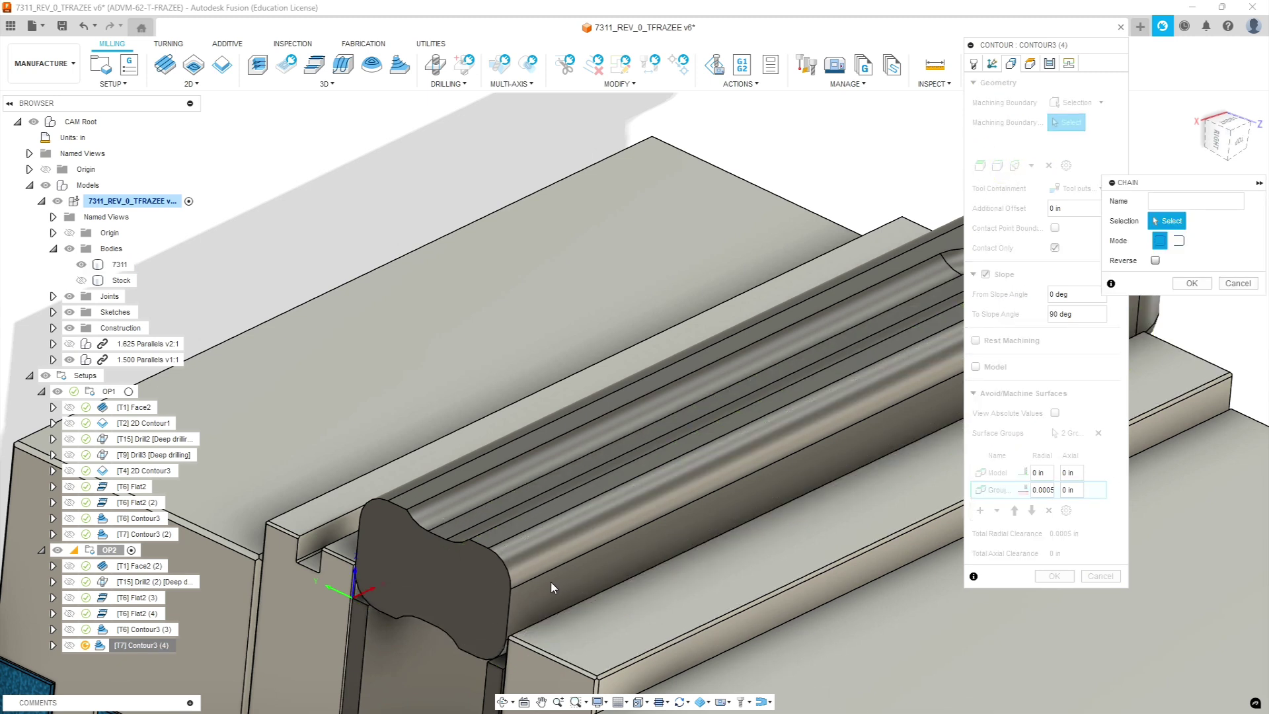
left_click(1180, 241)
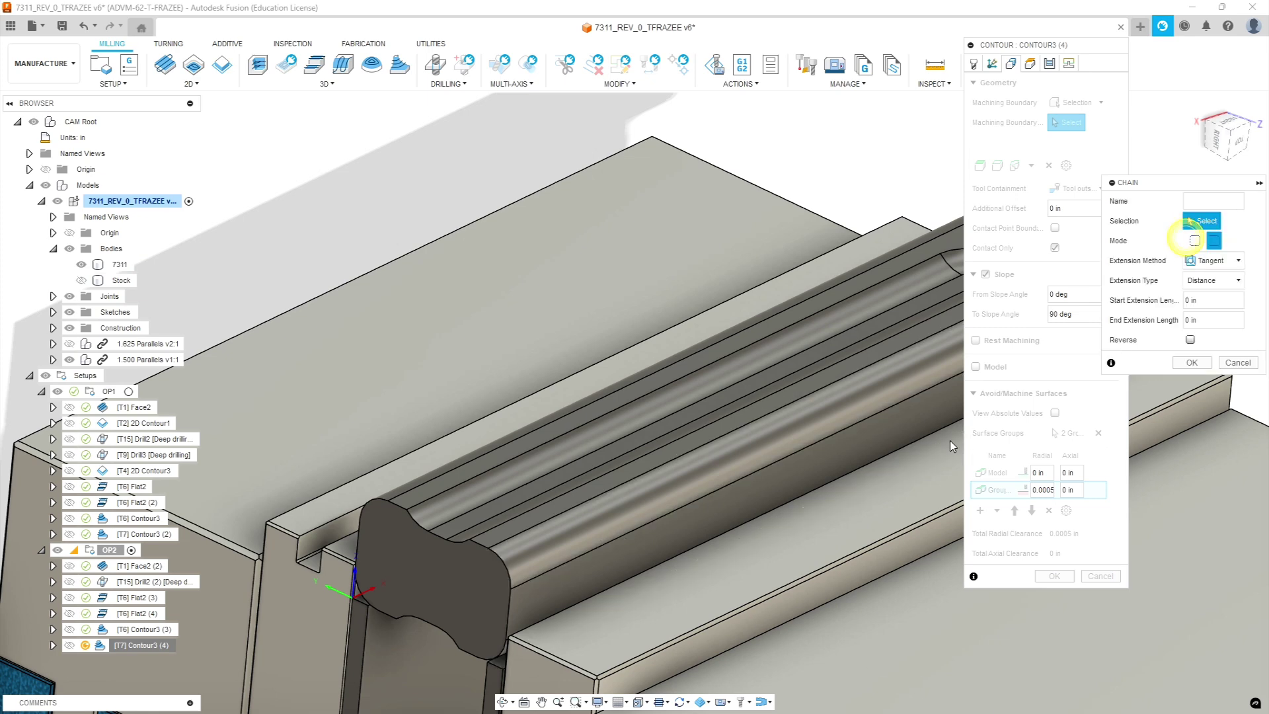
left_click(560, 569)
scroll(561, 561, "down", 5)
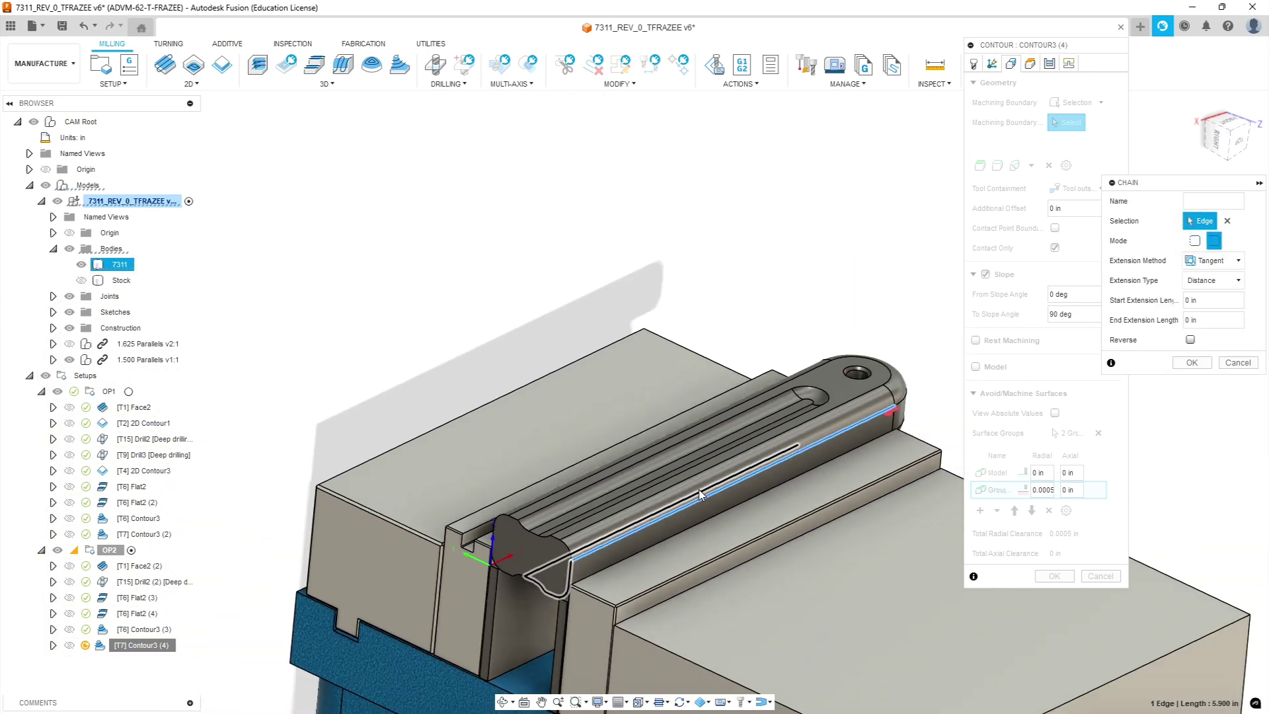
left_click(862, 410)
middle_click_drag(865, 430, 755, 431, "shift")
left_click(693, 385)
Extend the boundary chain across the back fillet's arc at the flat end and along the upper edge: back side, rounded end and front side
middle_click_drag(693, 385, 741, 585, "shift")
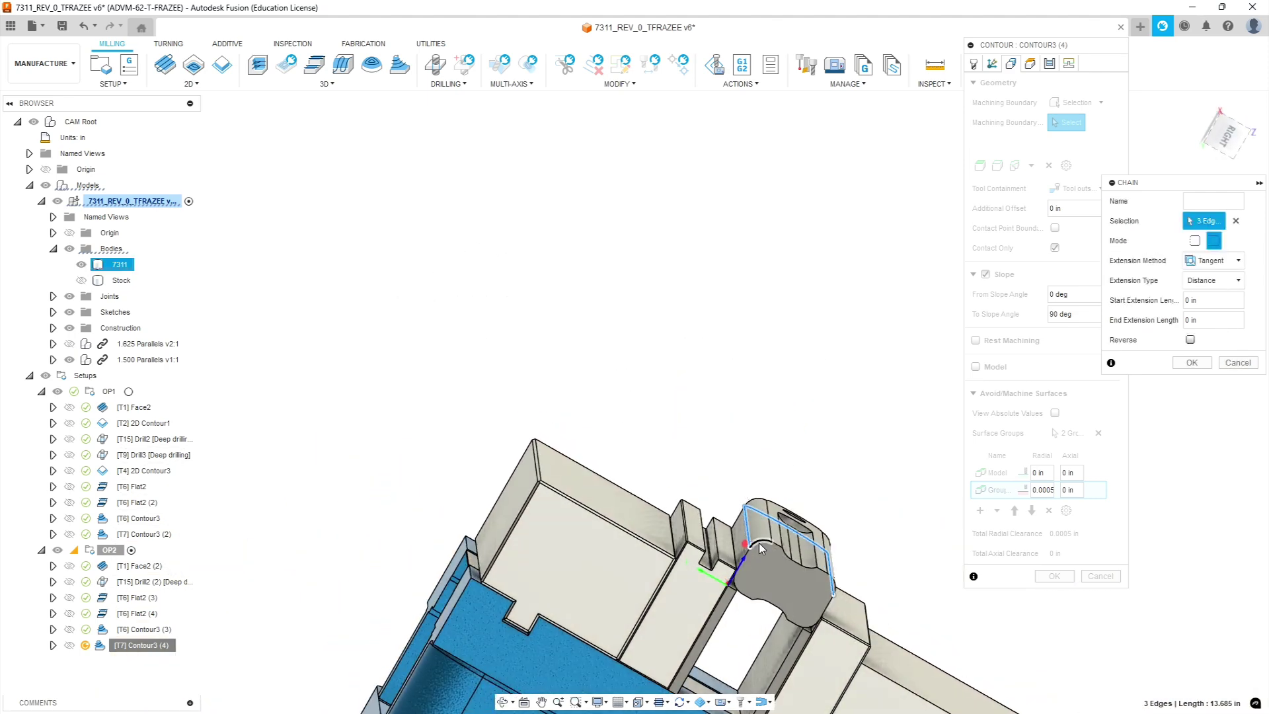
left_click(770, 529)
middle_click_drag(837, 497, 731, 497, "shift")
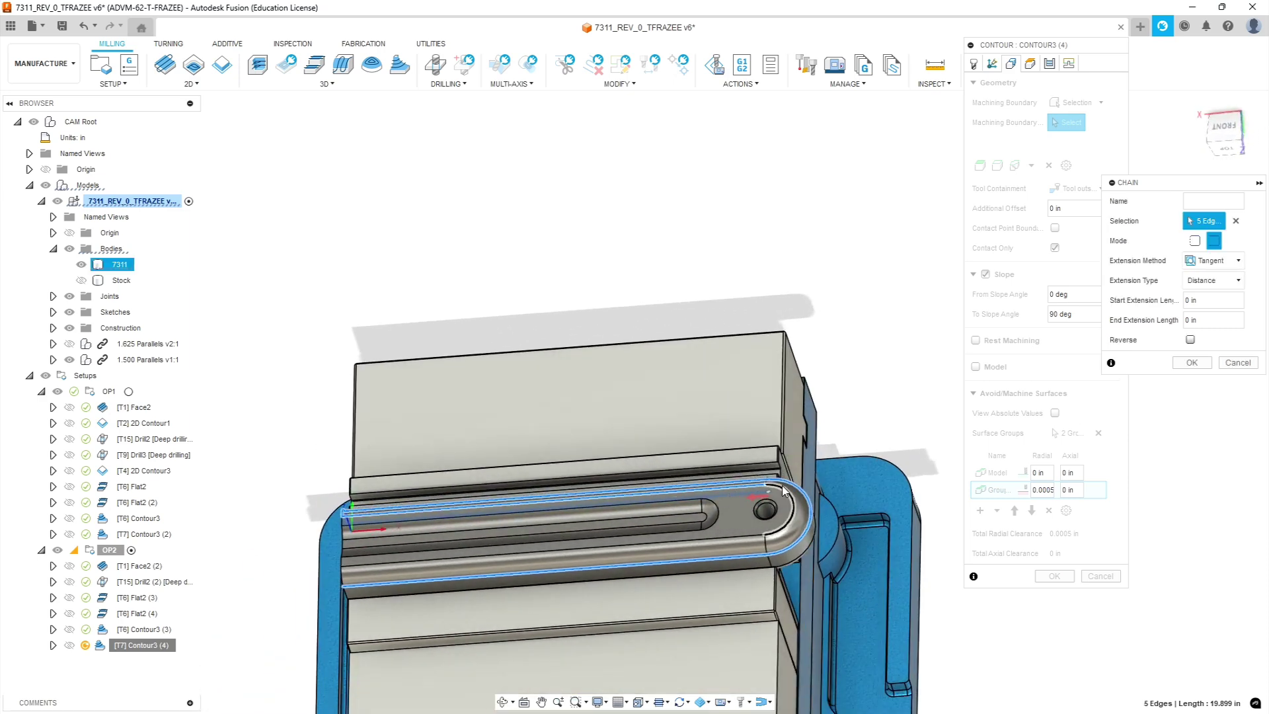
left_click(754, 539)
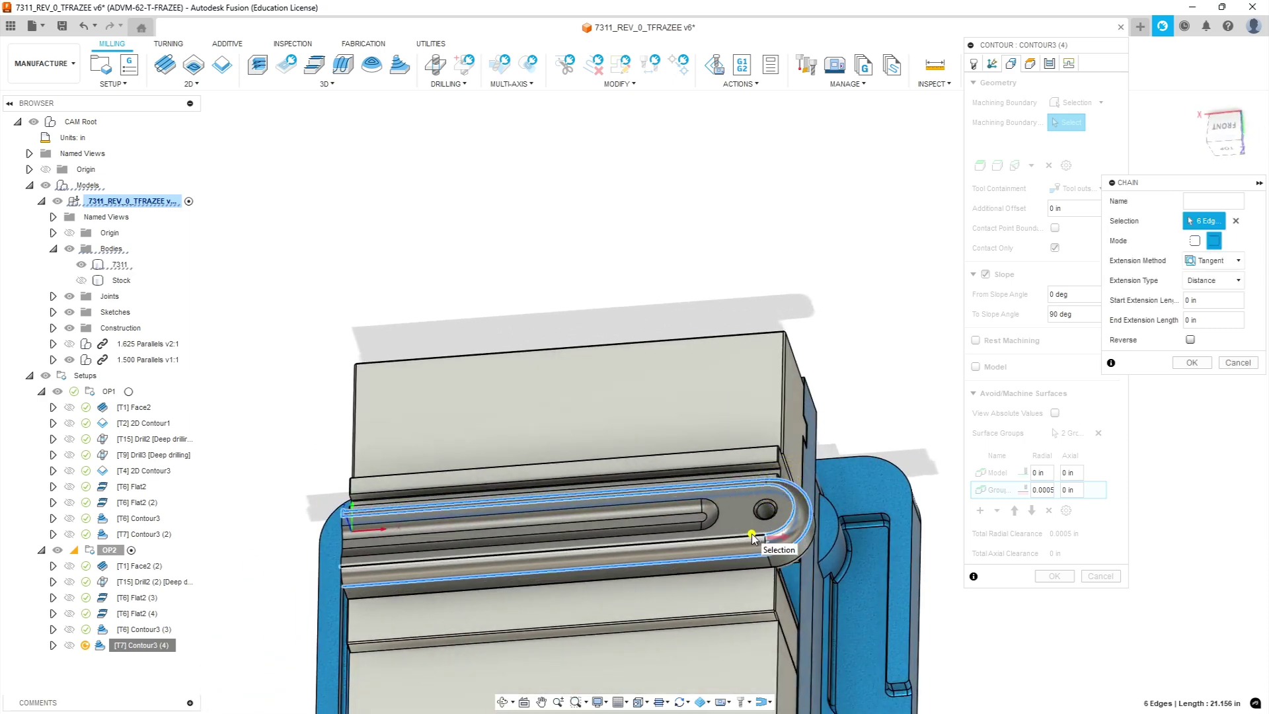
left_click(513, 566)
scroll(513, 566, "up", 5)
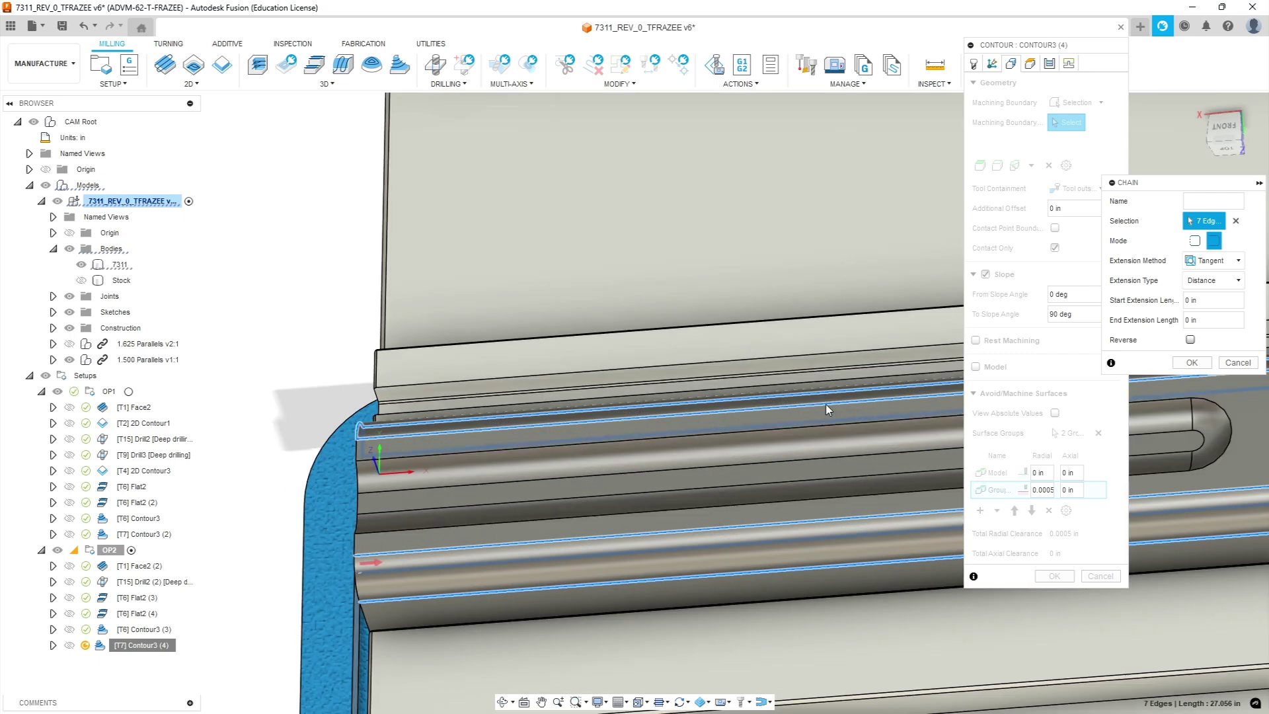
Switch the chain to closed mode, close it through the front fillet's arc at the flat end, and accept the machining boundary
left_click(1192, 243)
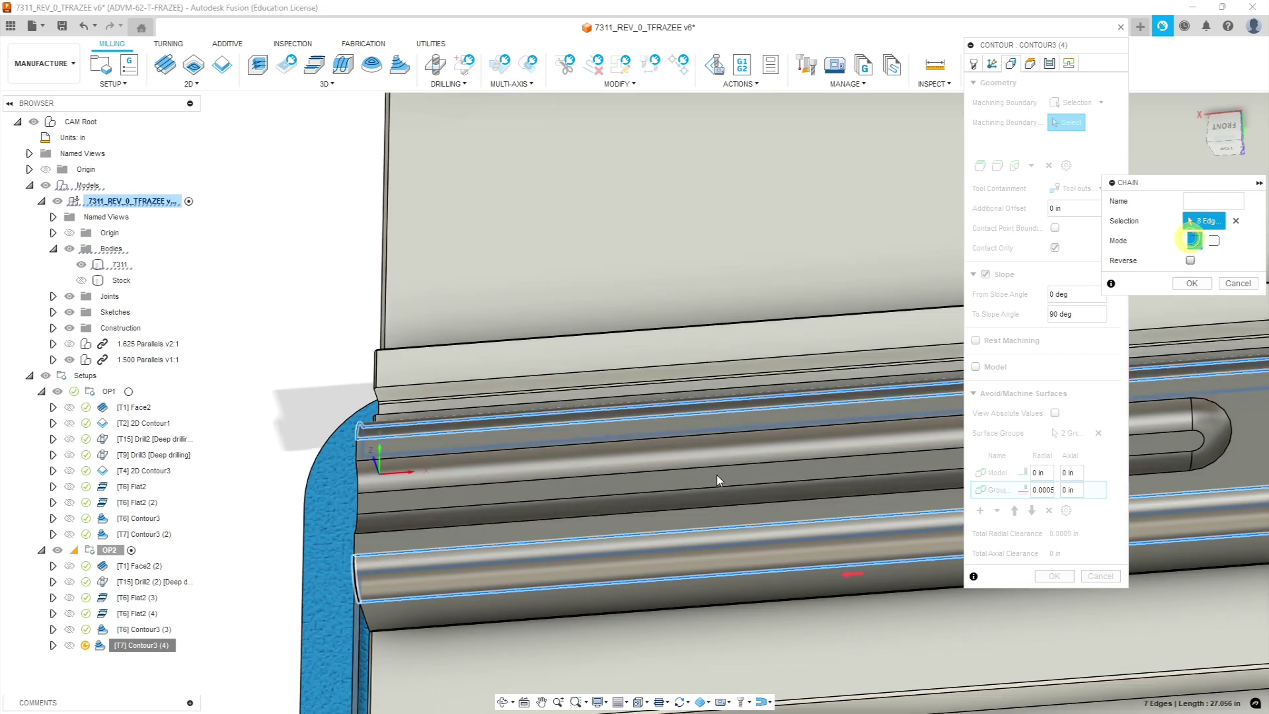
scroll(634, 490, "down", 2)
middle_click_drag(611, 509, 661, 505, "shift")
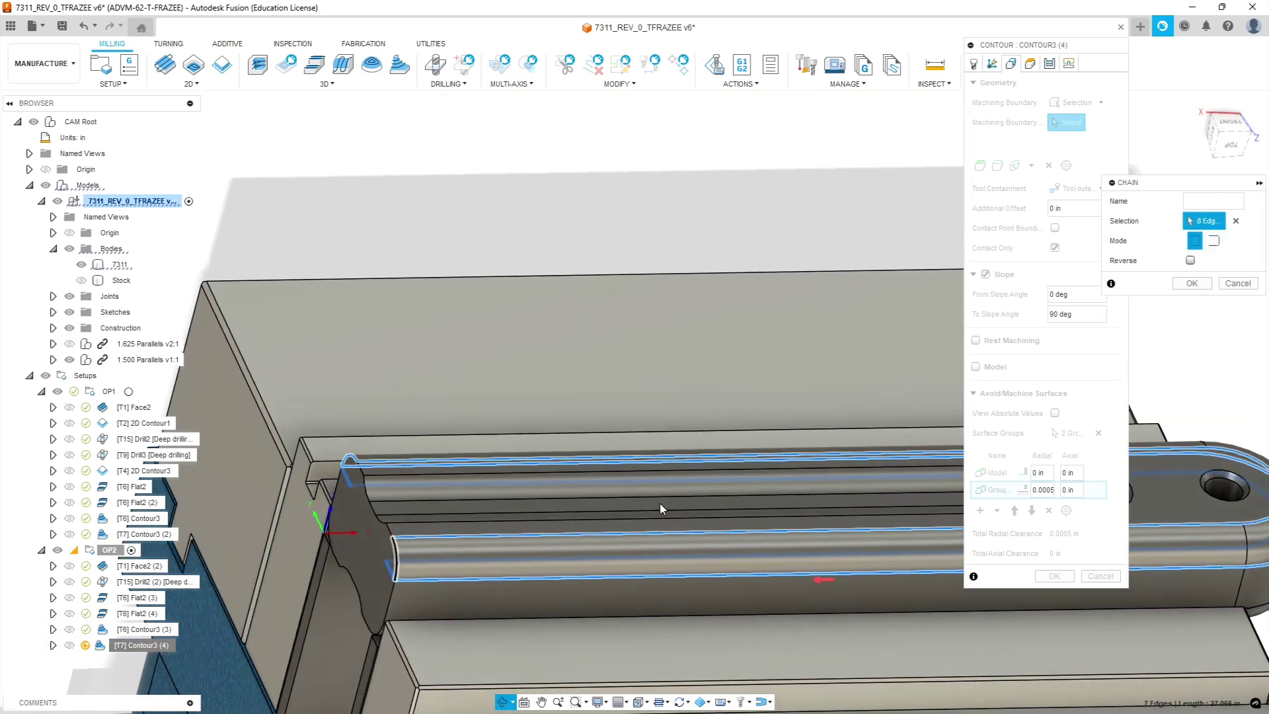
left_click(394, 559)
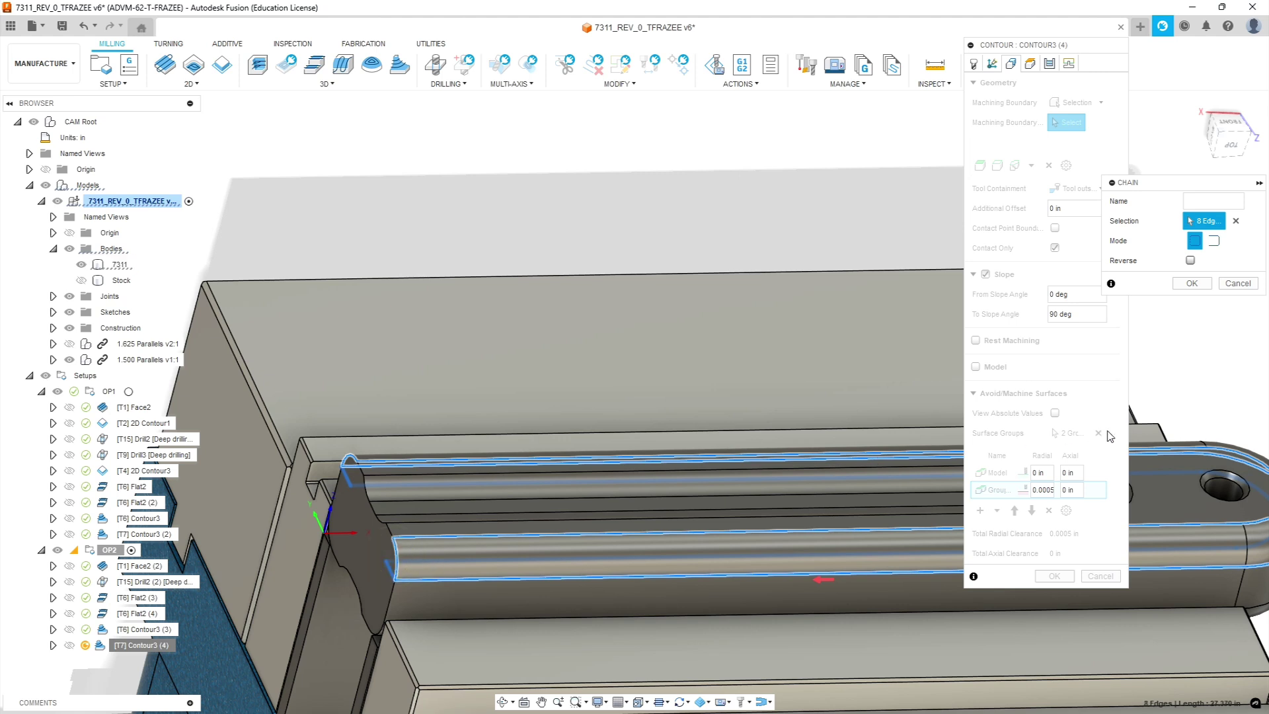
left_click(1192, 283)
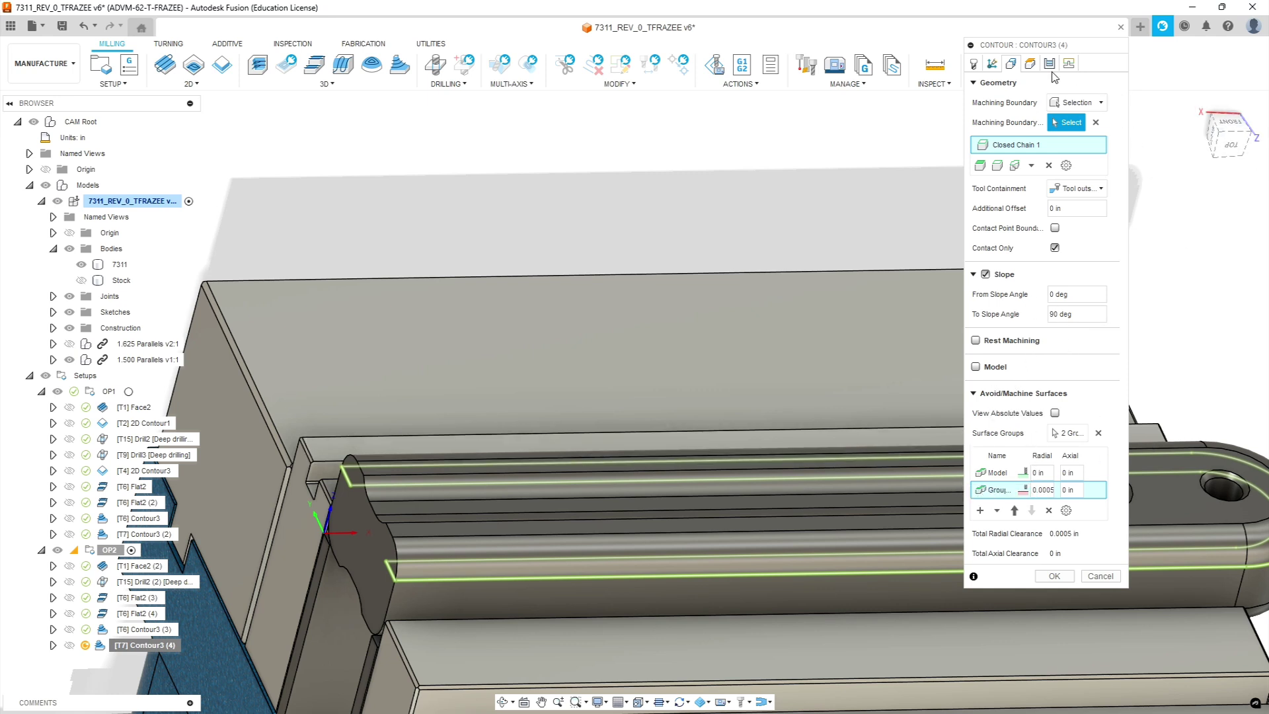
Replace the bottom height reference of the [T7] Contour with the outer fillet's lower edge on the part's side
left_click(1030, 63)
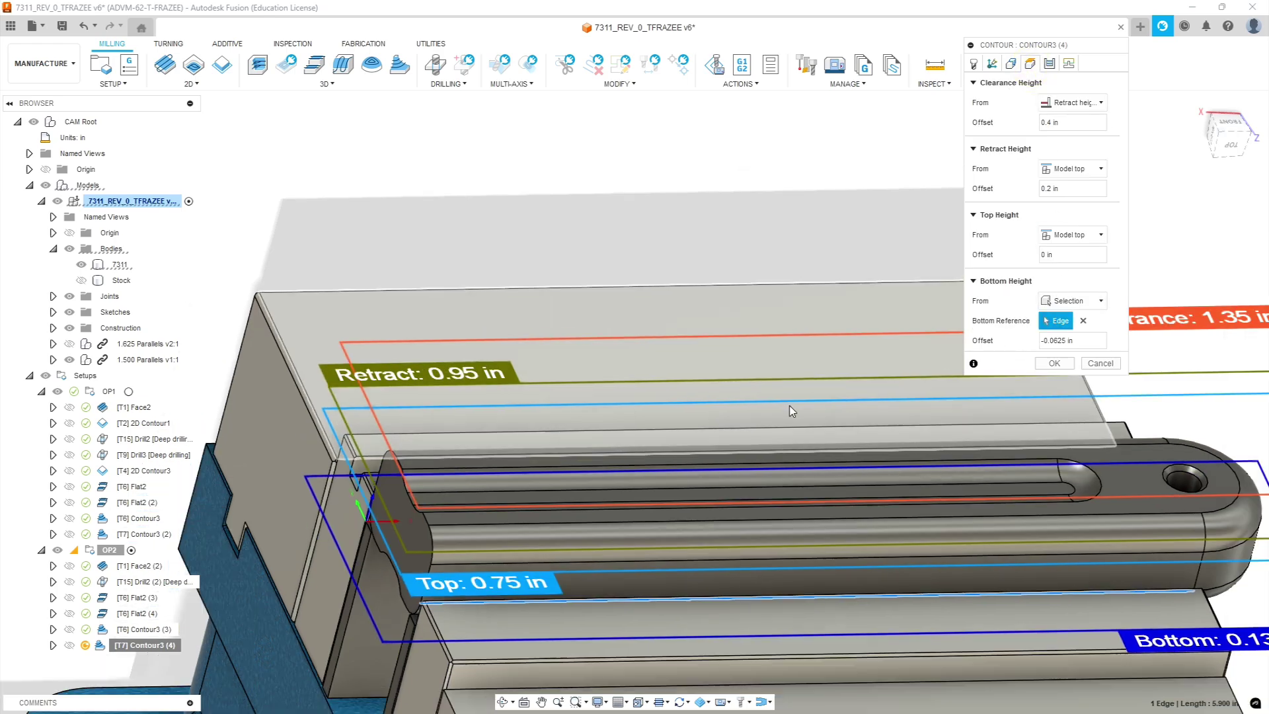
middle_click_drag(790, 405, 629, 371, "shift")
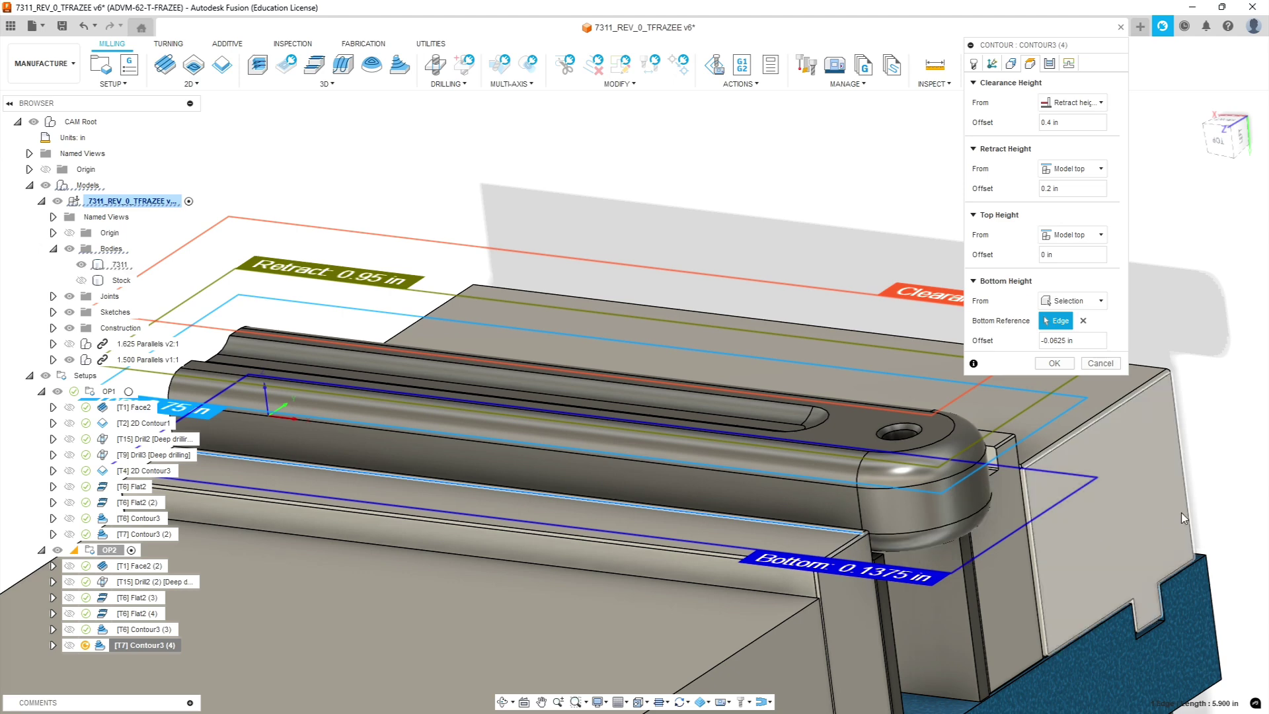
left_click(1083, 321)
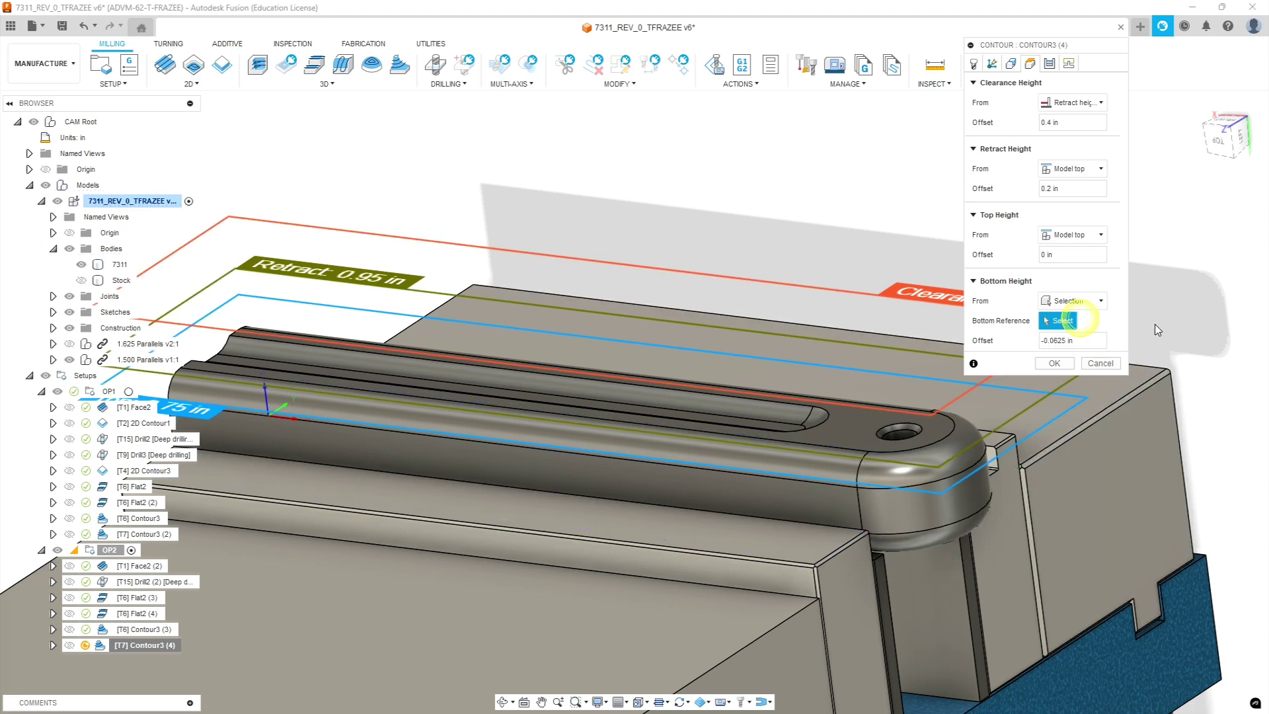
left_click(842, 488)
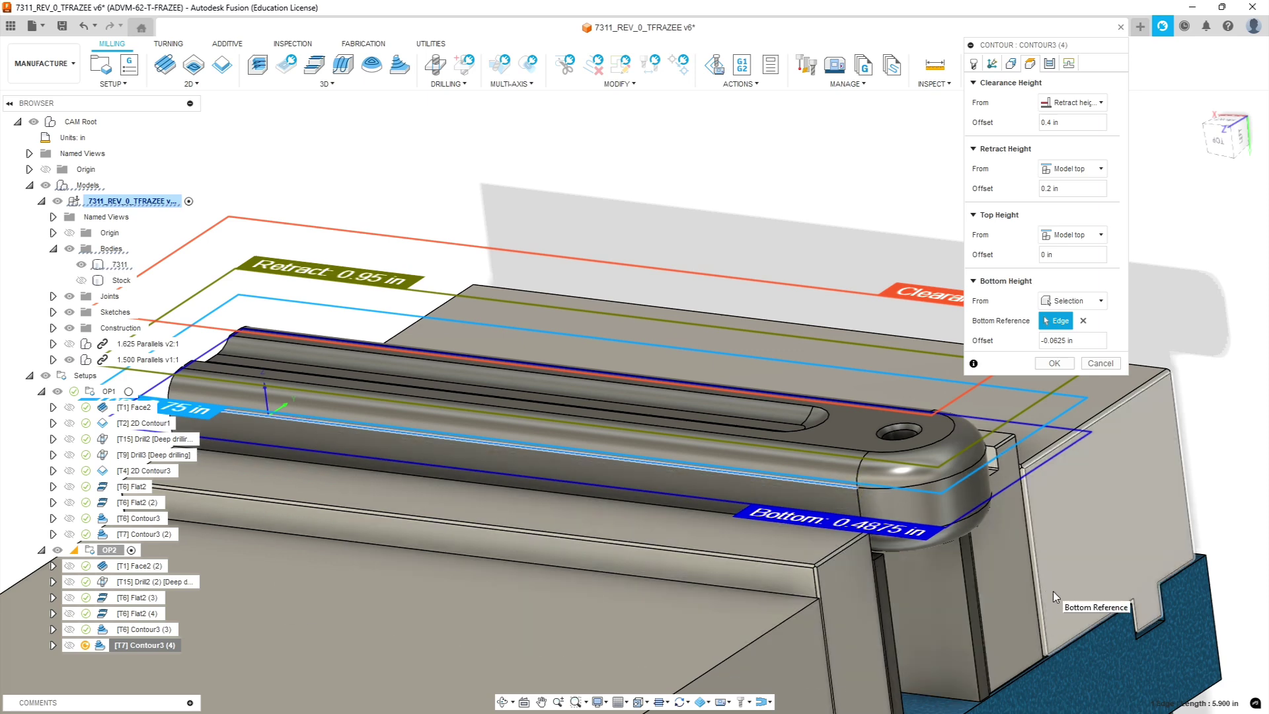
middle_click_drag(1062, 608, 1006, 574, "shift")
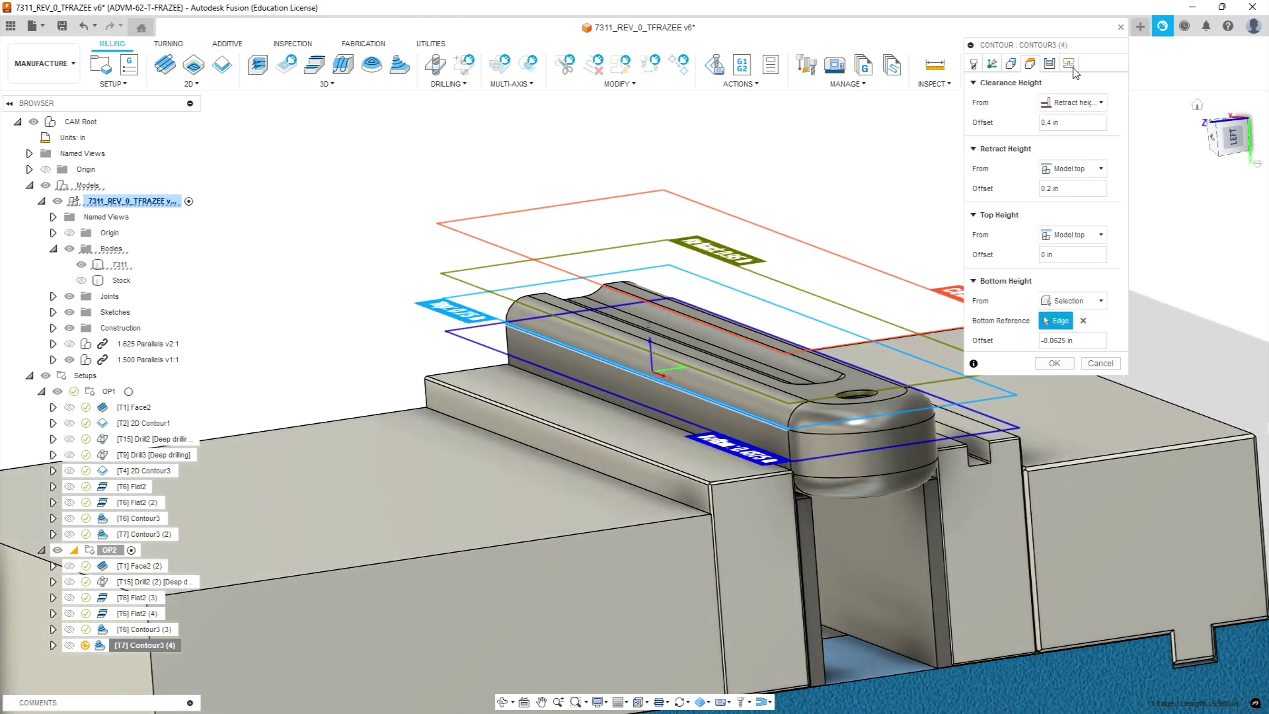
Check the passes and linking settings of the [T7] Contour and accept the operation to generate its toolpath
left_click(1051, 64)
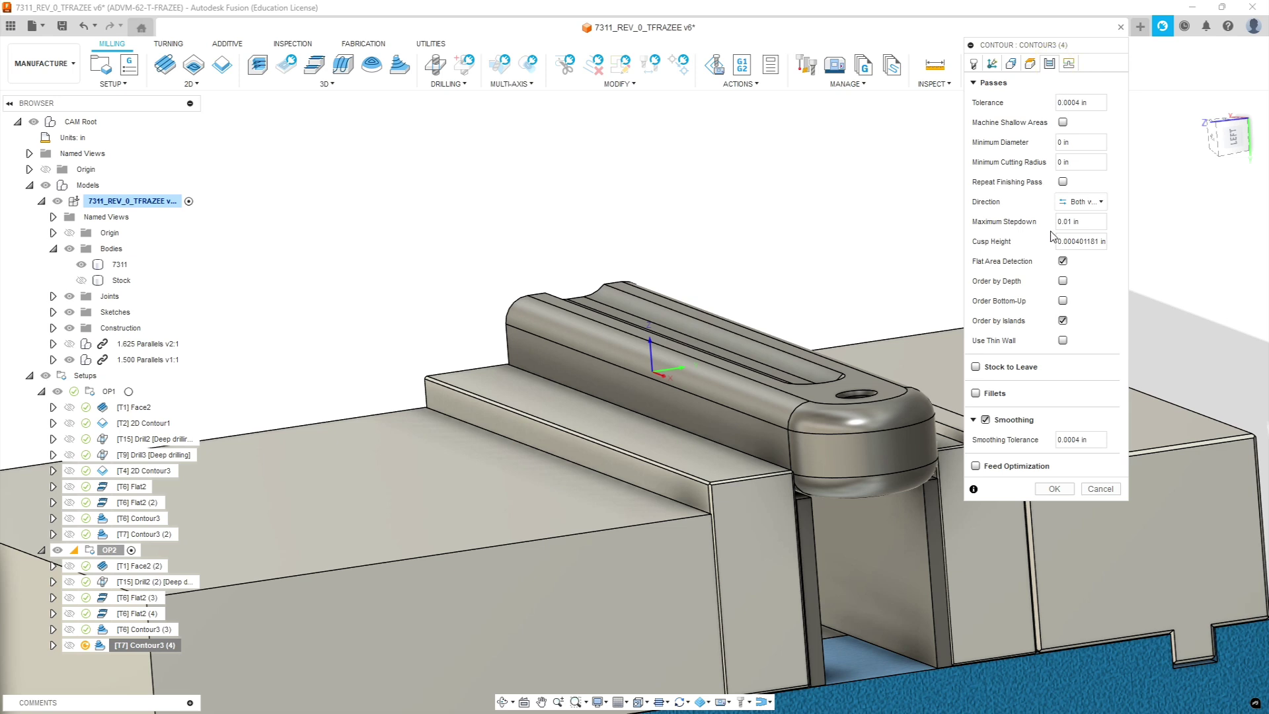
left_click(1069, 63)
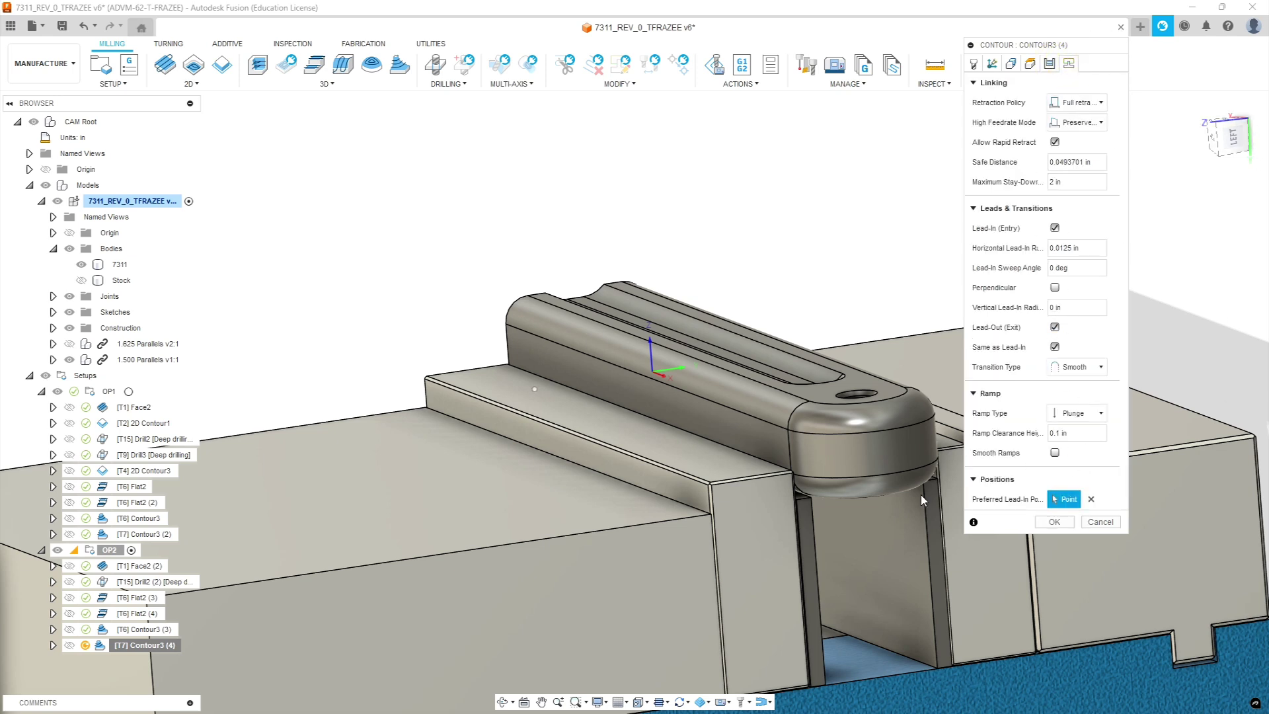
left_click(1053, 522)
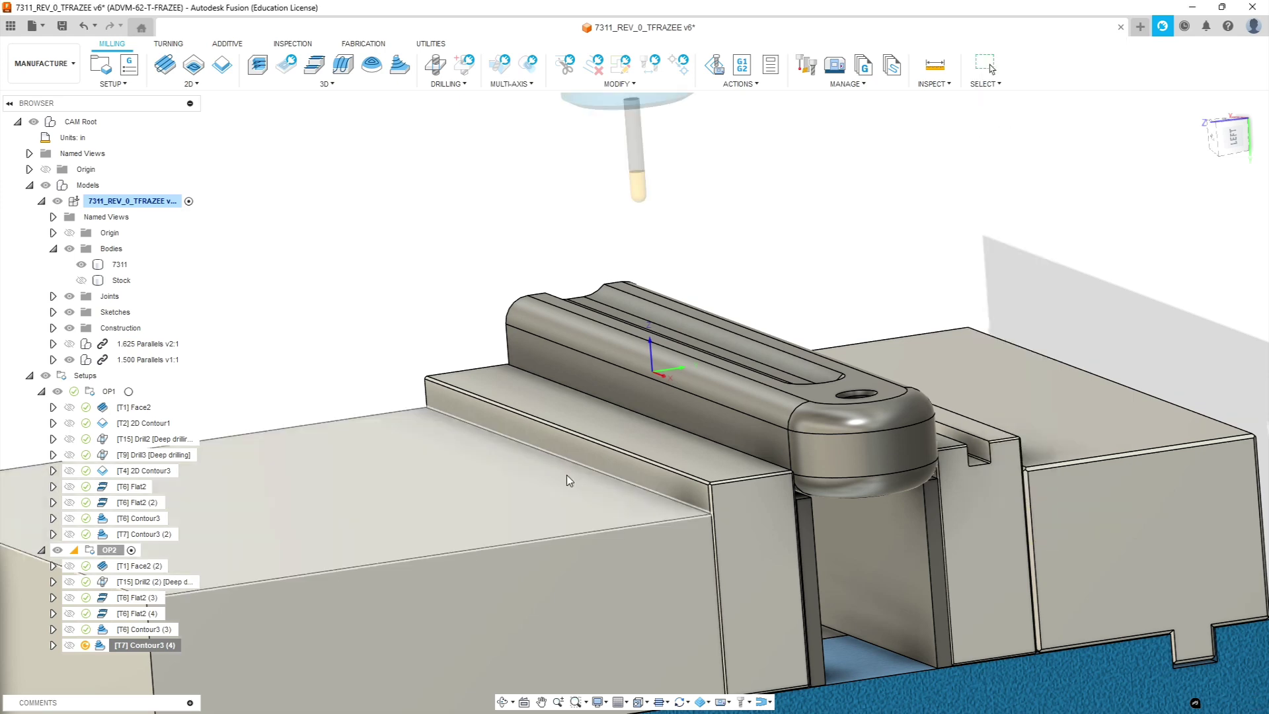
Examine the generated [T7] Contour toolpath along the outer fillet, around the rounded end and over the whole part
middle_click_drag(476, 433, 479, 474, "shift")
scroll(938, 553, "down", 2)
scroll(976, 605, "up", 5)
middle_click_drag(949, 658, 1047, 581, "shift")
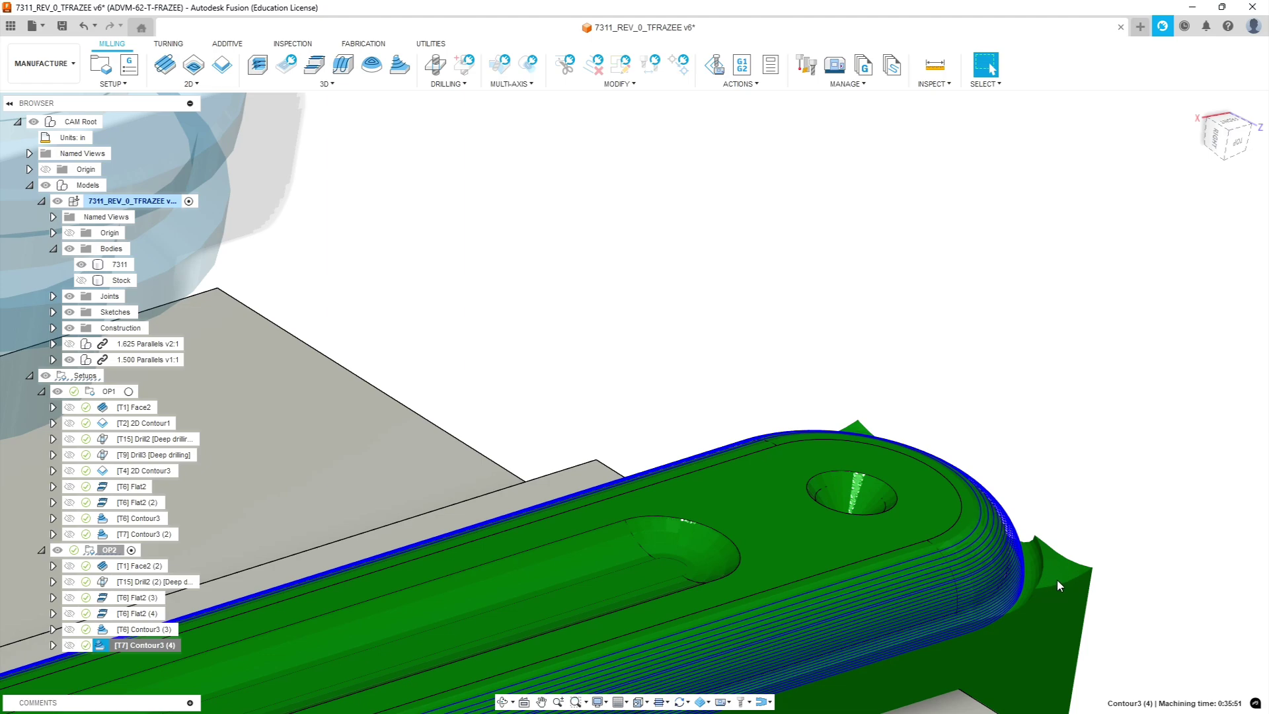
middle_click_drag(1058, 617, 1010, 602, "shift")
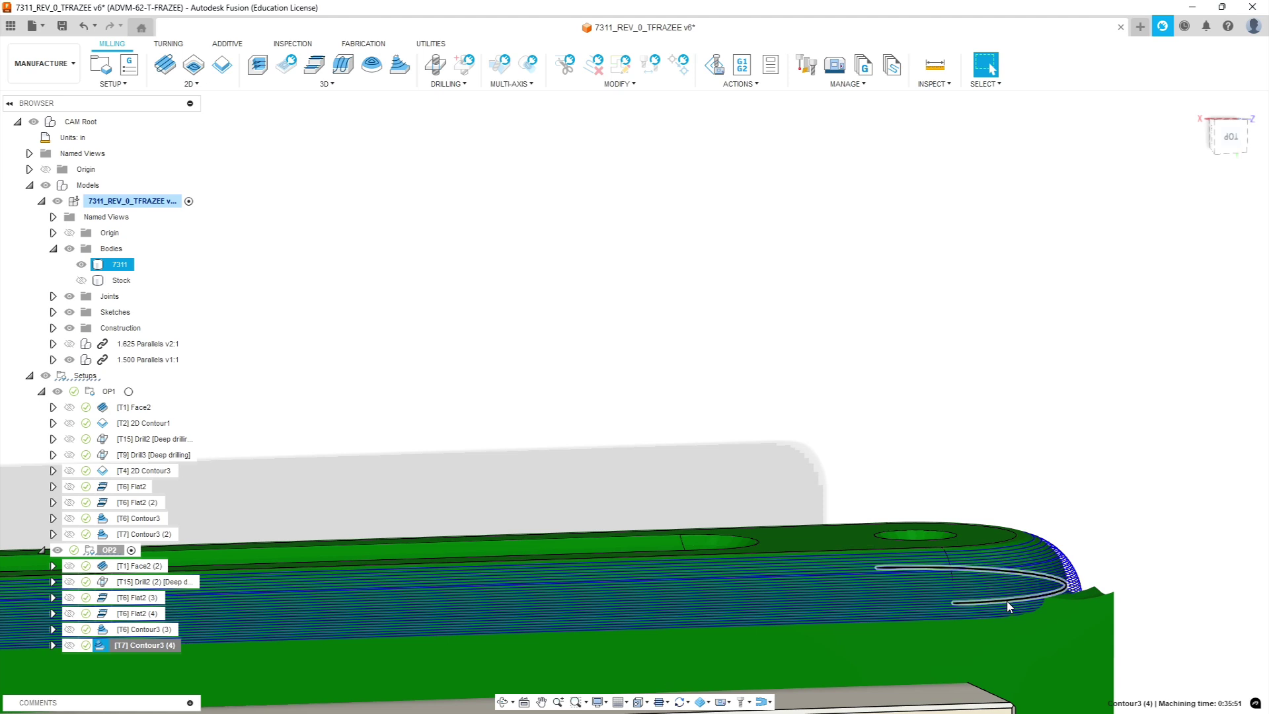
middle_click_drag(1005, 467, 741, 555, "shift")
middle_click_drag(910, 486, 1005, 575, "shift")
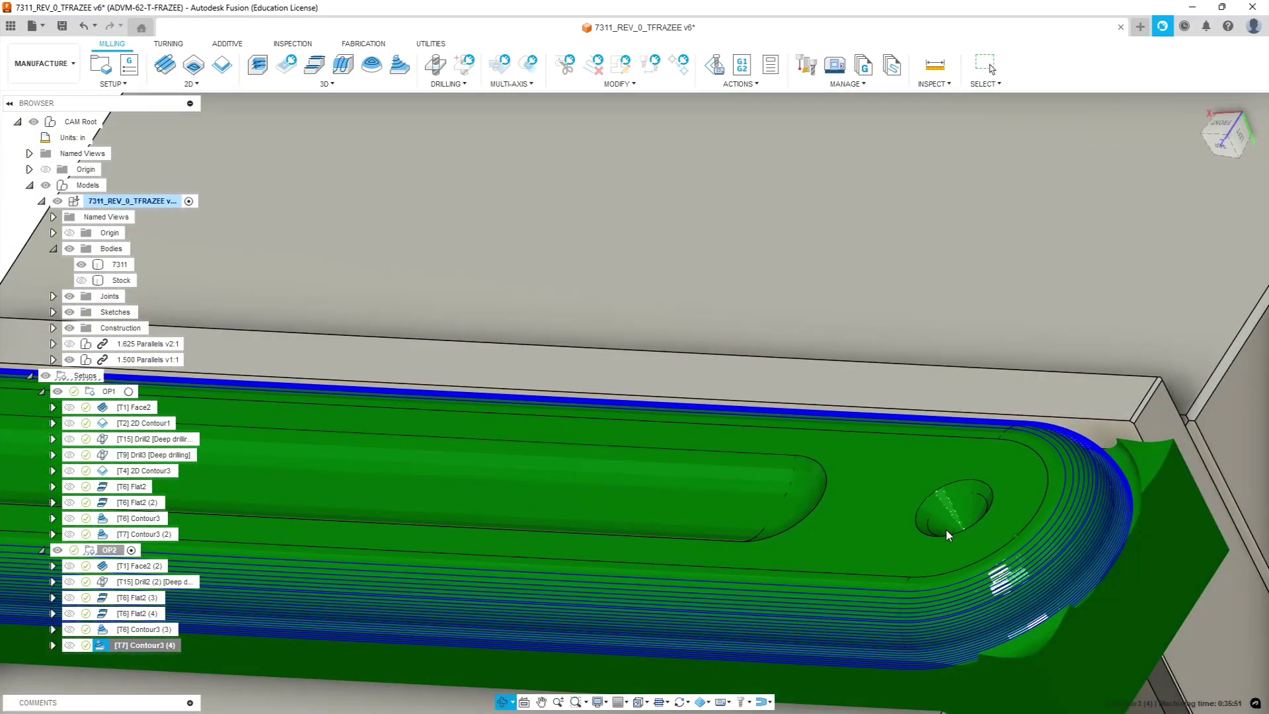
scroll(660, 526, "down", 2)
scroll(659, 526, "down", 4)
middle_click_drag(514, 566, 668, 649, "shift")
middle_click_drag(818, 593, 787, 589, "shift")
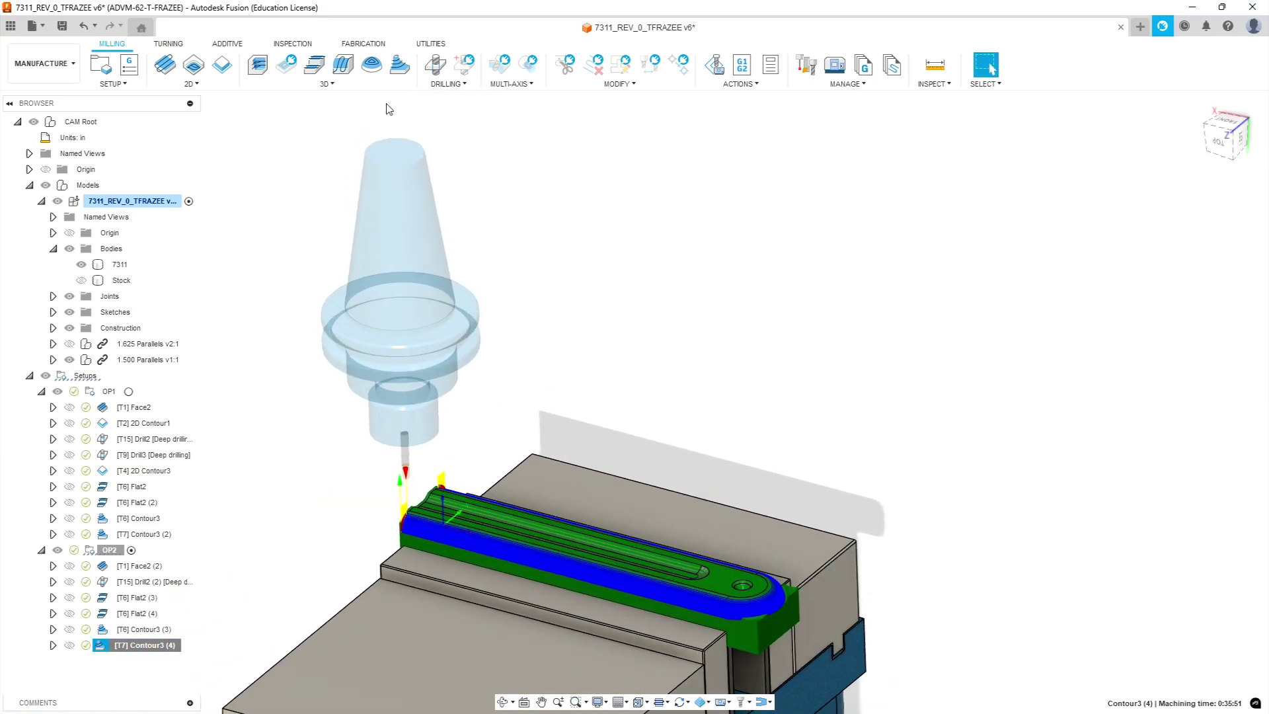
Switch to Adobe Acrobat, review the Pivot Arm drawing and the job traveler's materials and routing, and return to Fusion
key("alt+Tab")
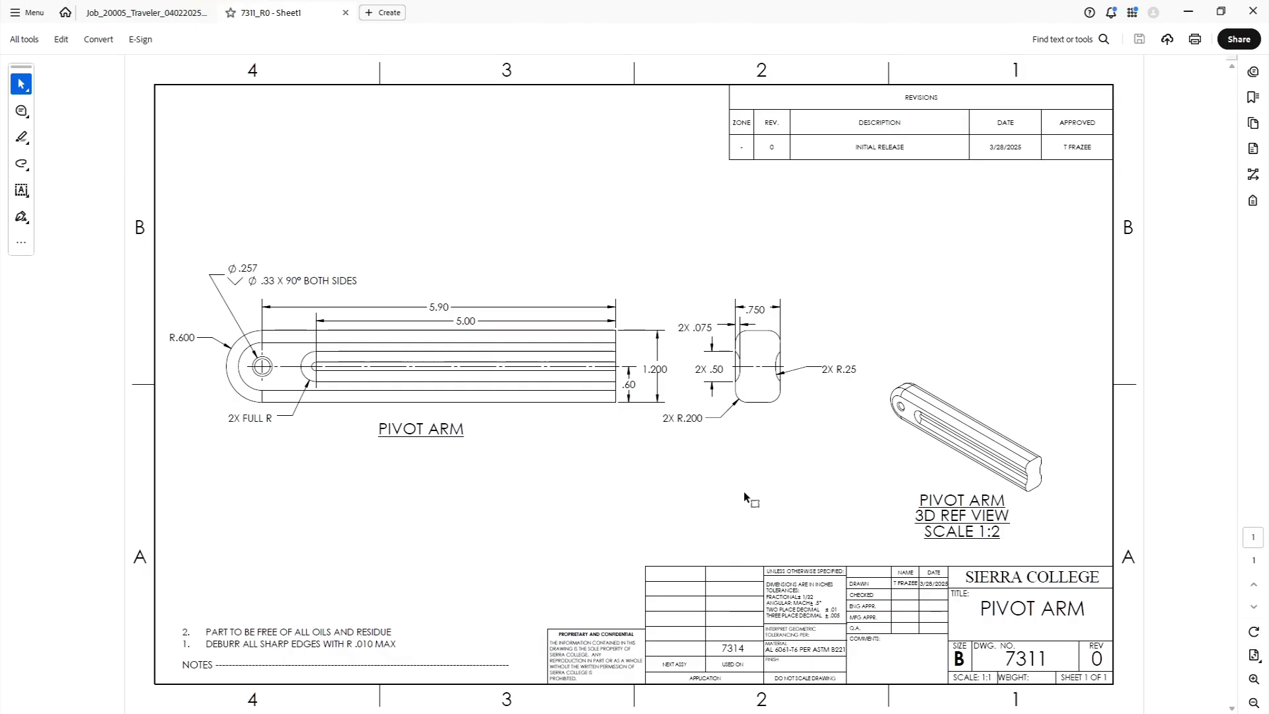
left_click(190, 20)
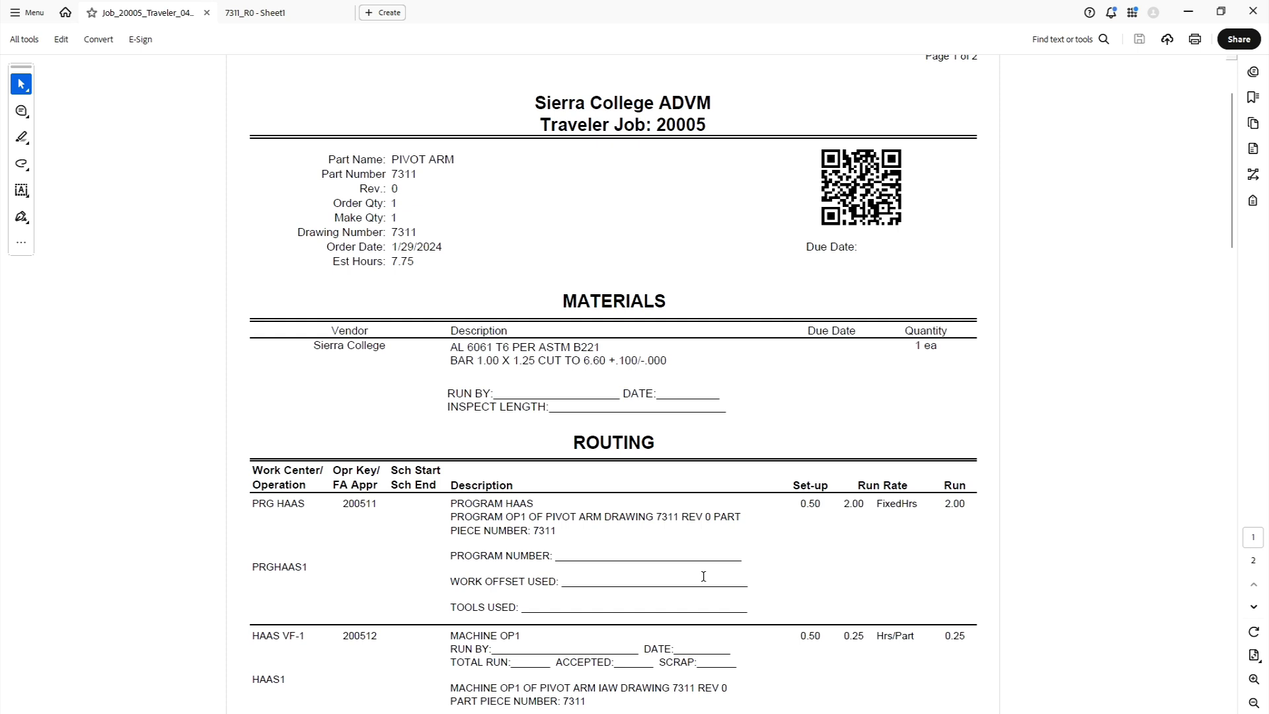
scroll(686, 585, "down", 6)
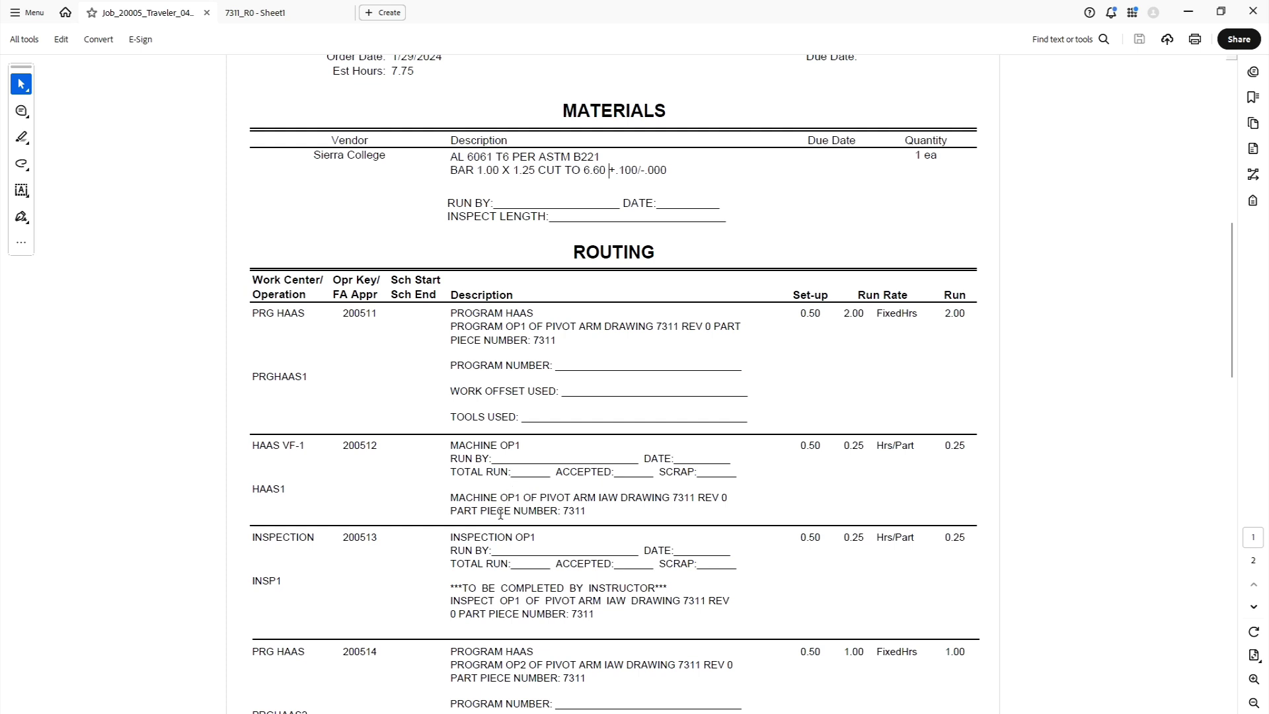
scroll(507, 514, "up", 7)
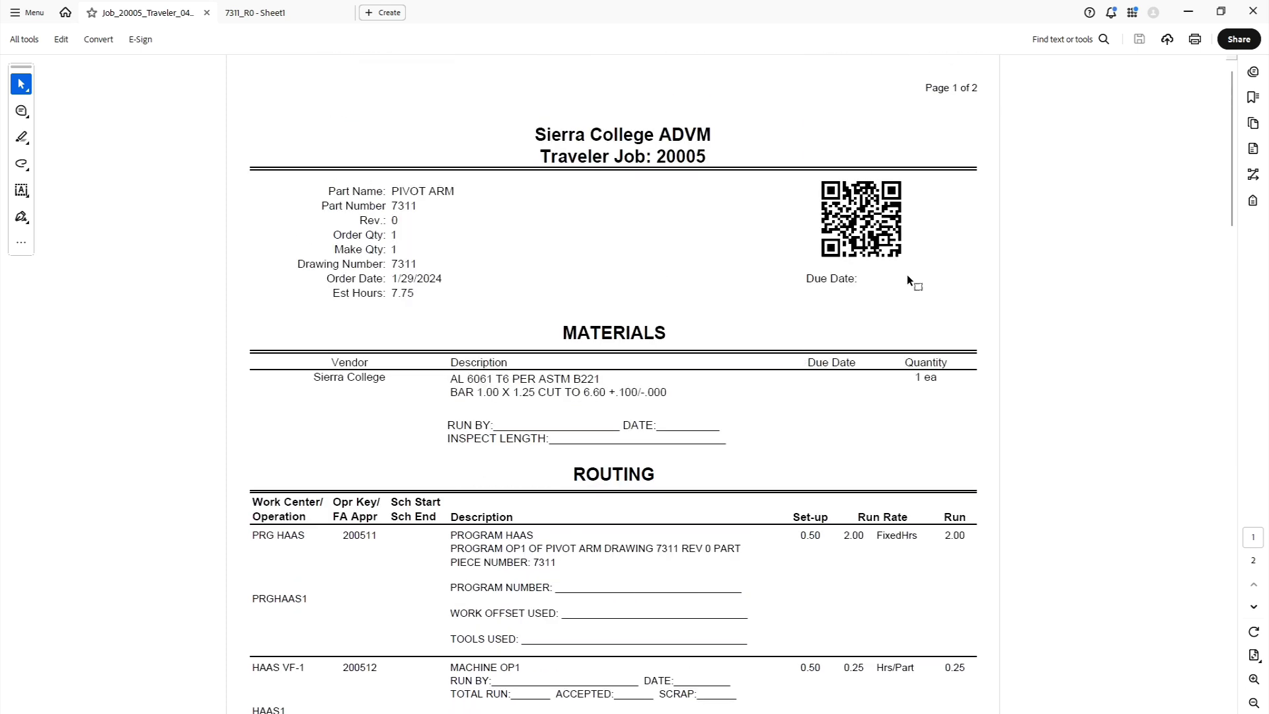
key("ctrl+Tab")
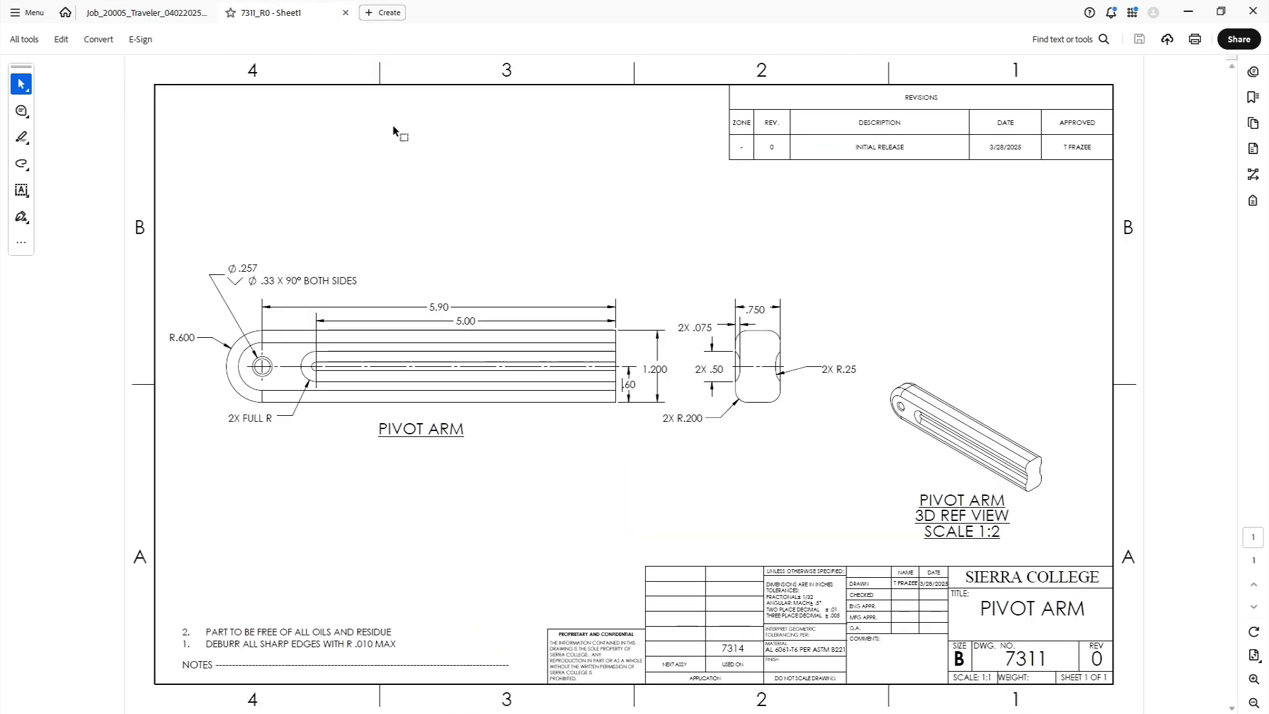
left_click(1188, 12)
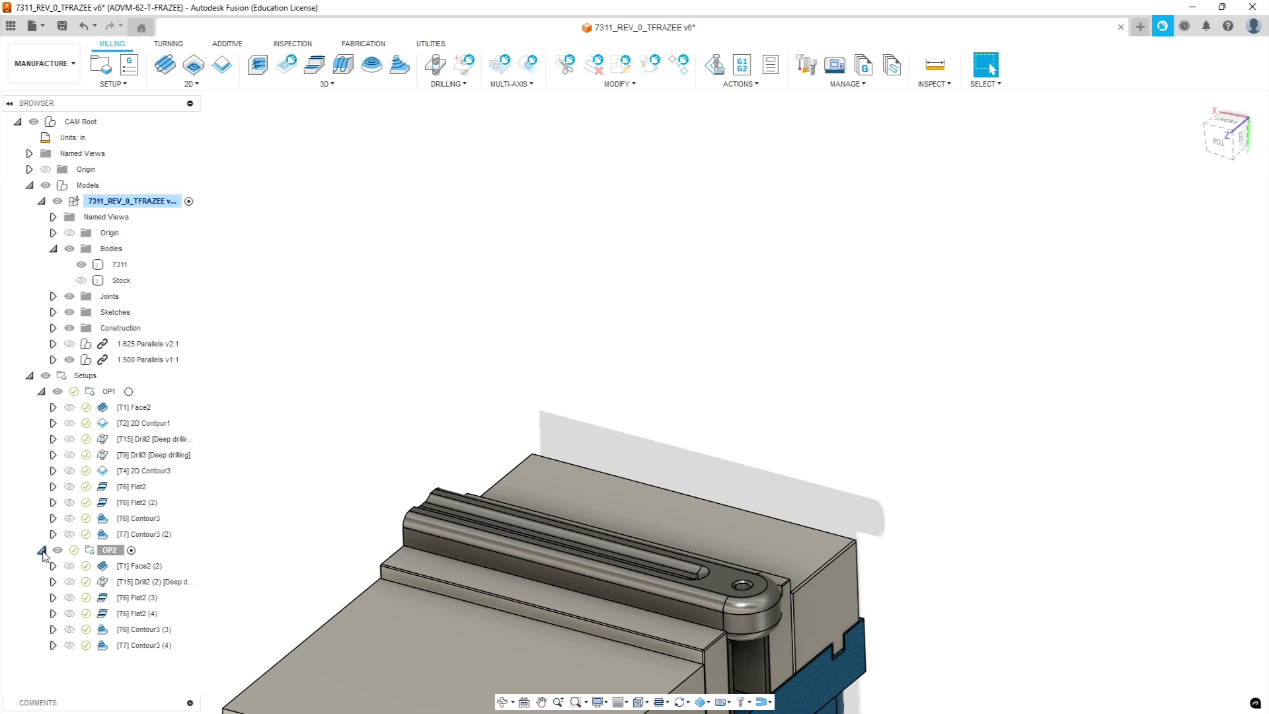
Collapse the OP2 and OP1 setups in the browser and check the OP1 setup's message log
left_click(41, 550)
left_click(42, 391)
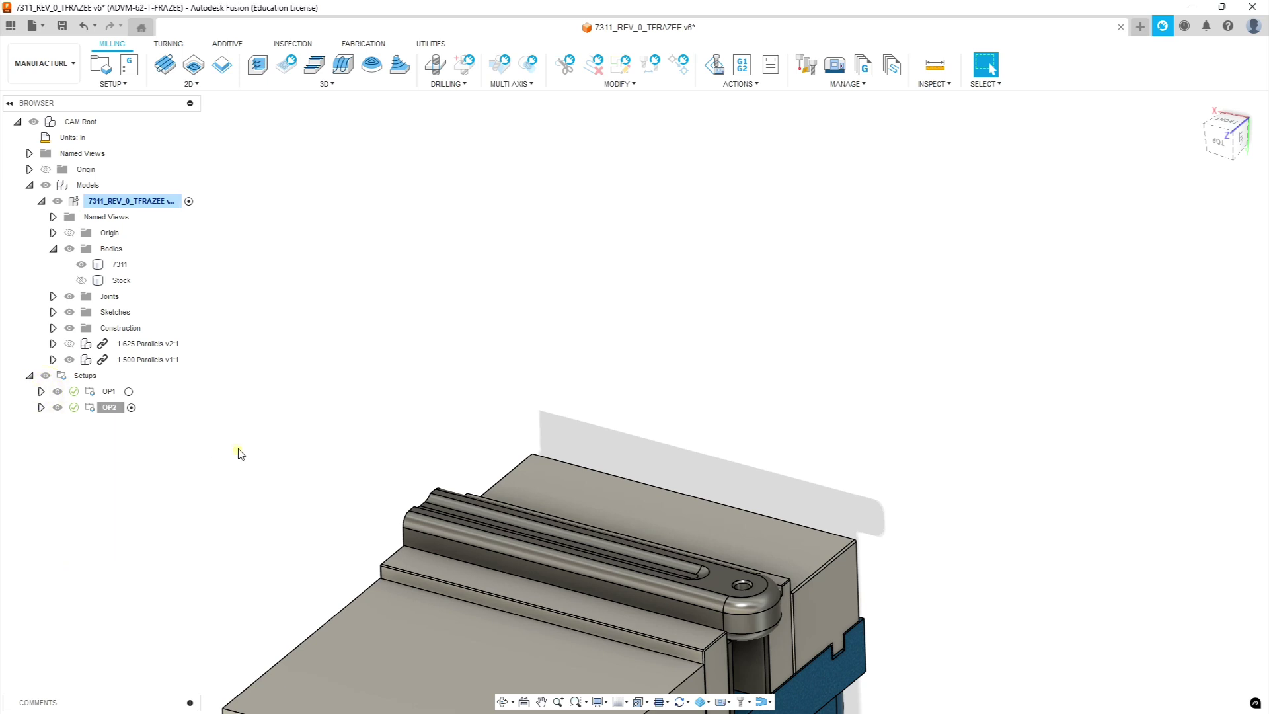
left_click(74, 391)
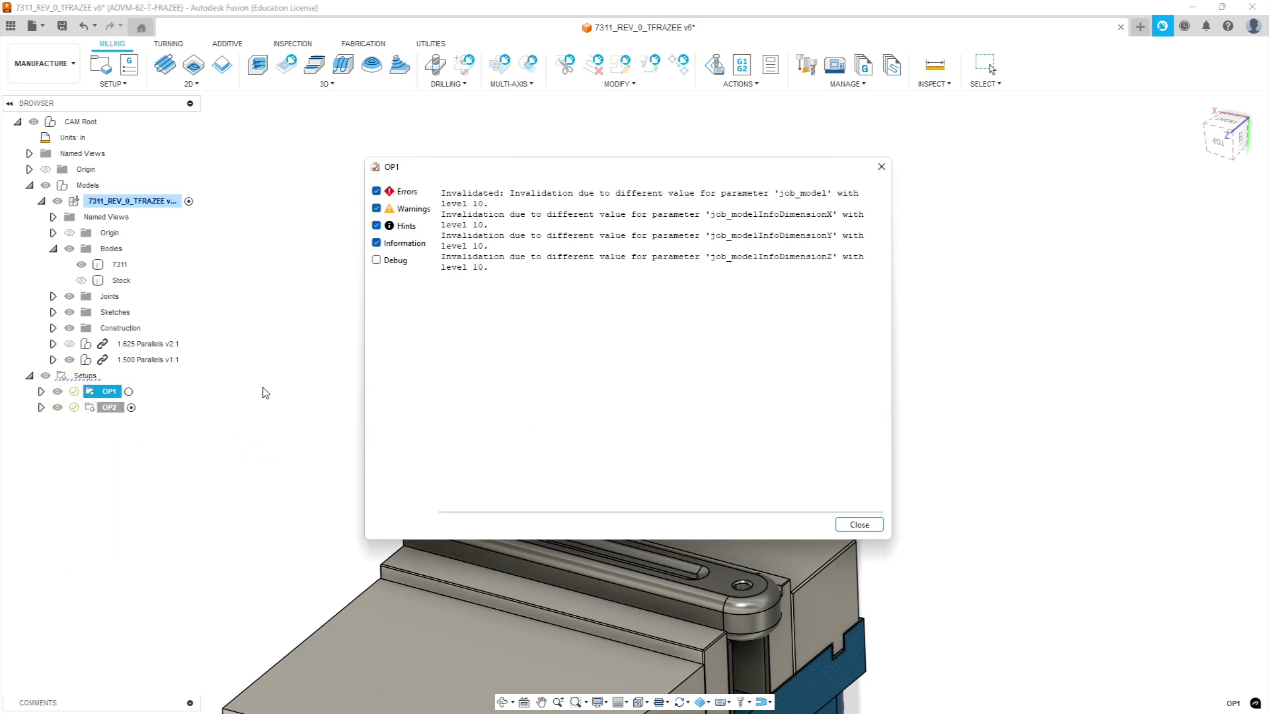
left_click(872, 522)
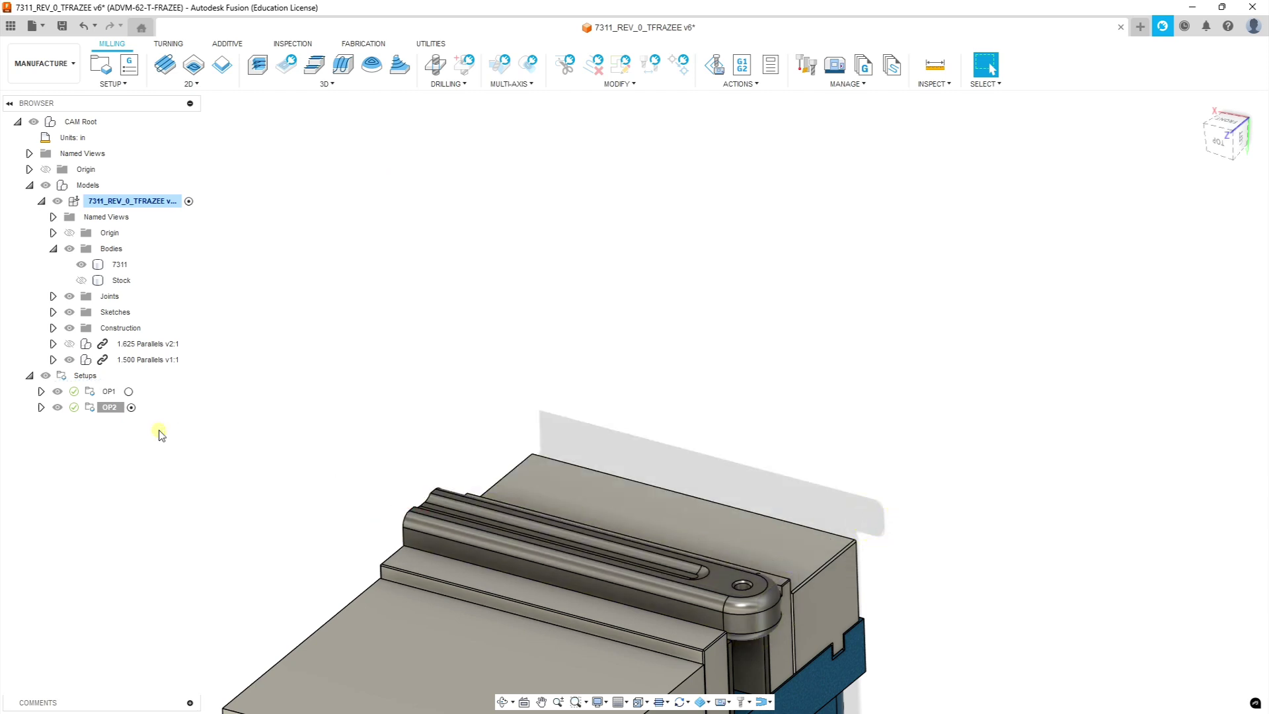
Select the OP1 setup, show the 1.625 Parallels component and hide the 1.500 Parallels component
left_click(109, 392)
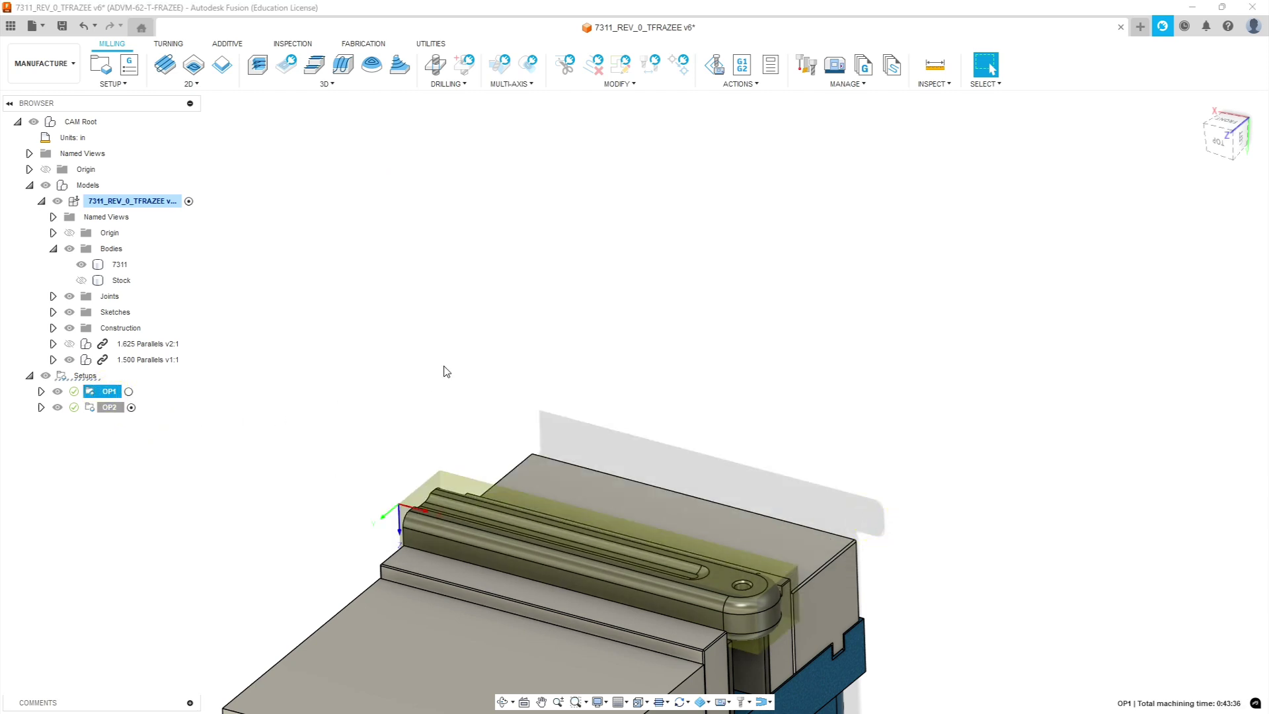
left_click(69, 345)
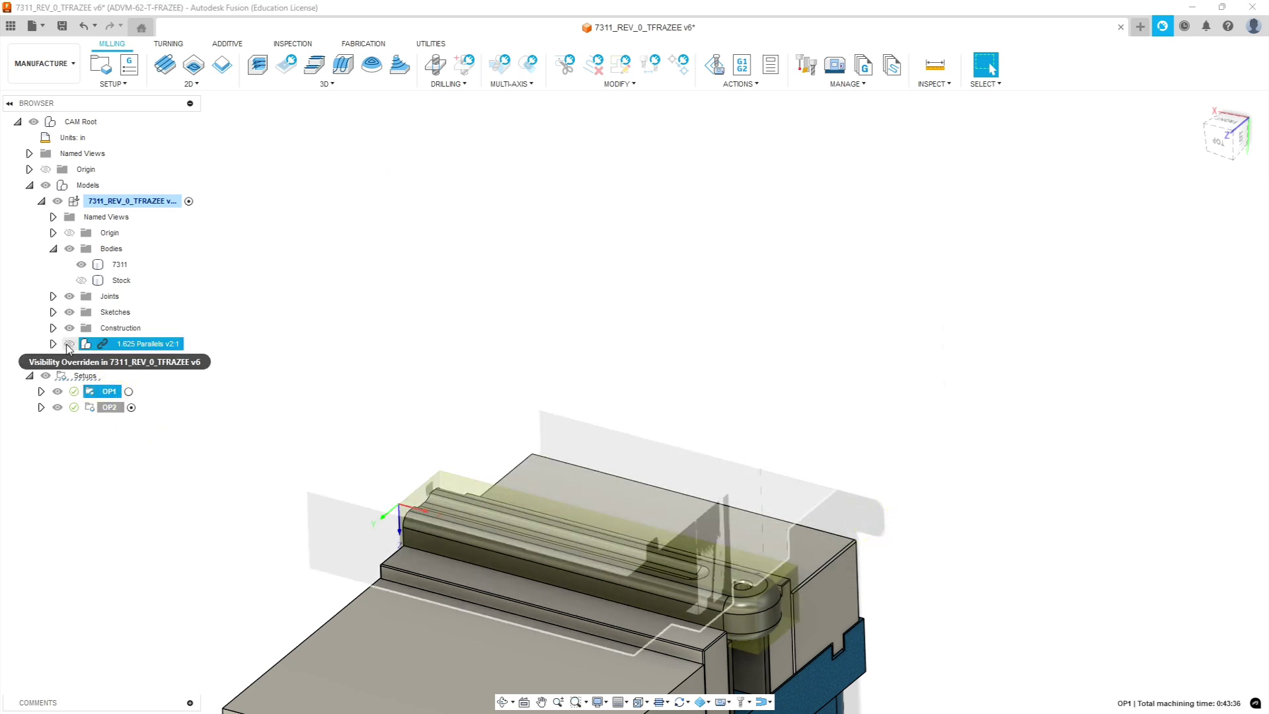
left_click(69, 344)
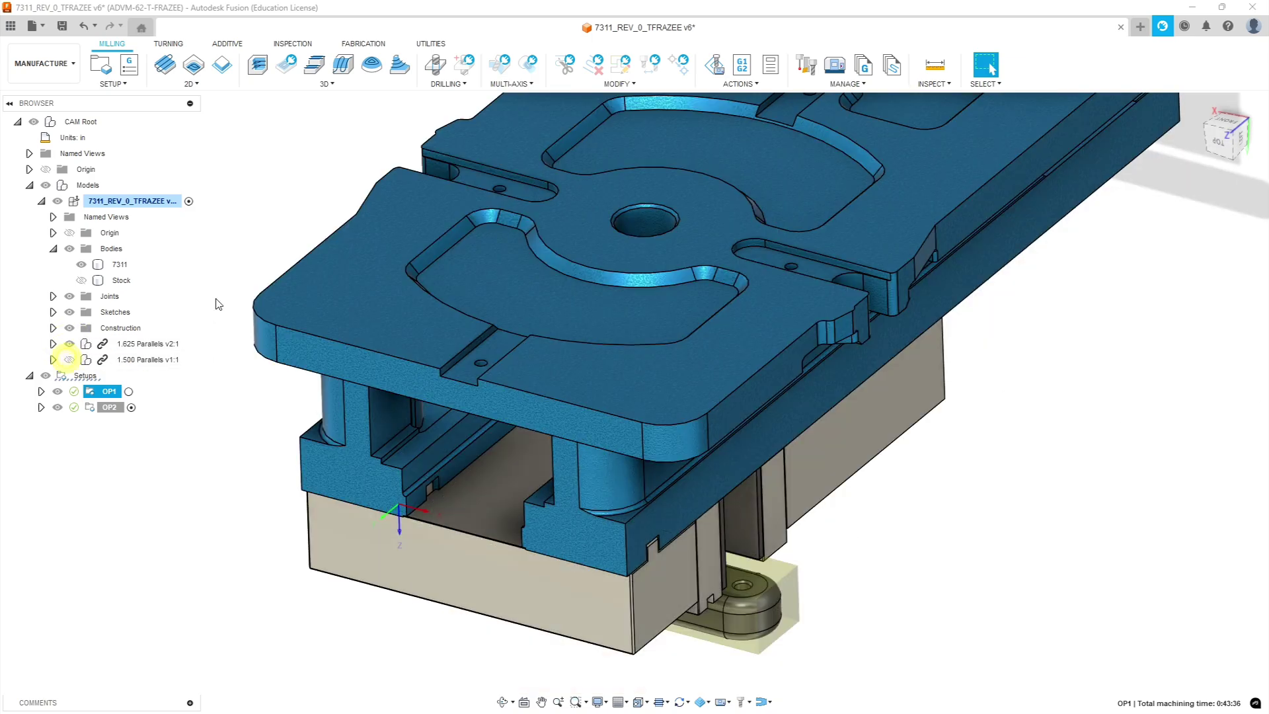
Examine the OP1 arrangement of the part, stock, work origin and parallels in the vise
middle_click_drag(284, 456, 54, 279, "shift")
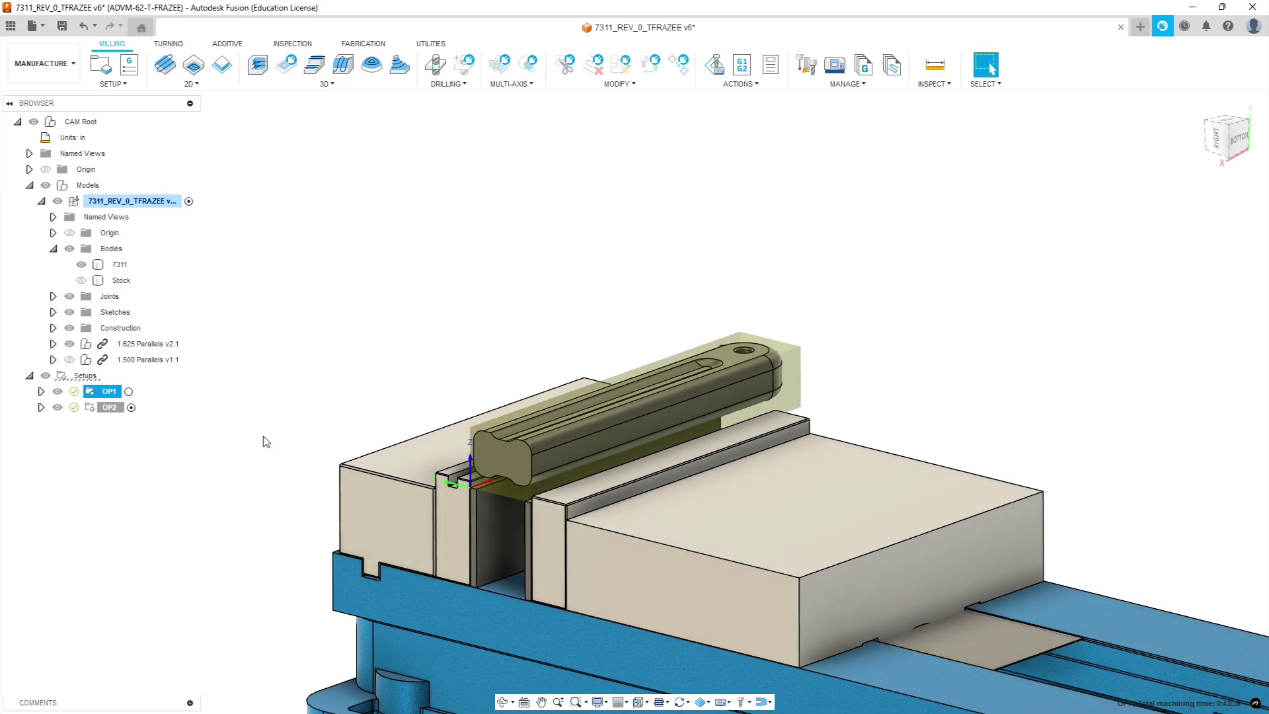
scroll(449, 512, "down", 2)
scroll(534, 617, "up", 3)
scroll(534, 617, "up", 1)
scroll(523, 403, "up", 1)
mouse_move(554, 401)
middle_mouse_down("shift")
mouse_move(556, 433)
mouse_move(555, 423)
middle_mouse_up("shift")
scroll(555, 423, "down", 2)
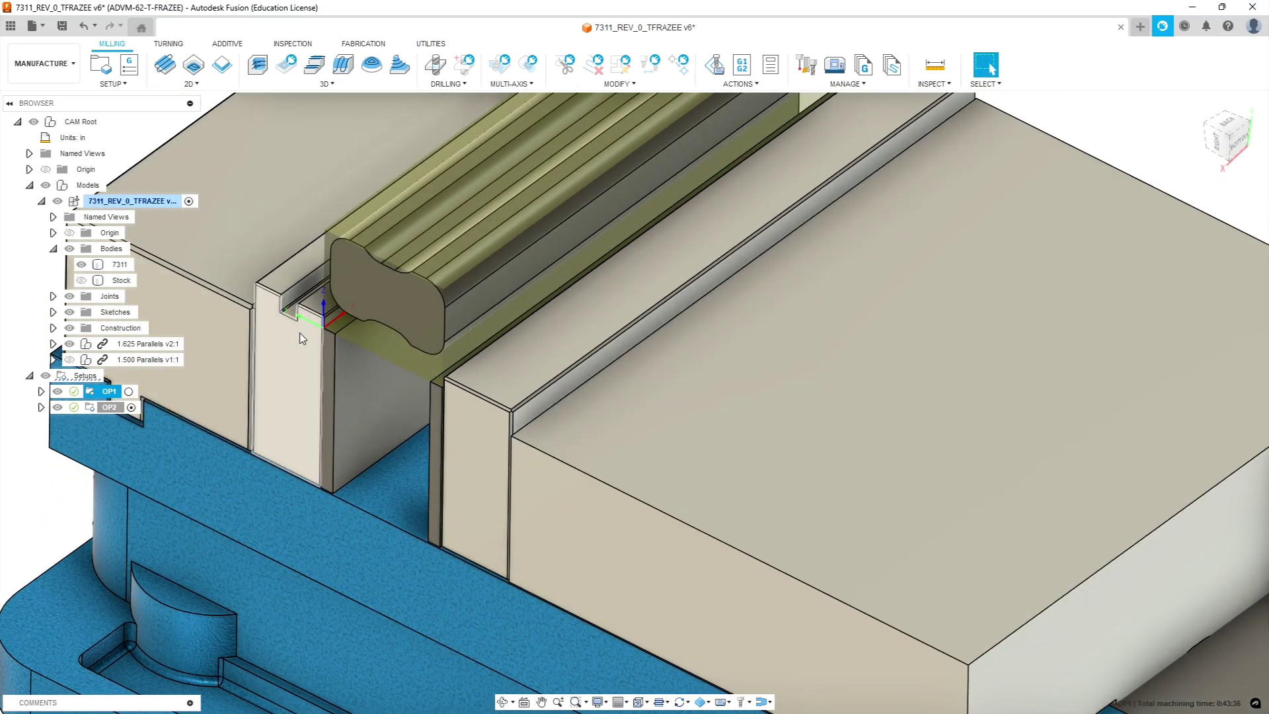
scroll(317, 357, "down", 4)
scroll(271, 274, "up", 4)
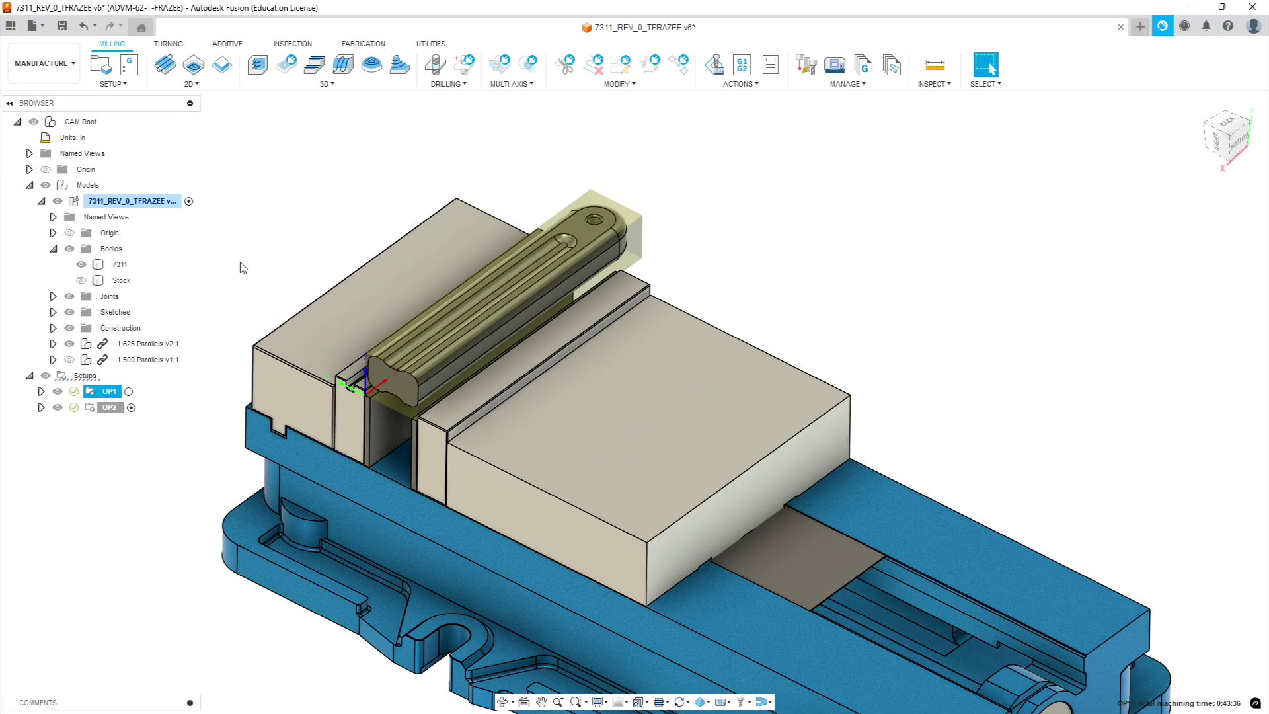
Frame the part in the vise and generate the OP1 setup sheet into the Desktop folder
scroll(522, 310, "down", 3)
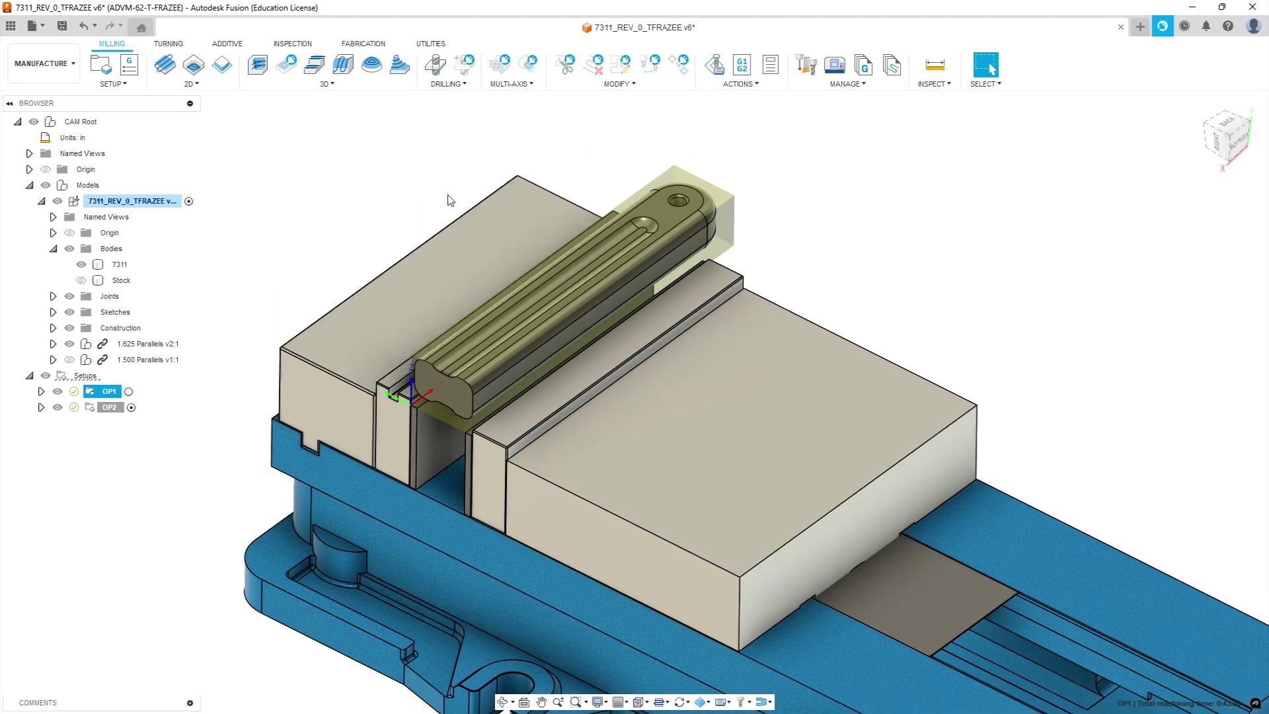
scroll(456, 195, "up", 4)
scroll(600, 306, "up", 2)
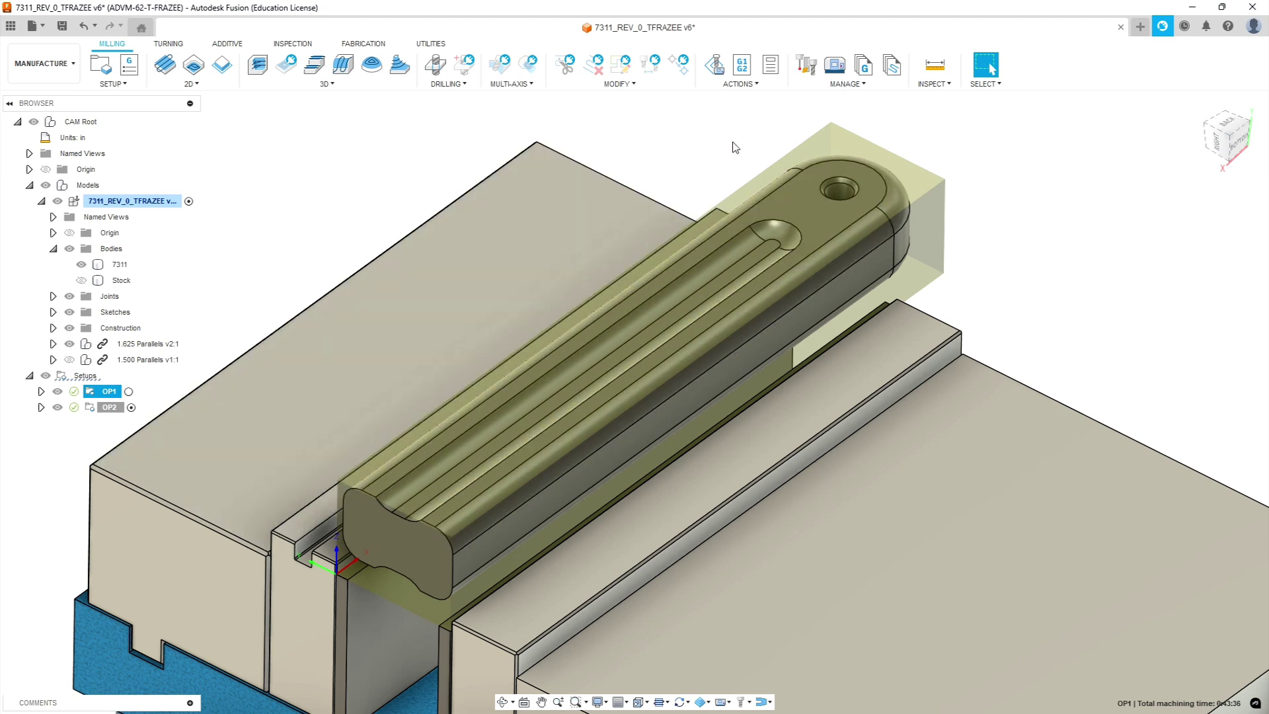
left_click(772, 74)
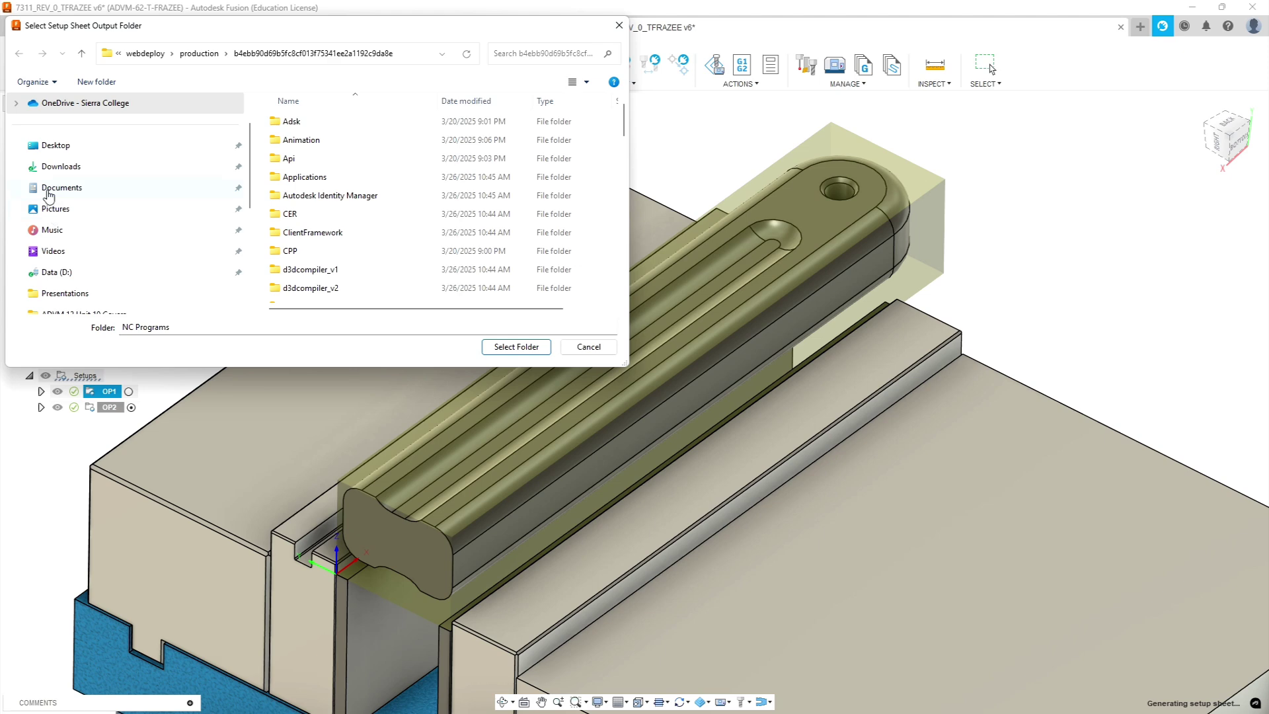
left_click(50, 147)
left_click(516, 347)
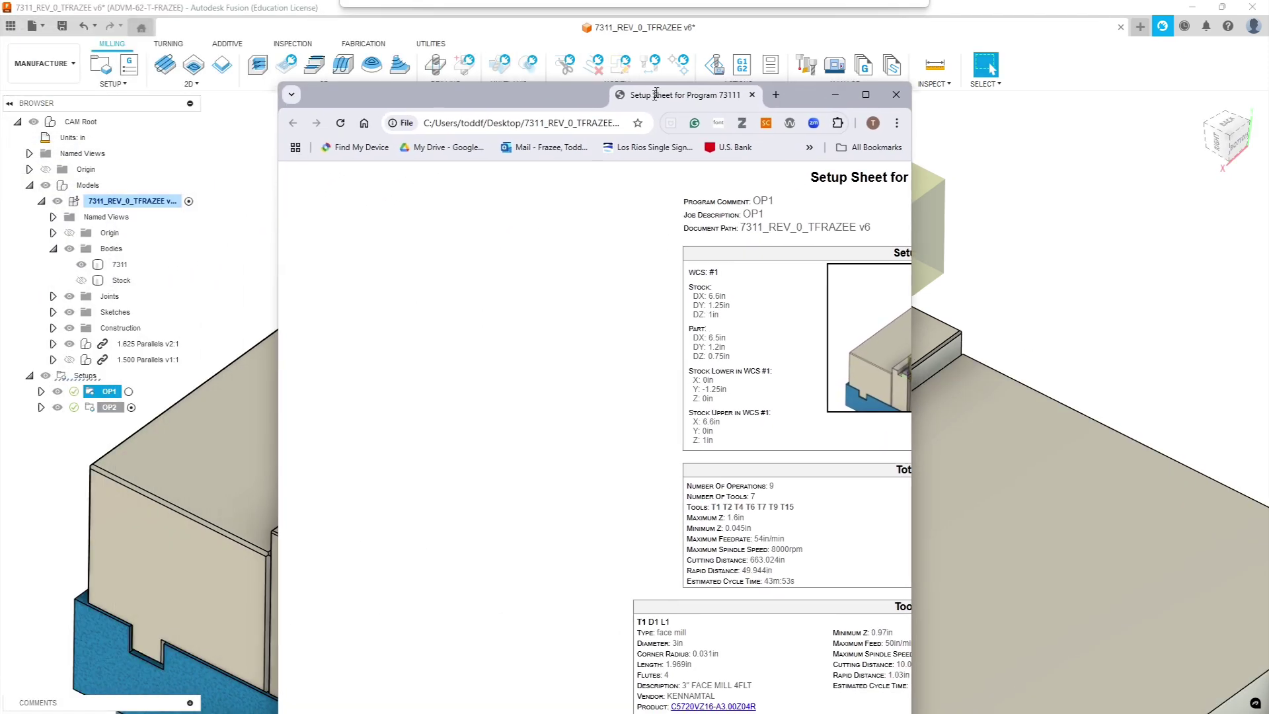
Review the OP1 setup sheet's program number, stock and part sizes, minimum Z, tool list and operations
scroll(729, 247, "down", 3)
scroll(740, 198, "up", 3)
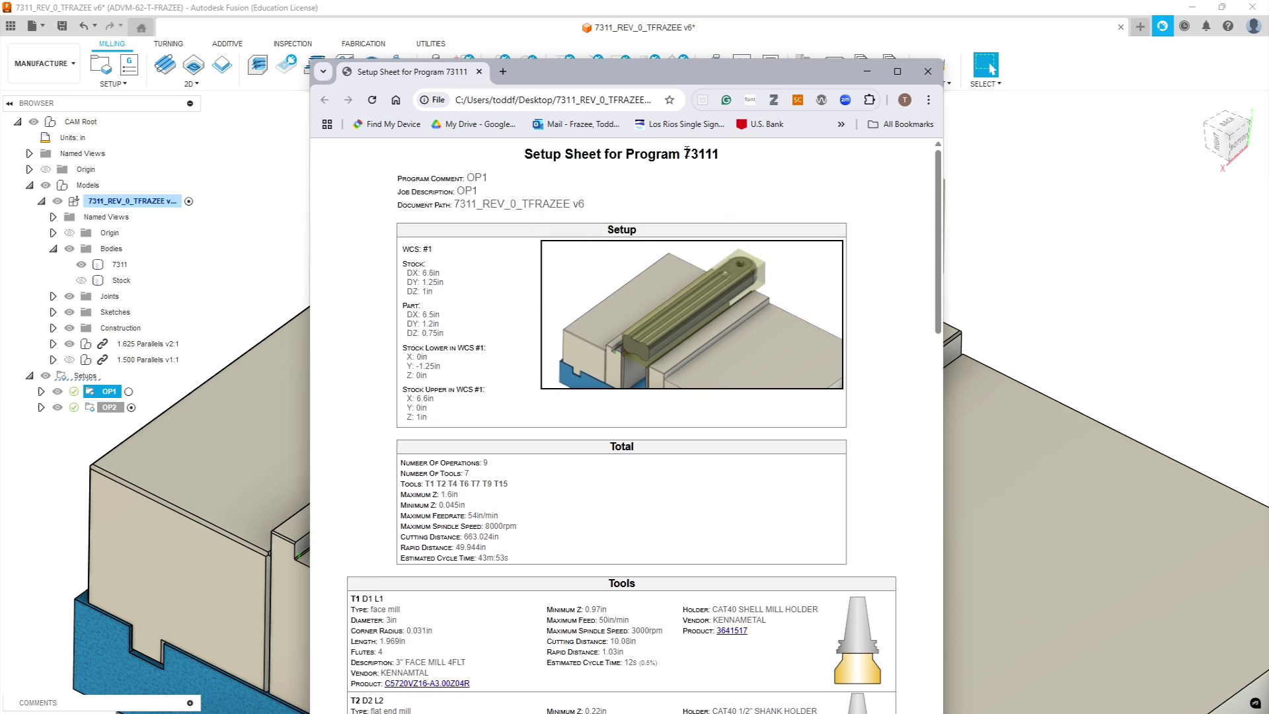
left_click_drag(685, 152, 713, 149)
left_click(501, 290)
scroll(458, 494, "down", 3)
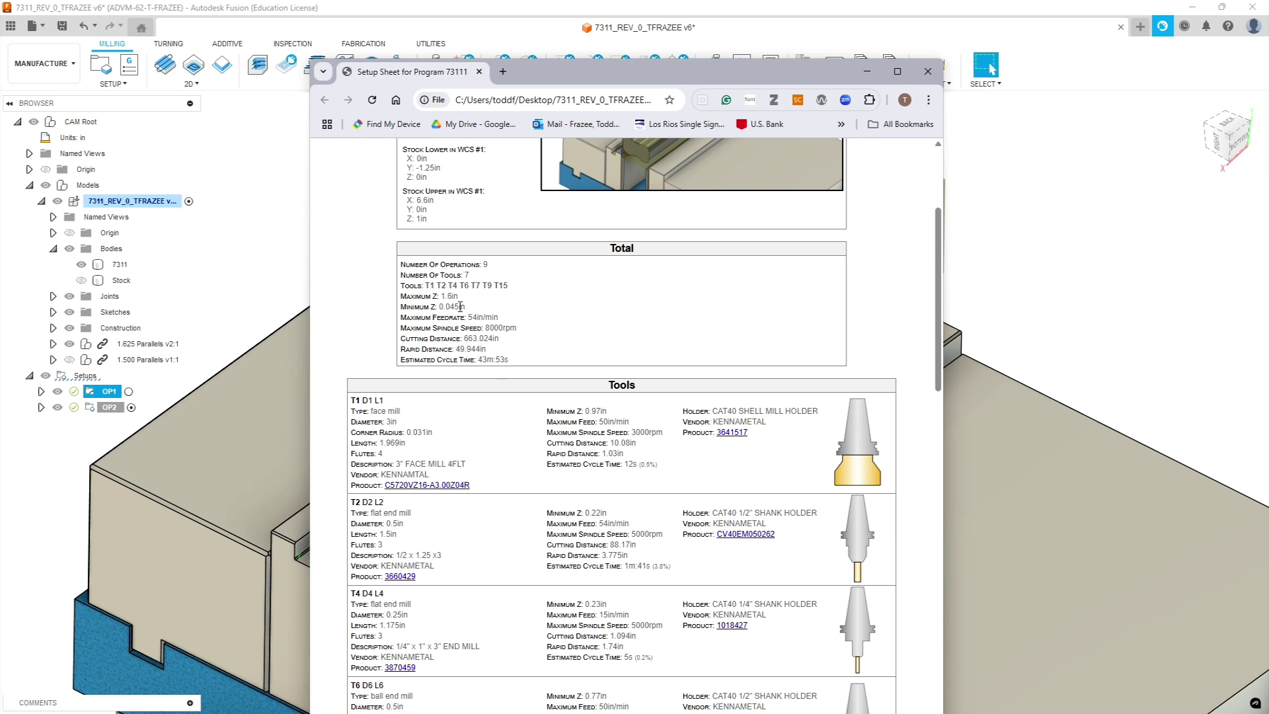
left_click_drag(466, 306, 430, 308)
scroll(634, 339, "down", 4)
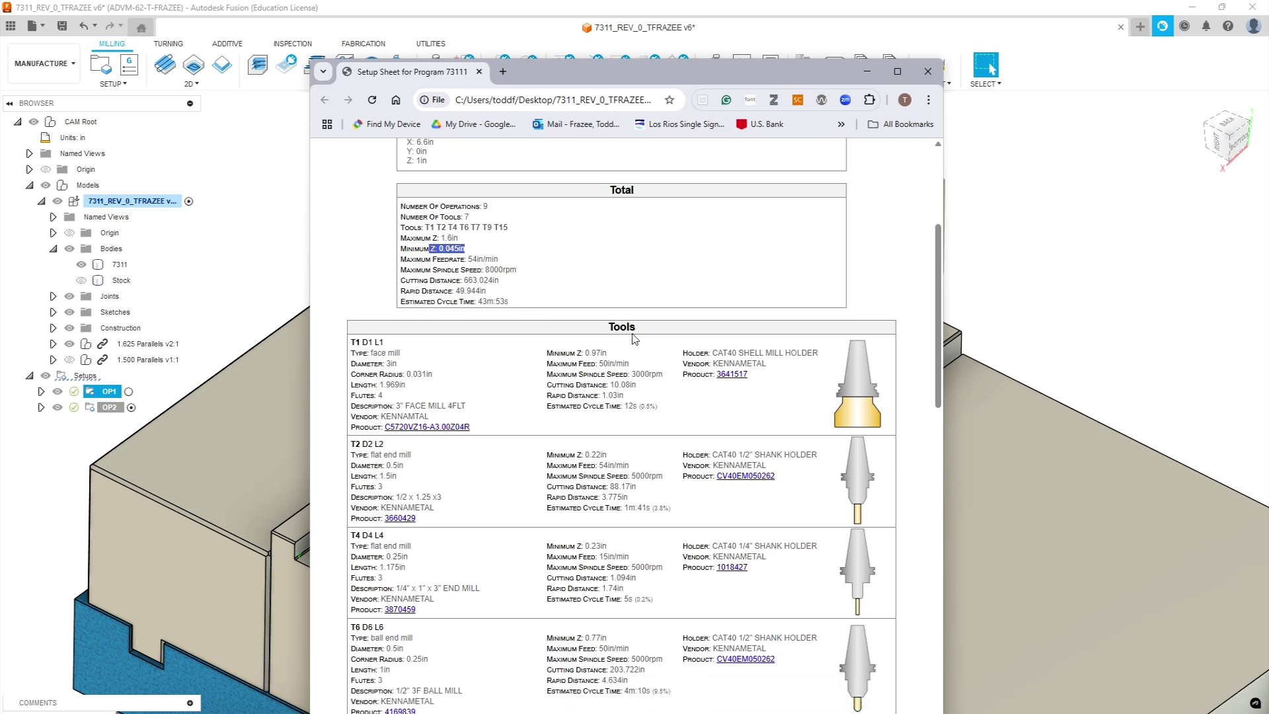
scroll(624, 289, "down", 2)
scroll(624, 289, "down", 10)
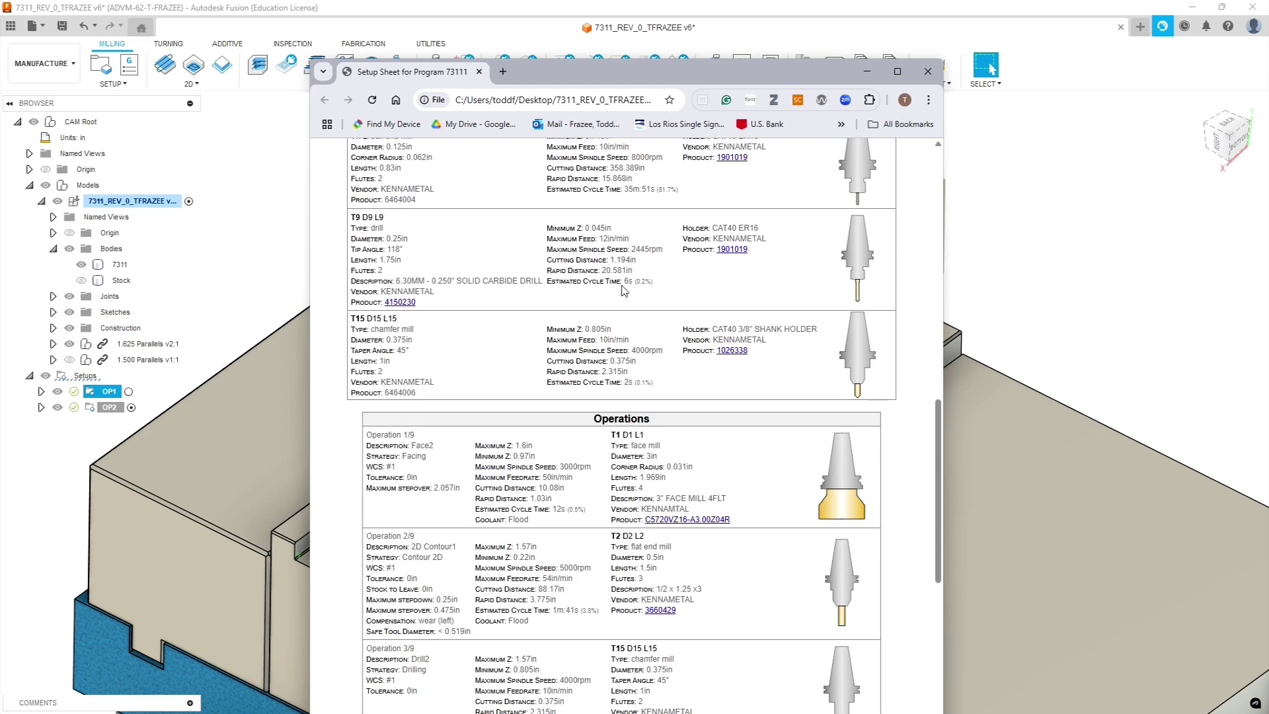
scroll(622, 291, "up", 6)
scroll(623, 291, "up", 12)
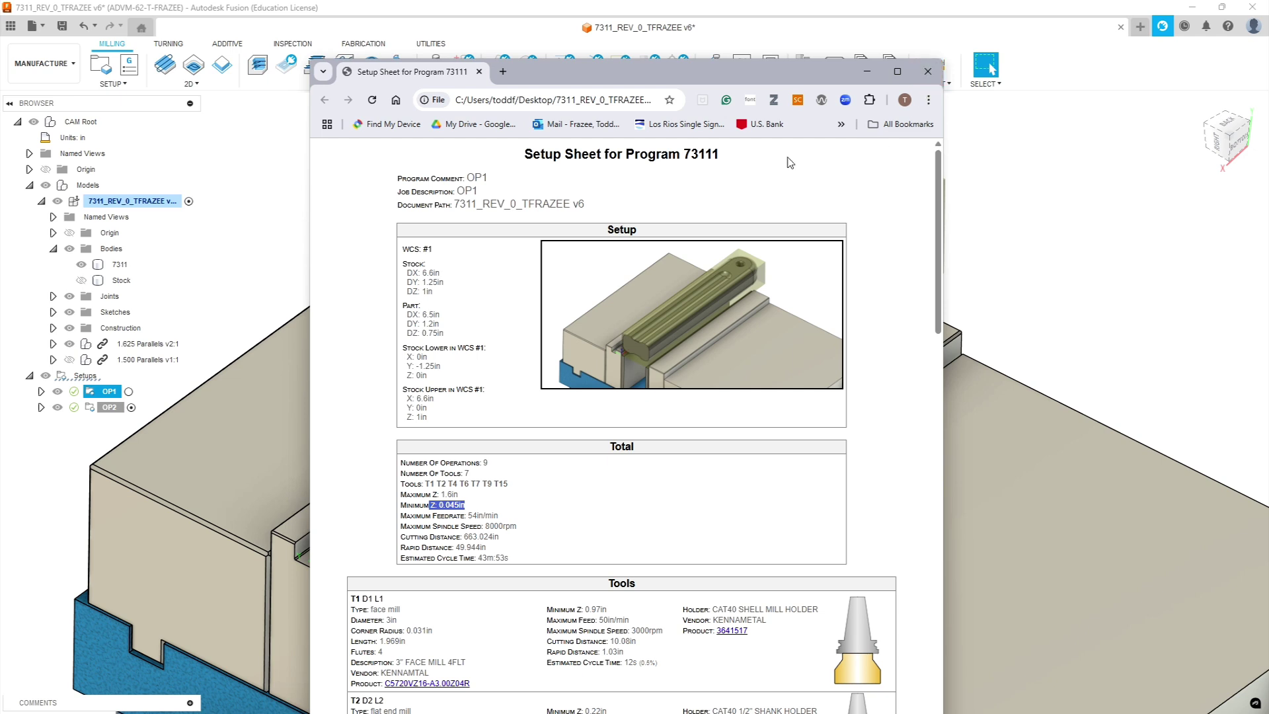
Open the print preview of the OP1 setup sheet and return to Fusion
right_click(757, 165)
left_click(800, 265)
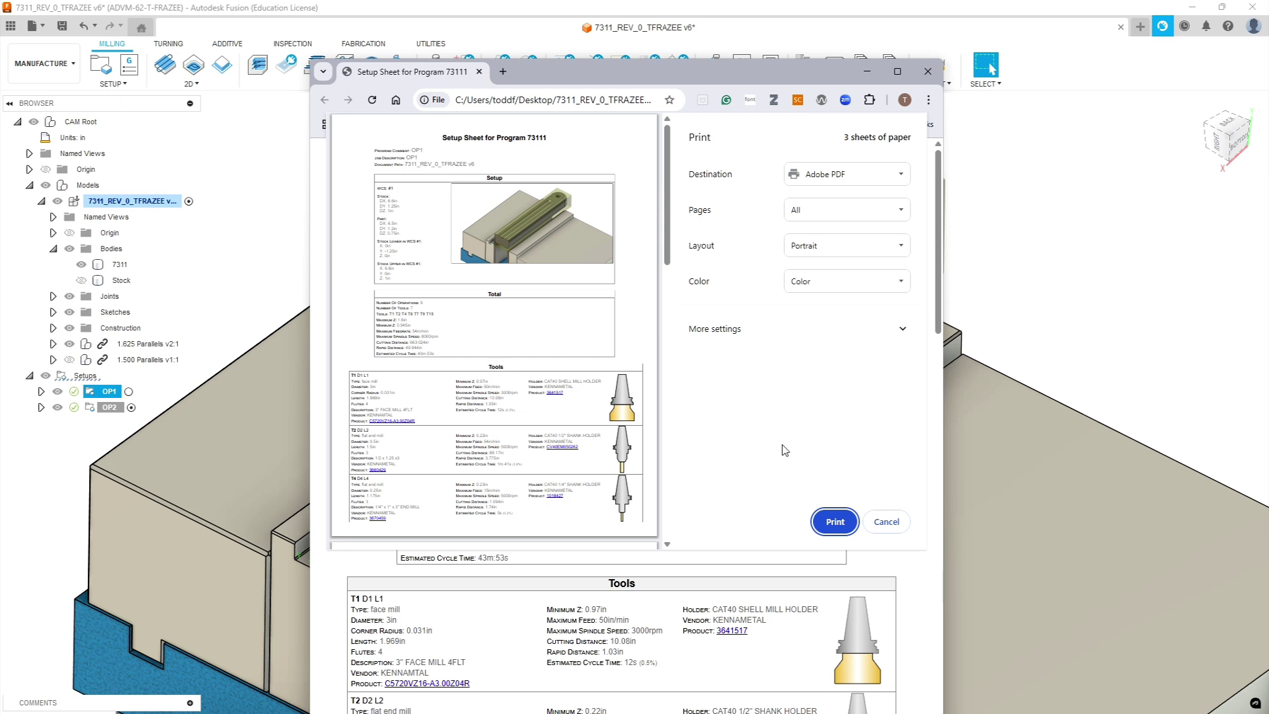
left_click(1056, 569)
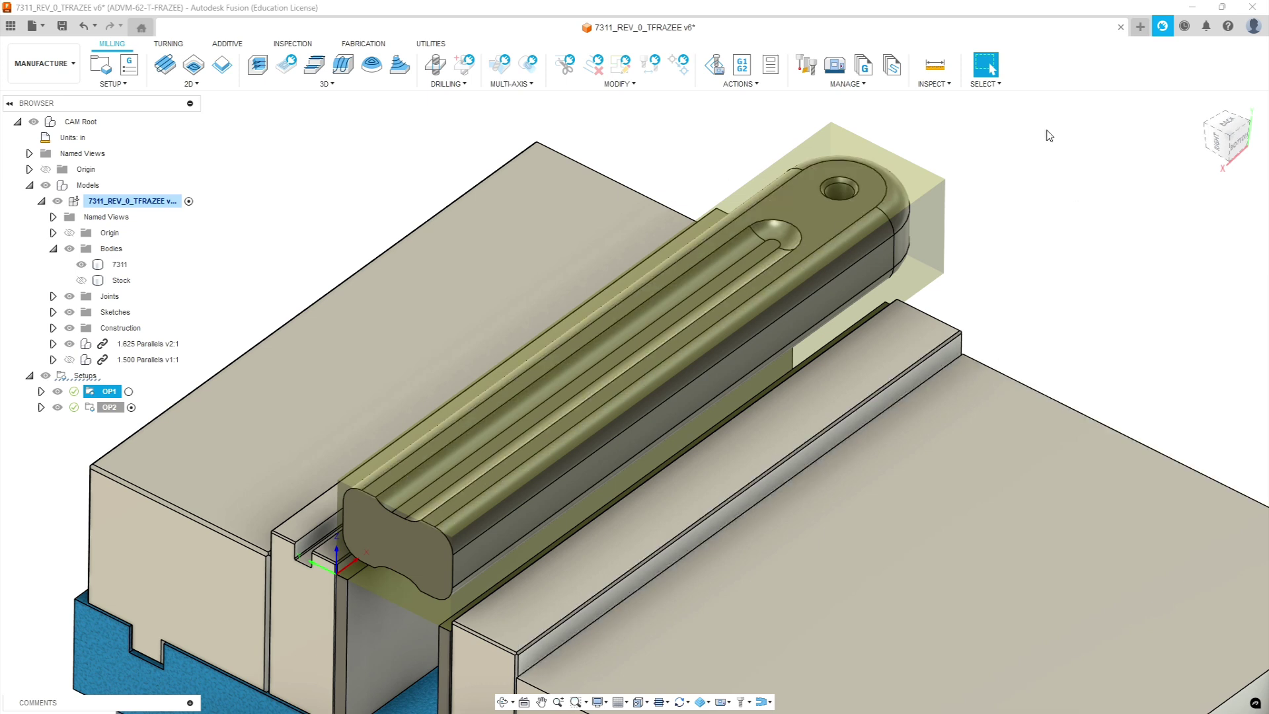
Check the Configuration post properties and post OP1 as program 73111 with the HAAS Next Generation post
left_click(741, 64)
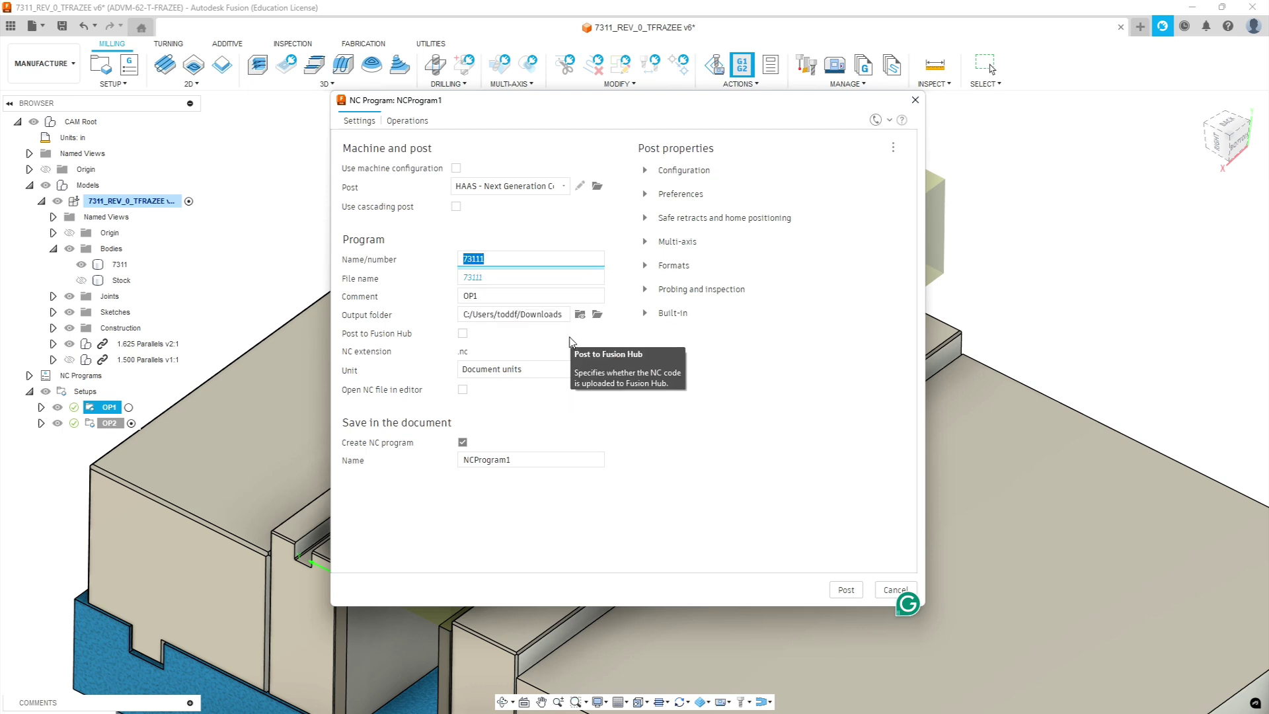
left_click(683, 170)
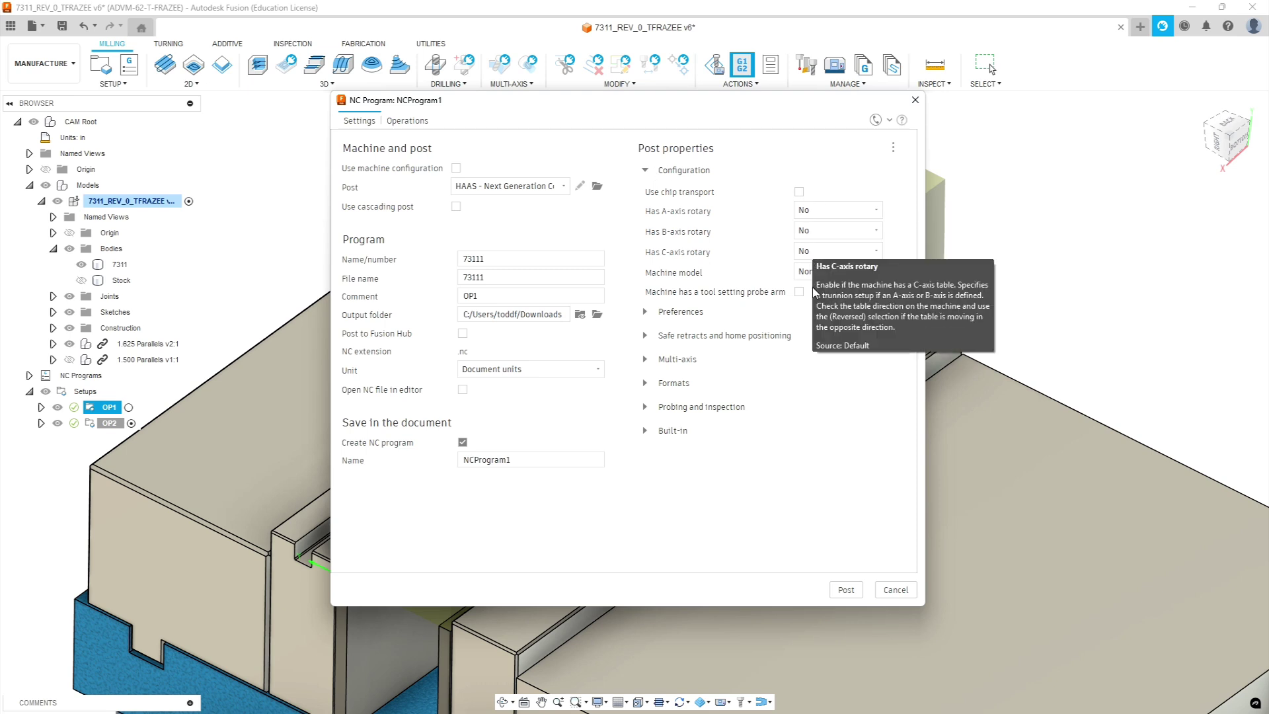
left_click(645, 170)
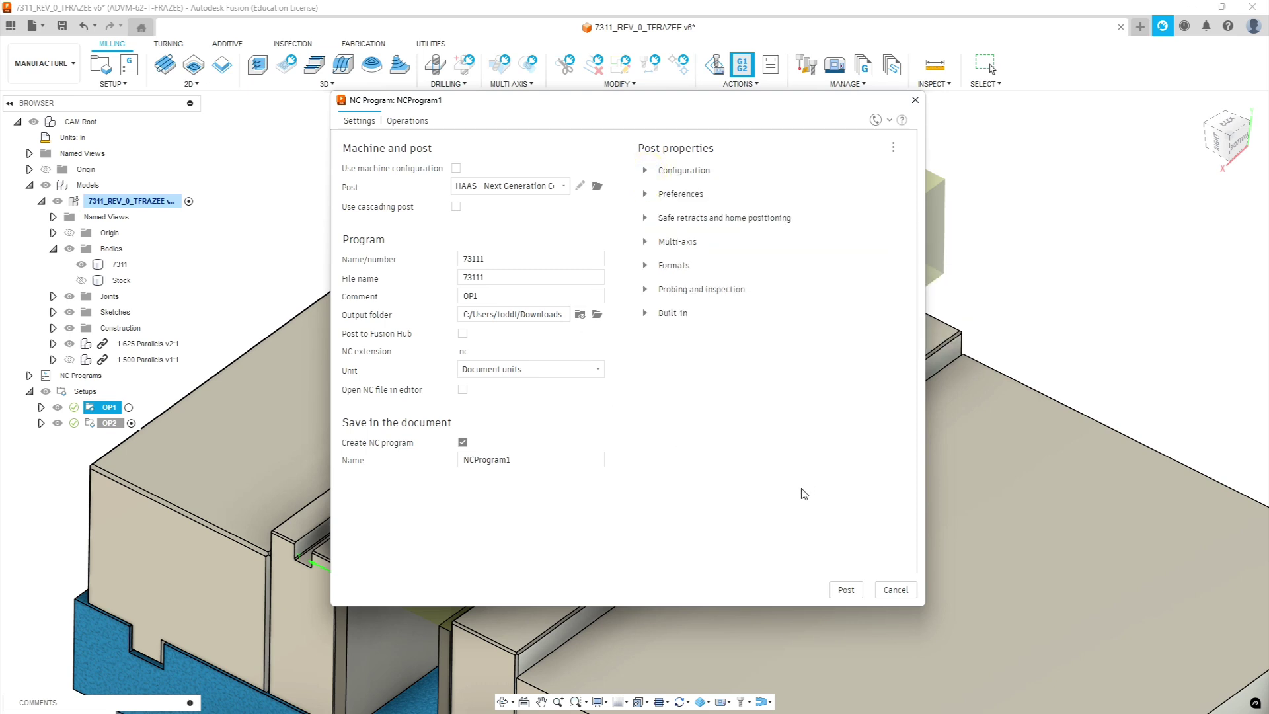
left_click(847, 590)
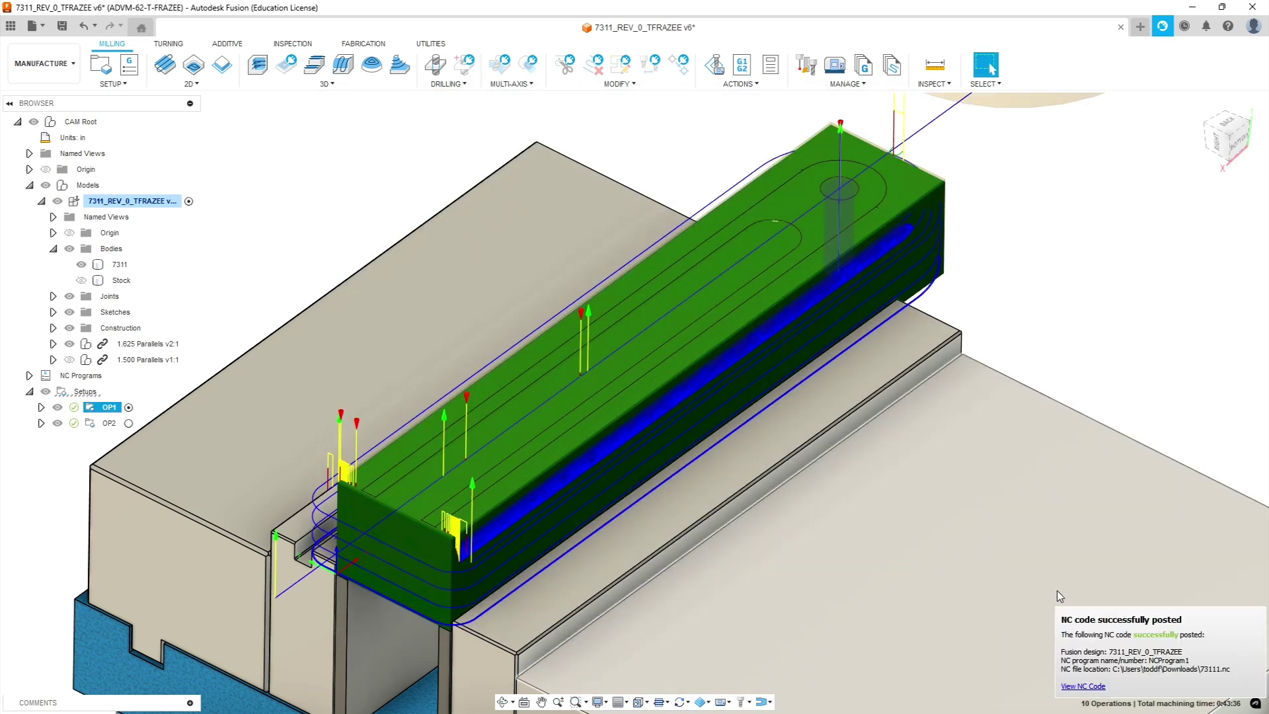
Open the posted 73111.nc code and add the comment line (USE 1.625 PARALLELS) below the tool list
left_click(1082, 688)
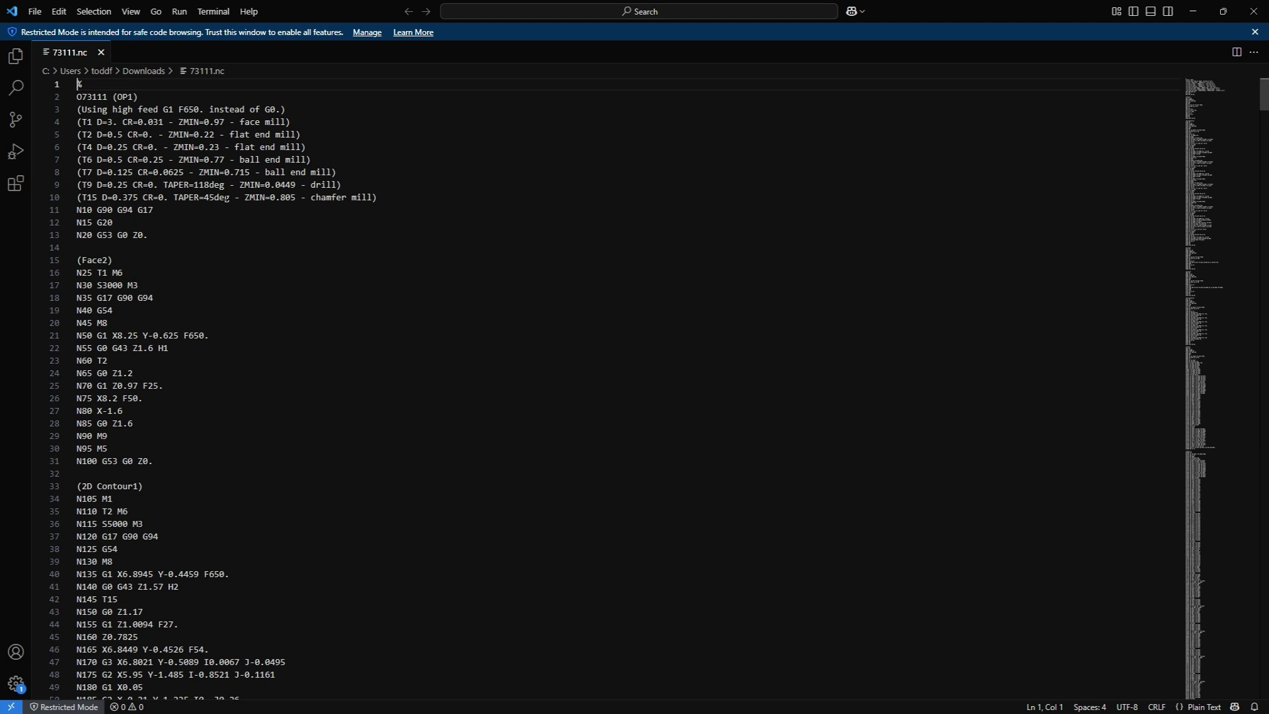
left_click(383, 197)
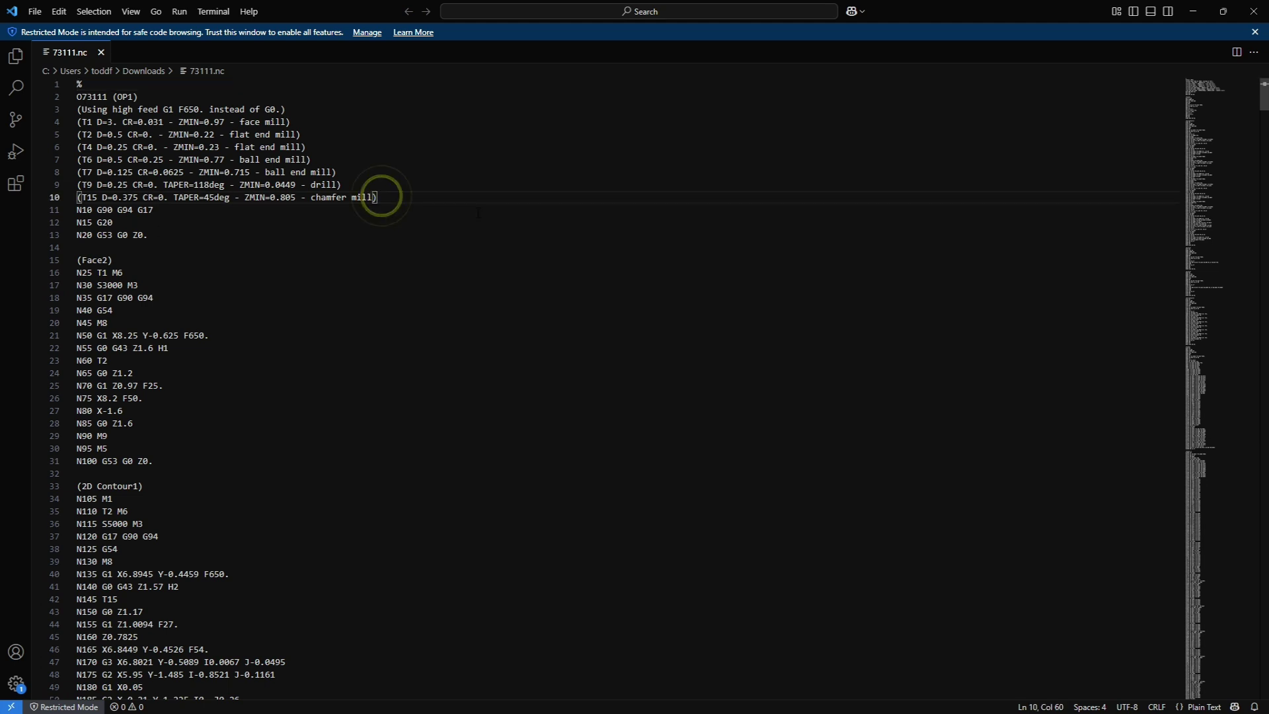
key("Return")
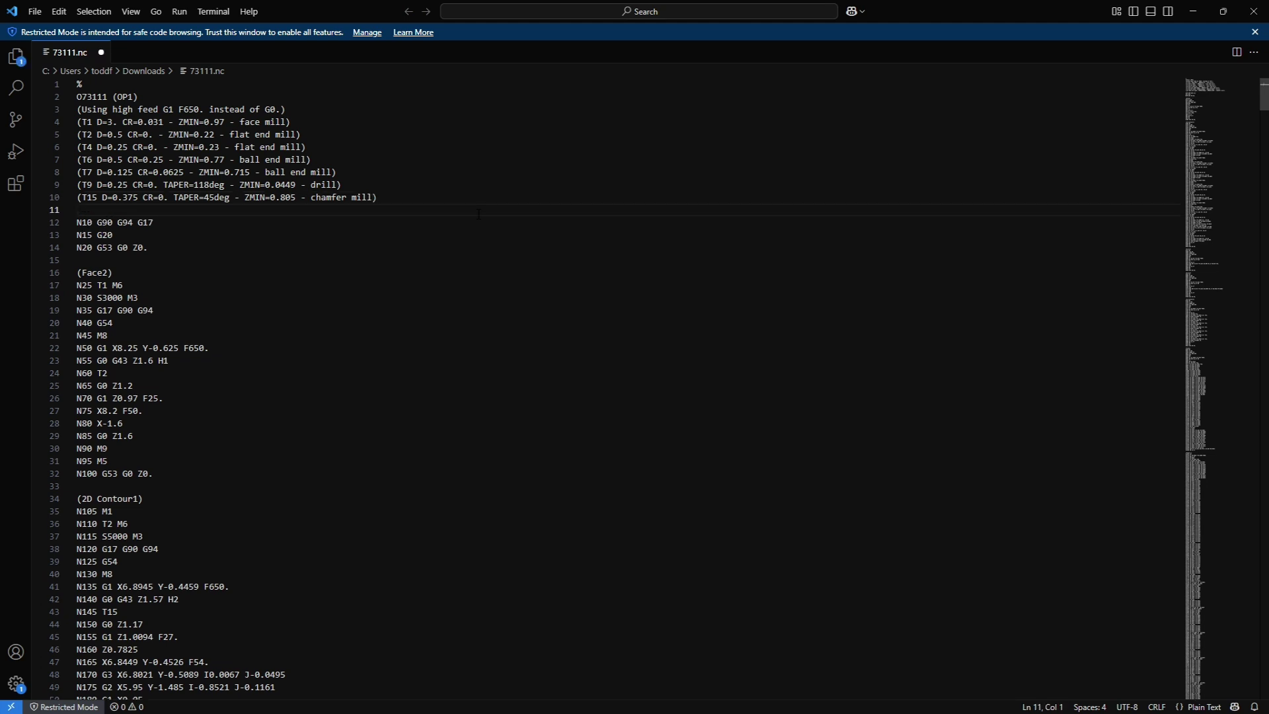
type("(")
type("use")
key("BackSpace")
key("BackSpace")
key("BackSpace")
type("US")
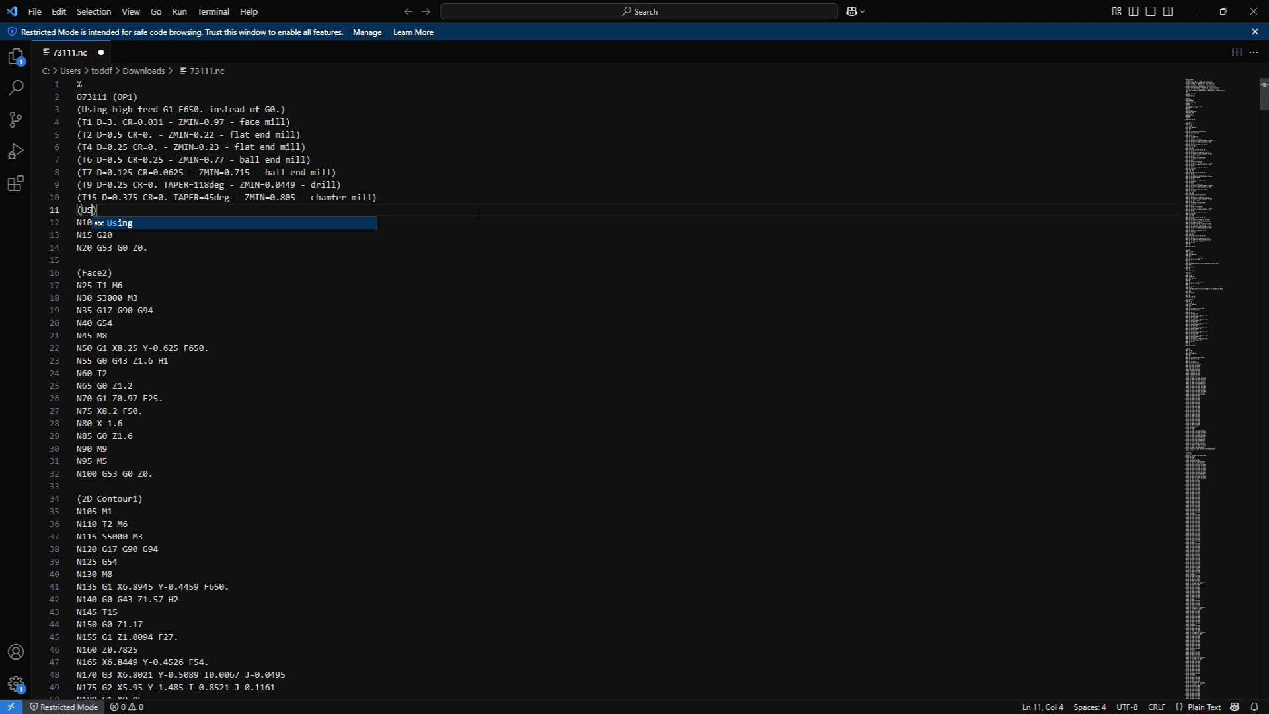
type("E ")
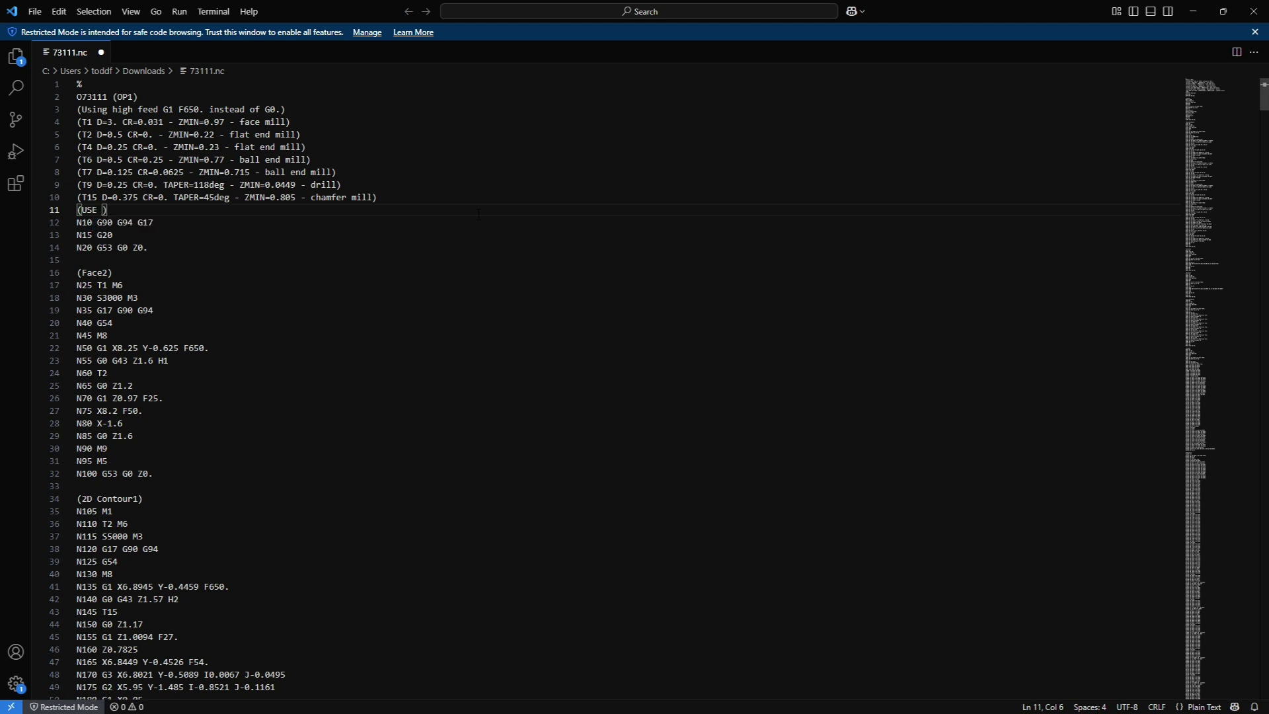
type("1.625 PARAL")
type("LELS")
Insert INCH TALL before PARALLELS in the new comment line
key("Left")
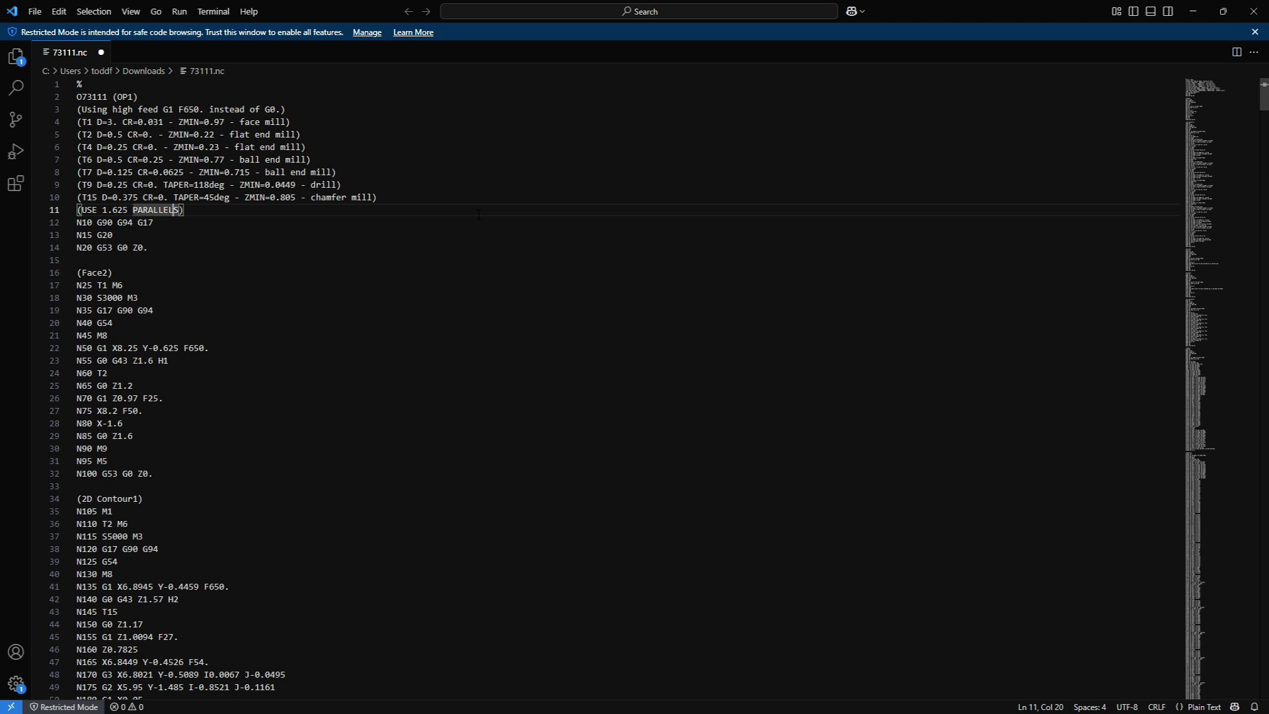
key("Left")
type("INCH TALL")
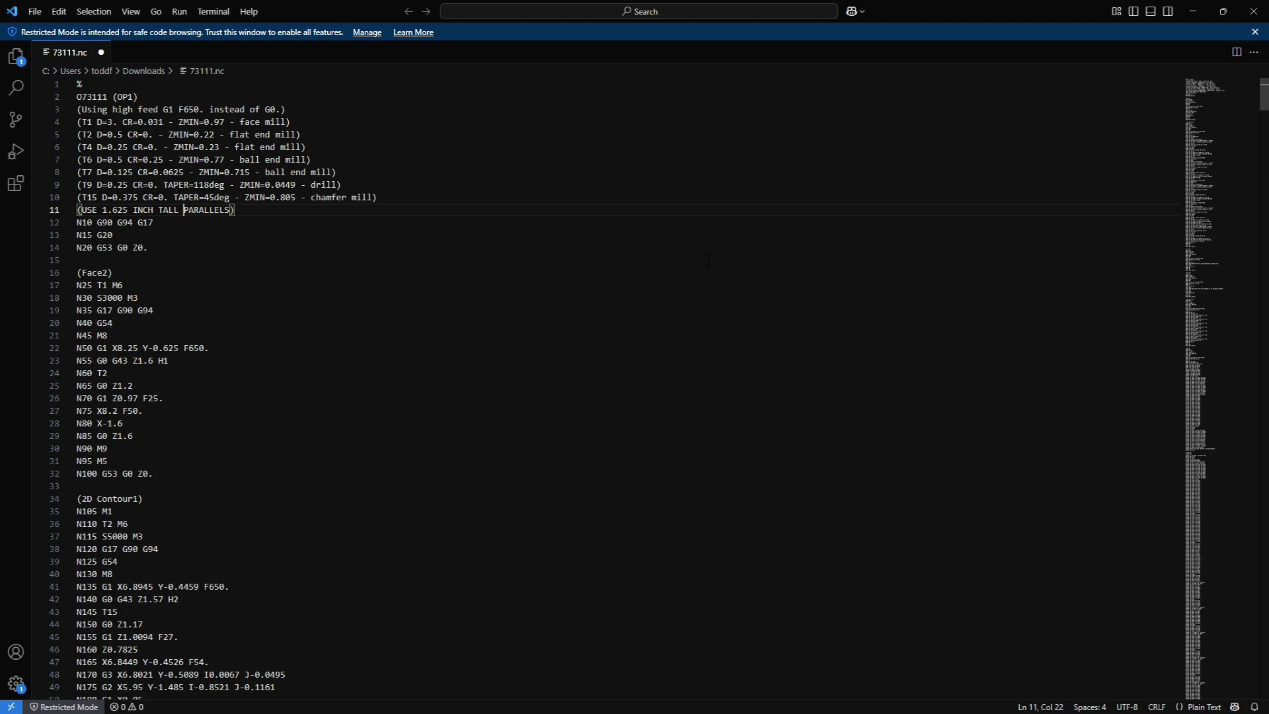
Save the edited 73111.nc file, dismiss the Restricted Mode banner and close the code editor
left_click(985, 223)
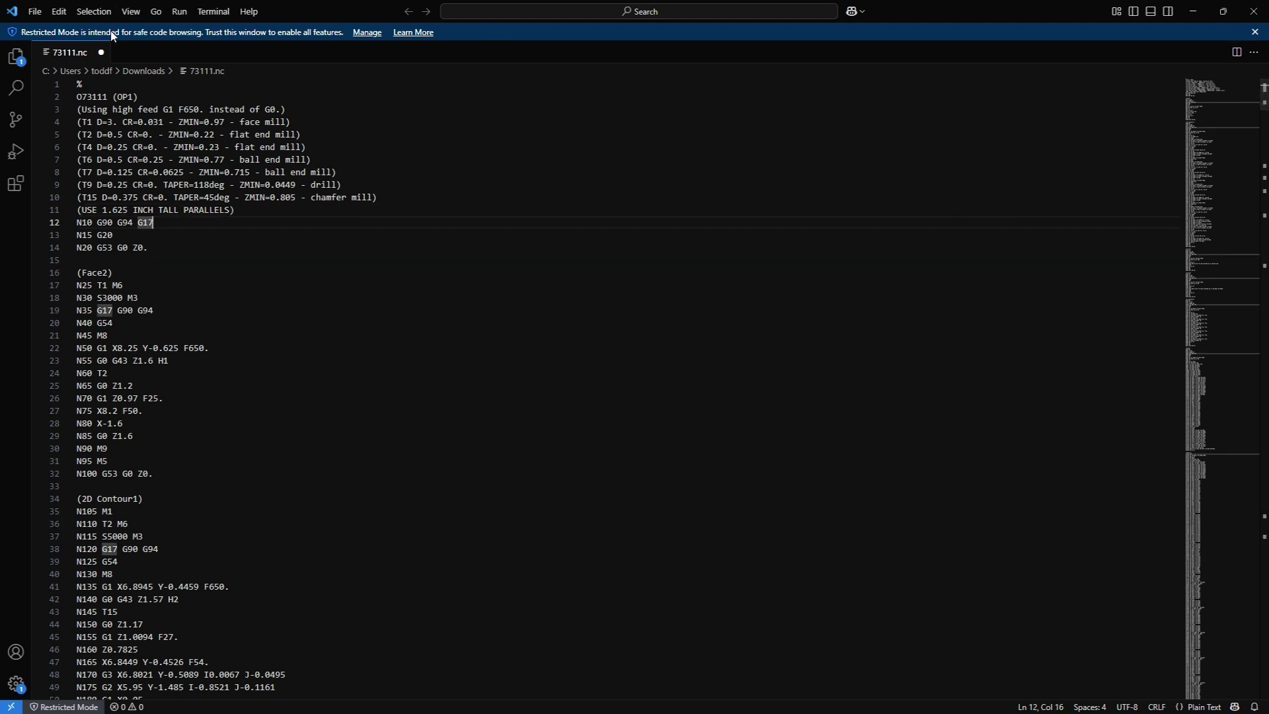
left_click(41, 16)
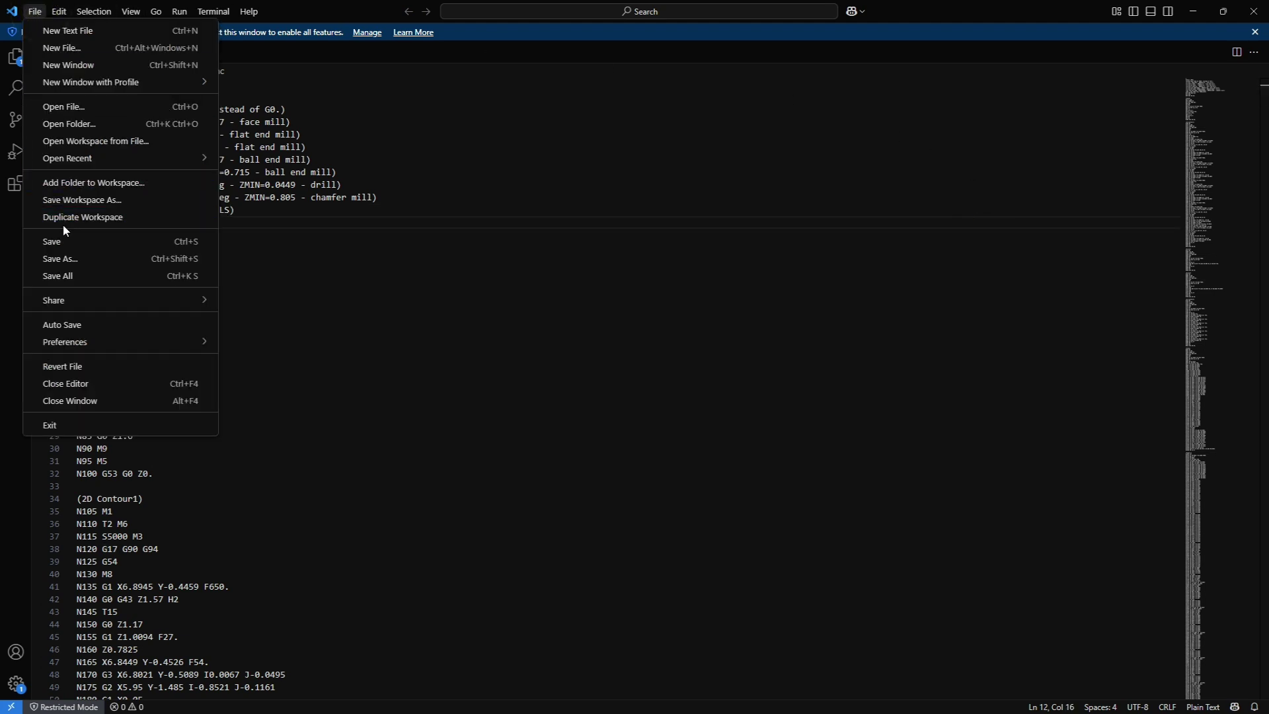
left_click(63, 244)
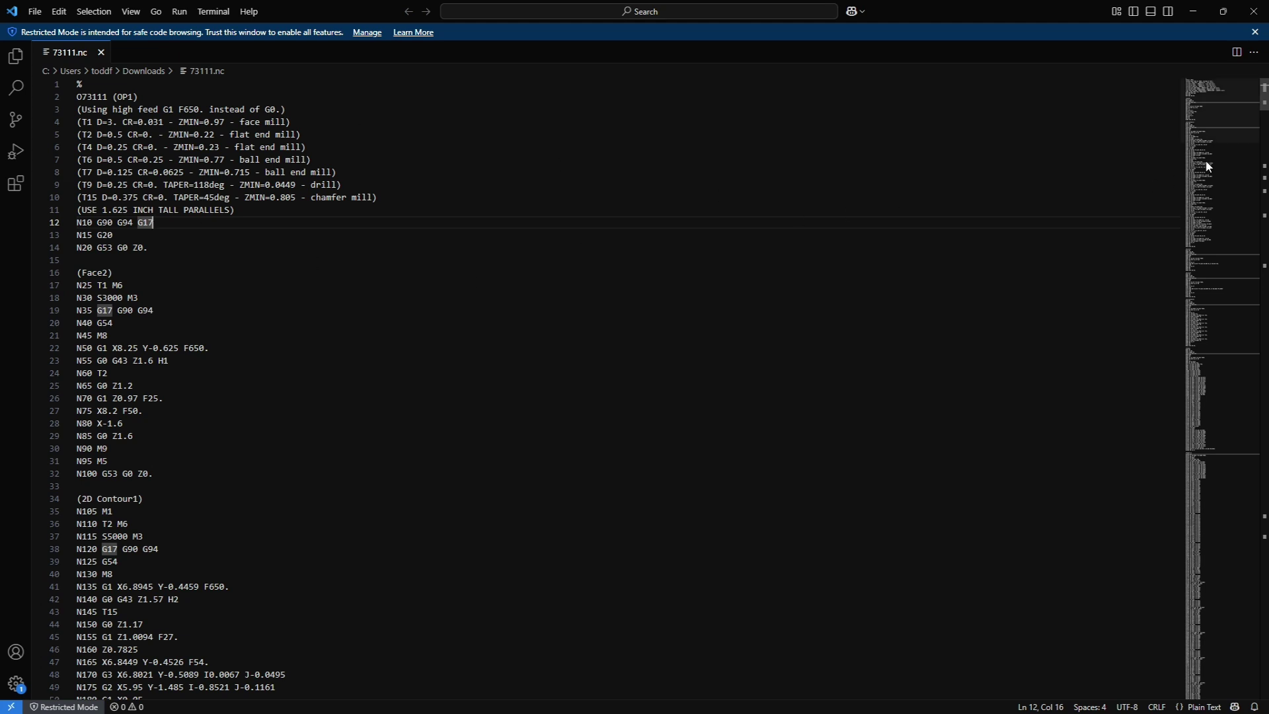
left_click(1256, 33)
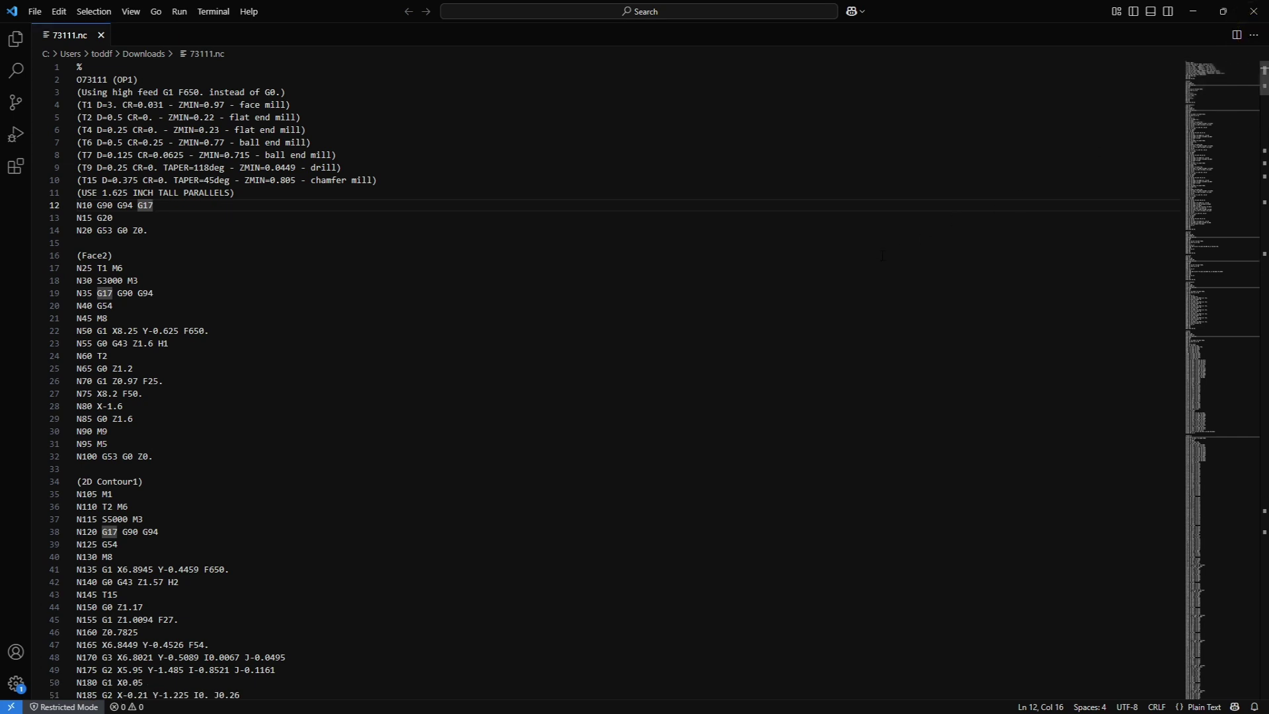
left_click(1254, 11)
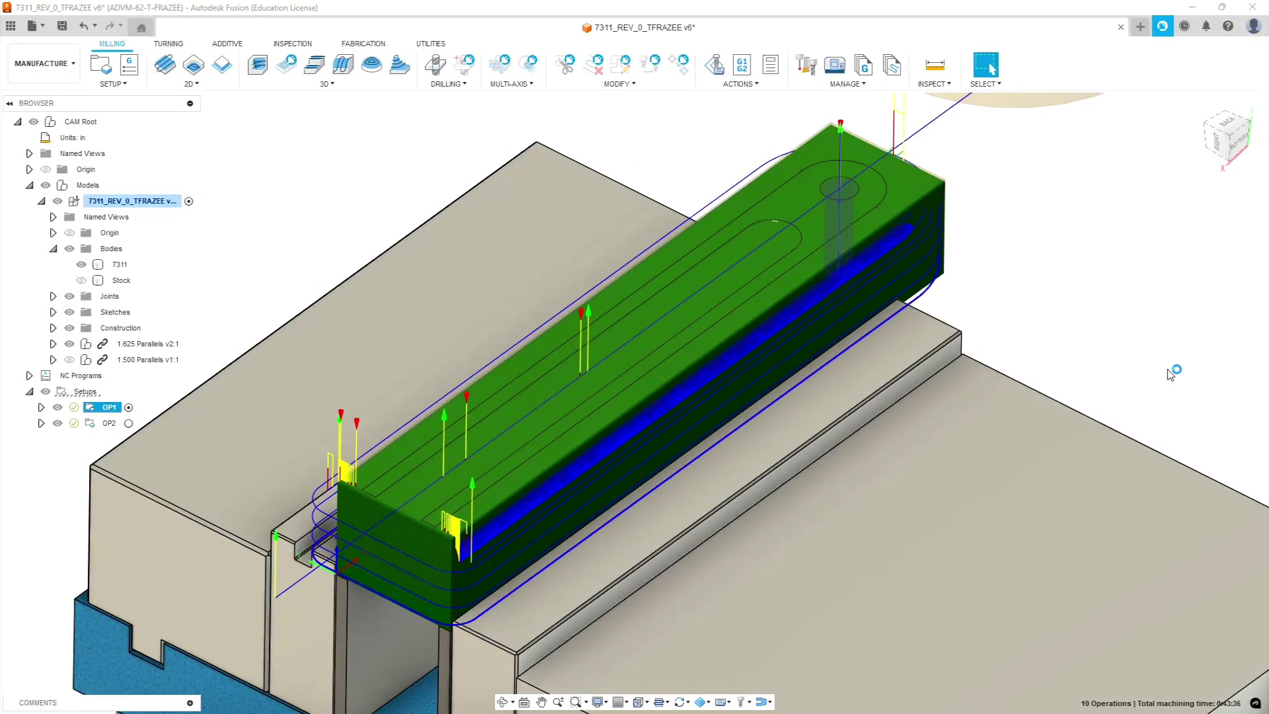
Show the 1.500 Parallels component, hide the 1.625 Parallels component and select the OP2 setup
scroll(452, 283, "down", 6)
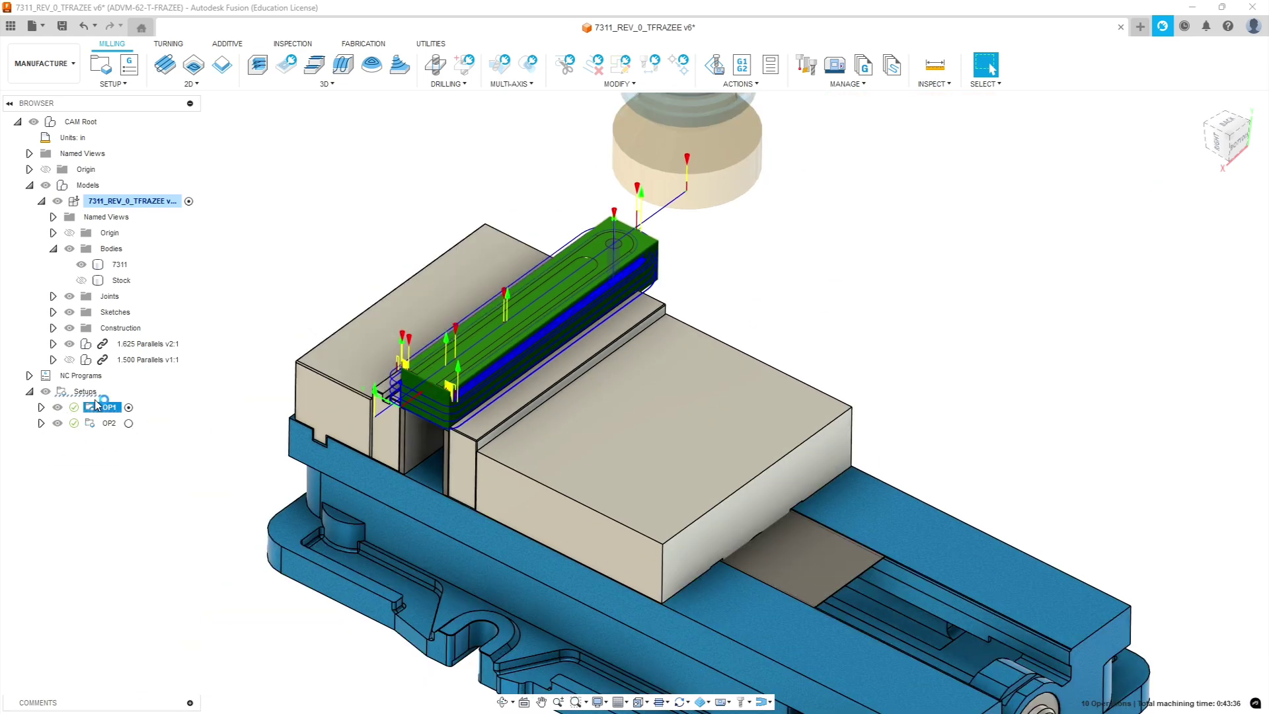
left_click(69, 361)
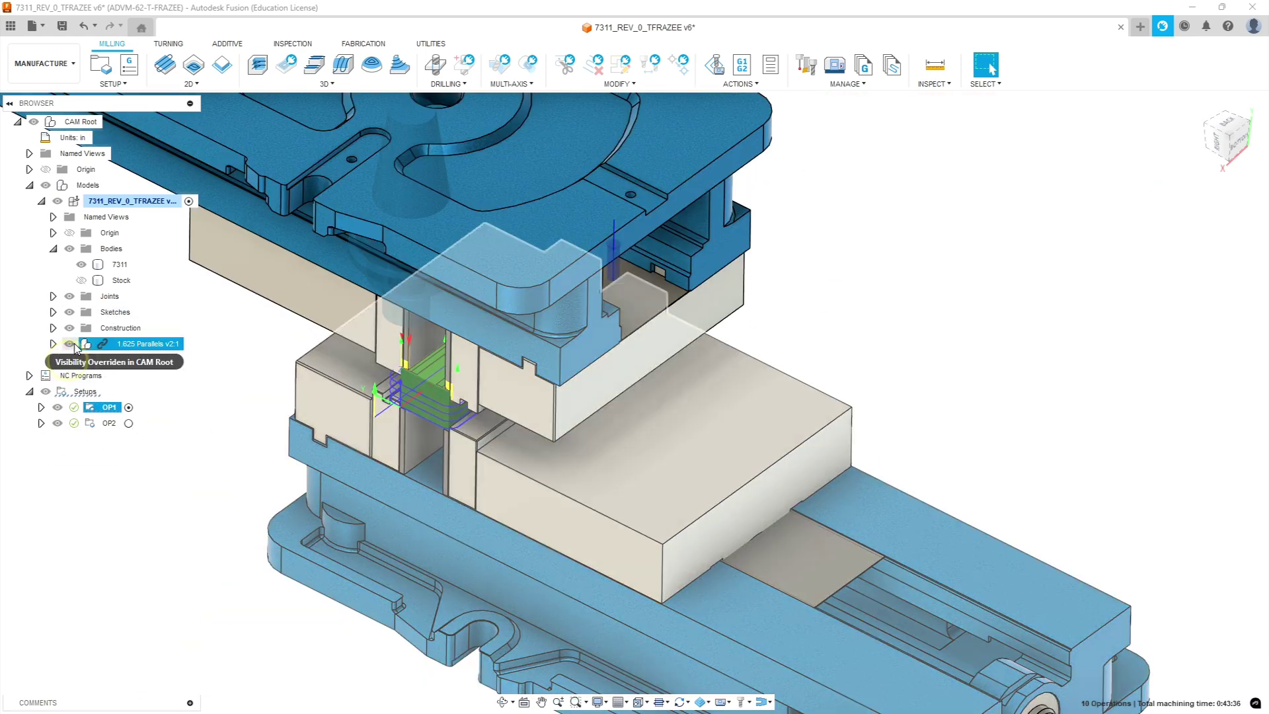
left_click(69, 344)
middle_click_drag(452, 608, 502, 355, "shift")
scroll(499, 447, "down", 5)
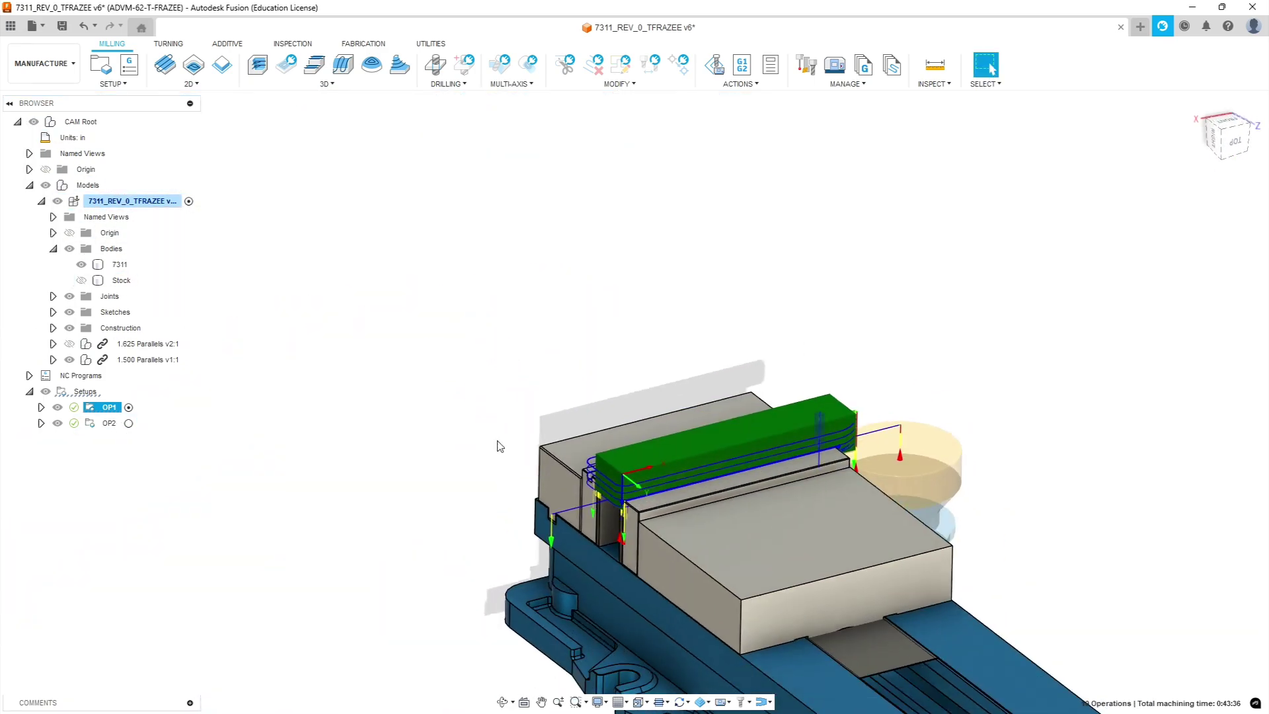
scroll(655, 598, "up", 6)
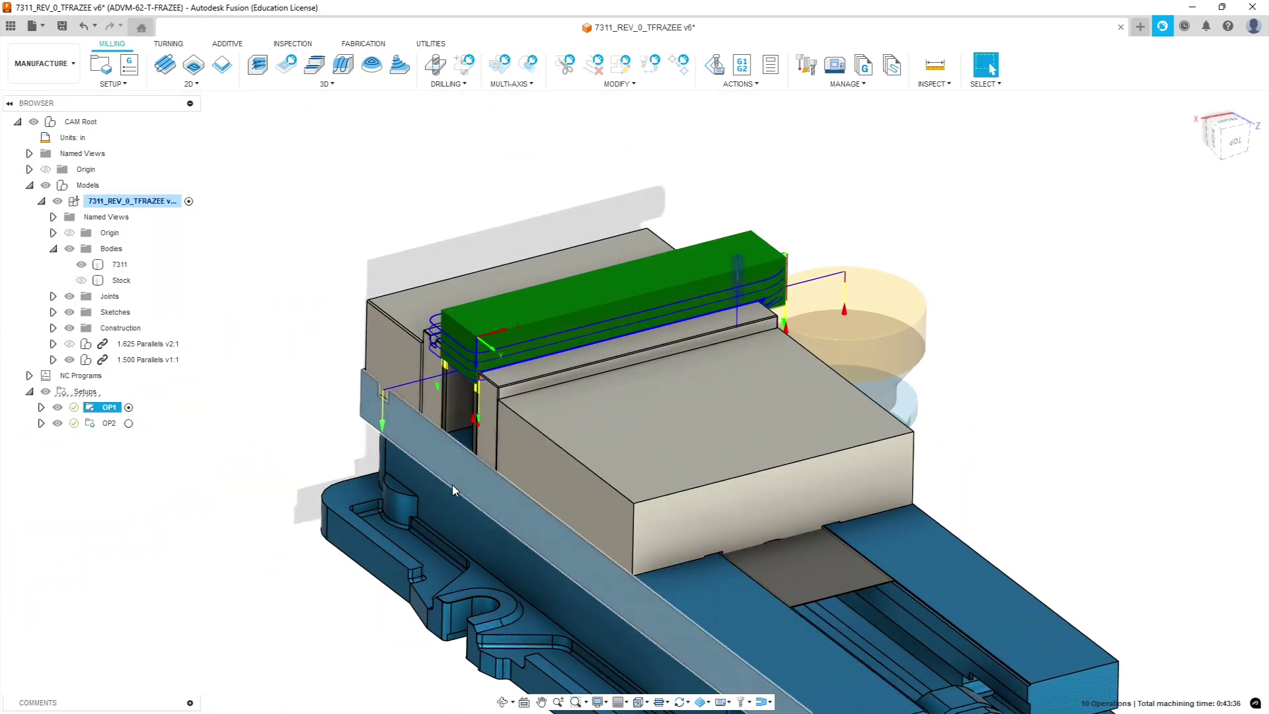
left_click(90, 425)
mouse_move(490, 480)
middle_mouse_down("shift")
mouse_move(595, 437)
mouse_move(495, 477)
middle_mouse_up("shift")
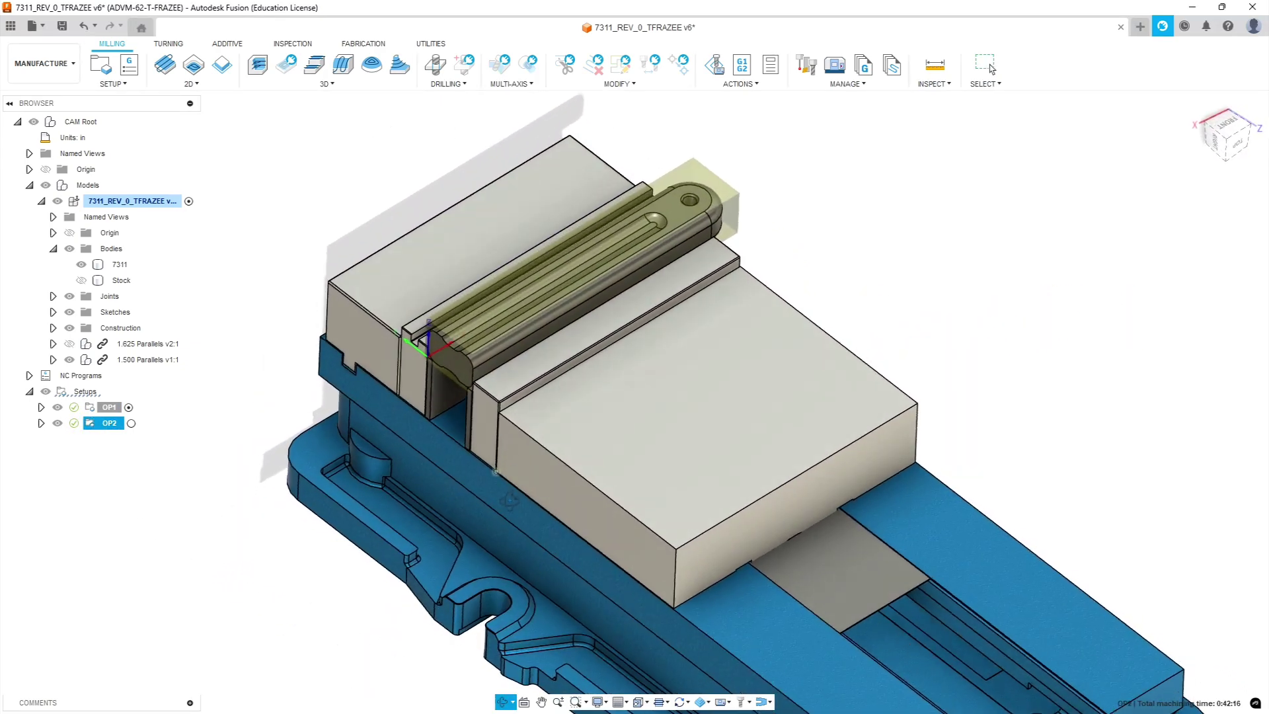
left_click(985, 66)
Examine the OP2 arrangement of the part, stock, work origin and parallels in the vise
scroll(508, 395, "up", 5)
scroll(508, 395, "down", 6)
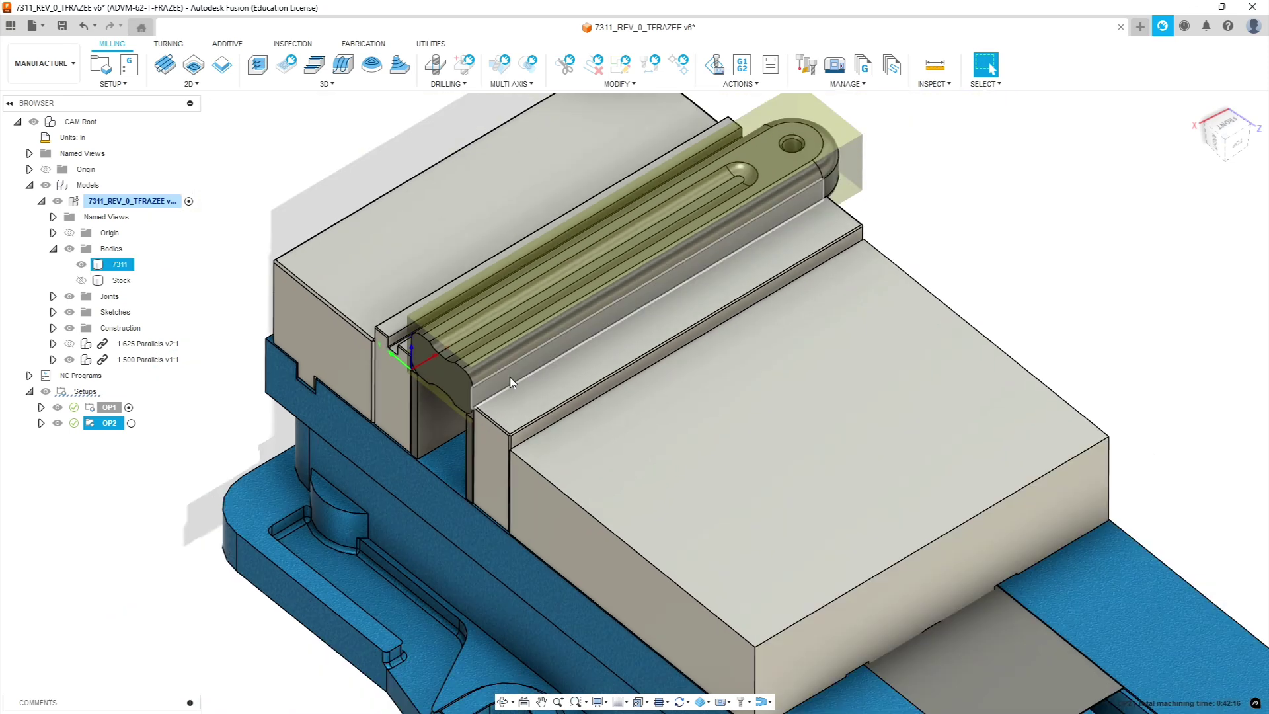
scroll(481, 196, "up", 2)
scroll(481, 197, "up", 3)
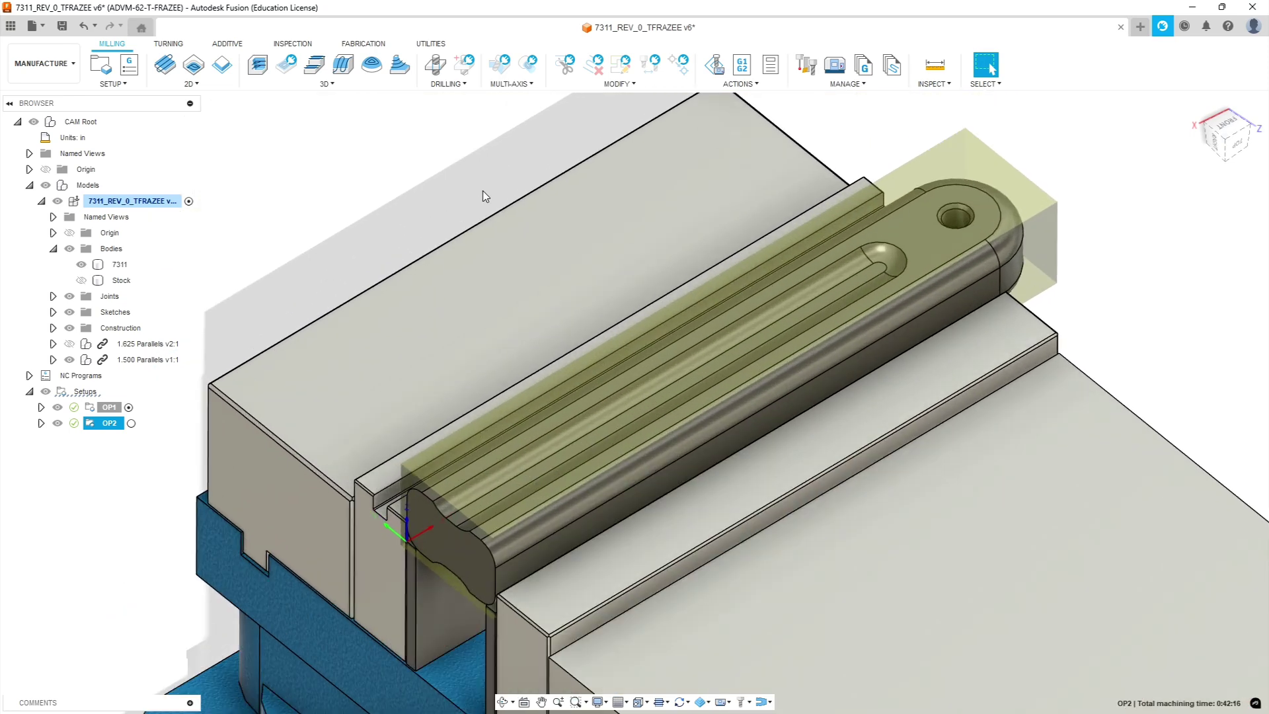
left_click(688, 525)
scroll(687, 524, "down", 1)
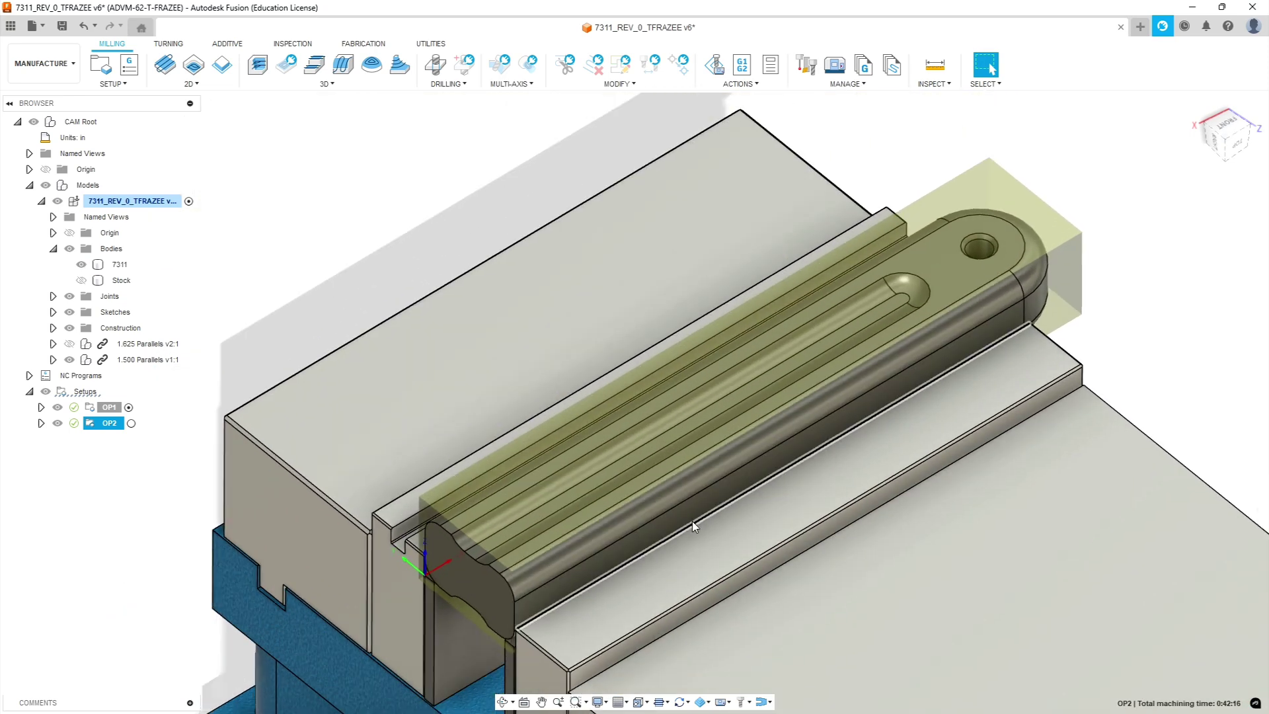
Generate the OP2 setup sheet in the Desktop folder, review its setup and tool data, and close it
scroll(896, 511, "up", 1)
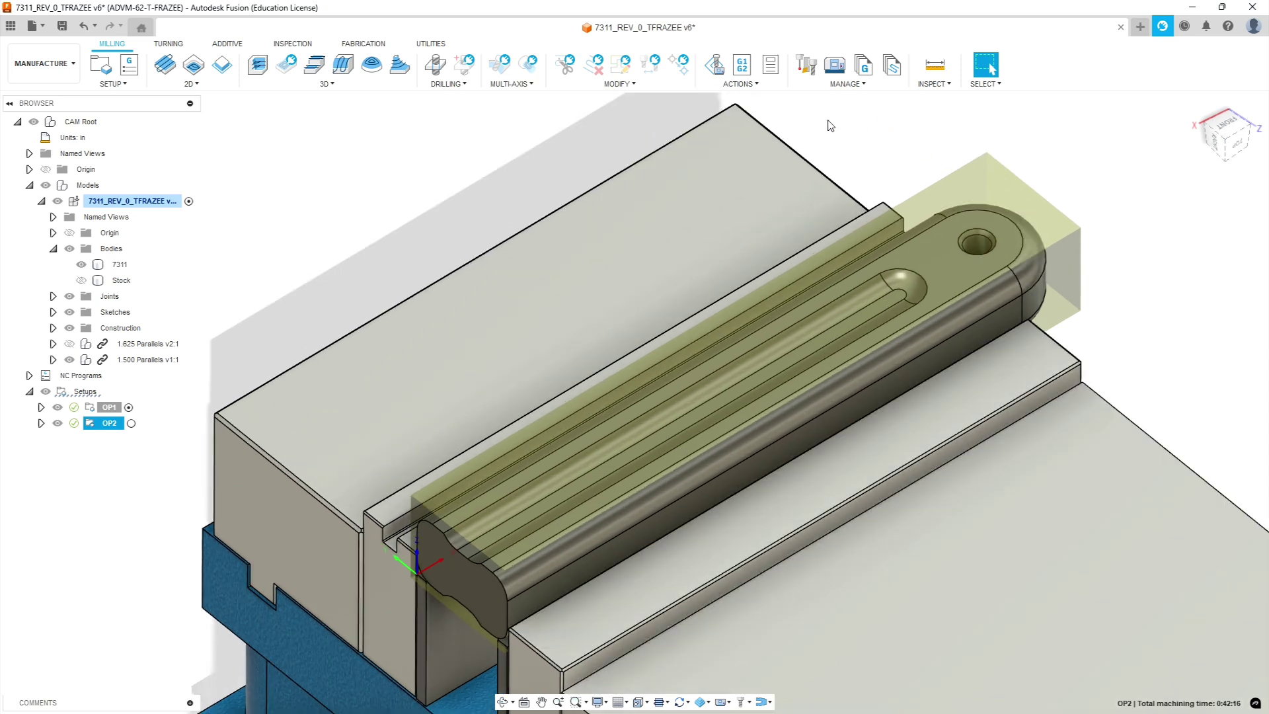
left_click(771, 64)
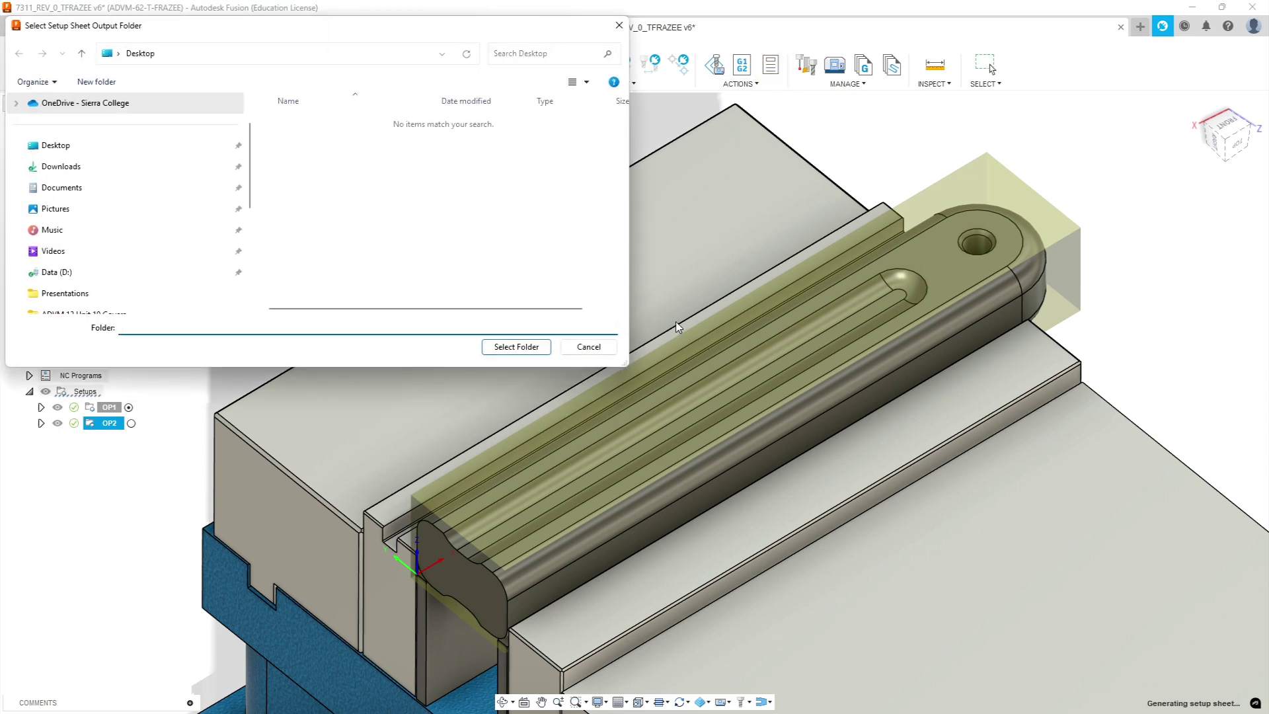
left_click(498, 350)
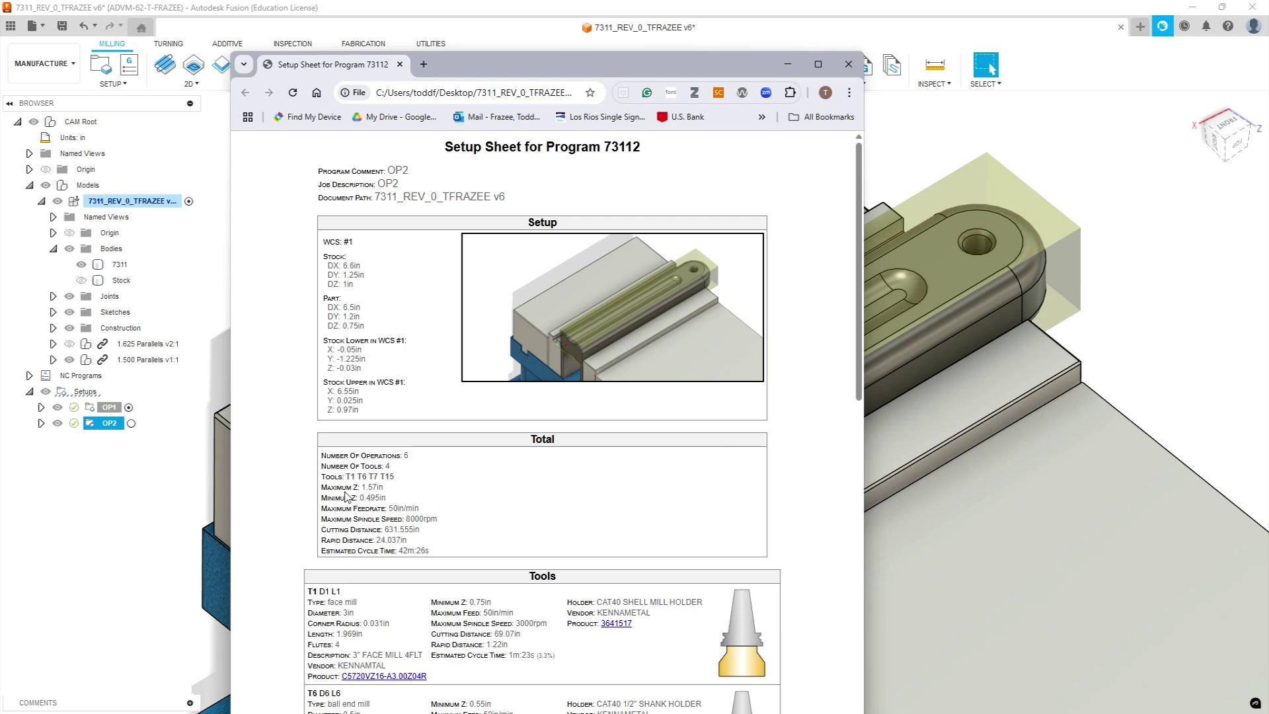
left_click_drag(395, 477, 345, 477)
left_click(495, 502)
left_click(848, 64)
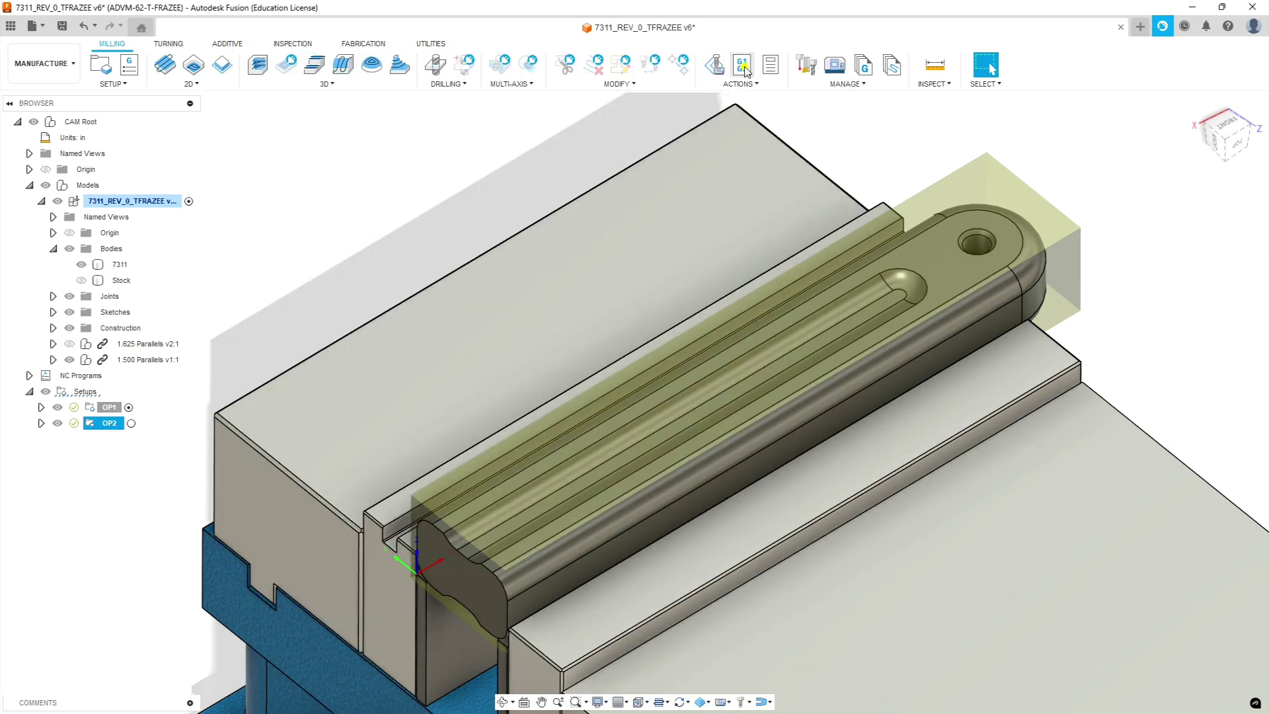
Post the OP2 setup as NC program 73112 to the Downloads folder and open the posted code for editing
left_click(742, 66)
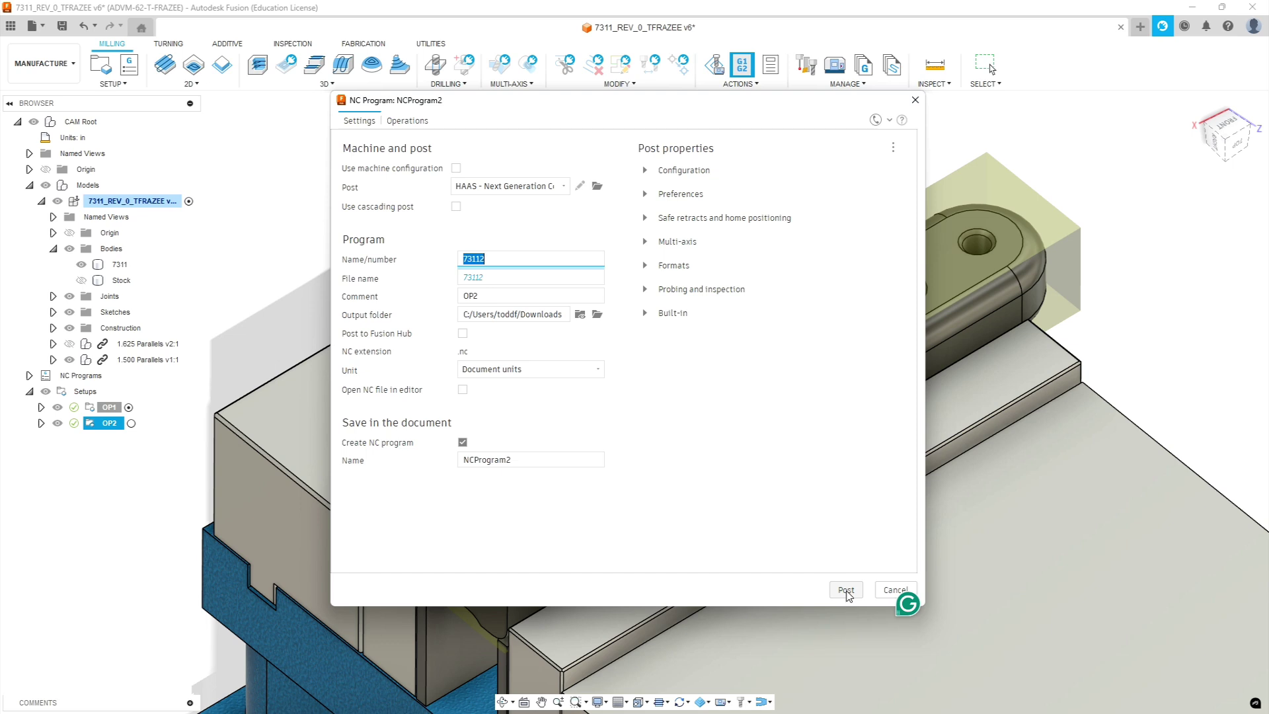
left_click(847, 590)
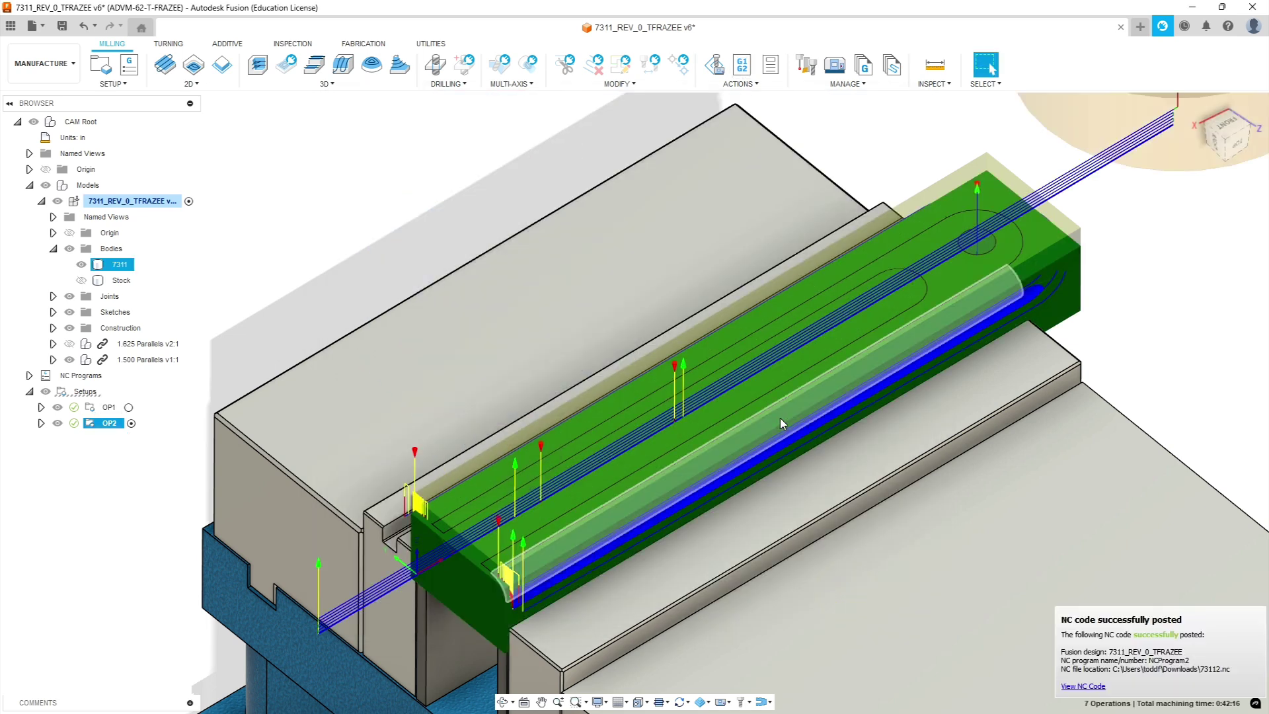
left_click(1093, 684)
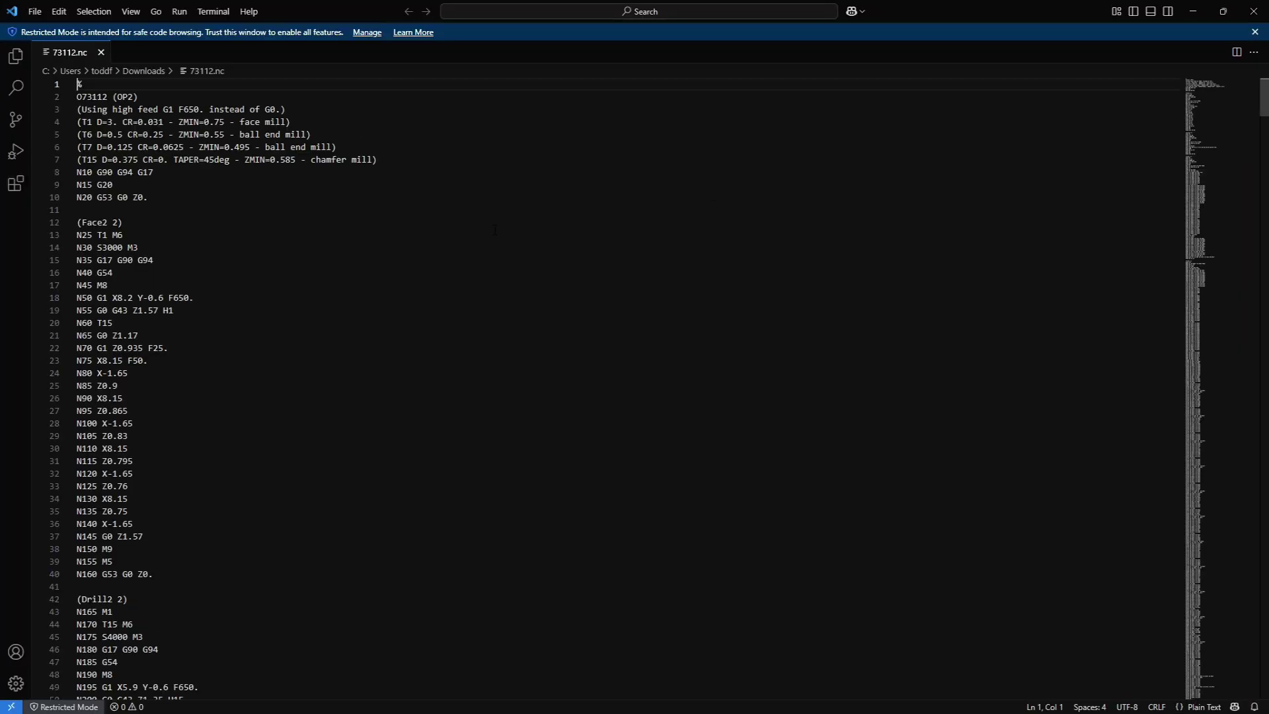
Add the comment line (USE 1.500 INCH TALL PARALLELS) below the T15 chamfer mill comment in 73112.nc
left_click(384, 159)
key("Return")
type("9")
key("BackSpace")
type("(")
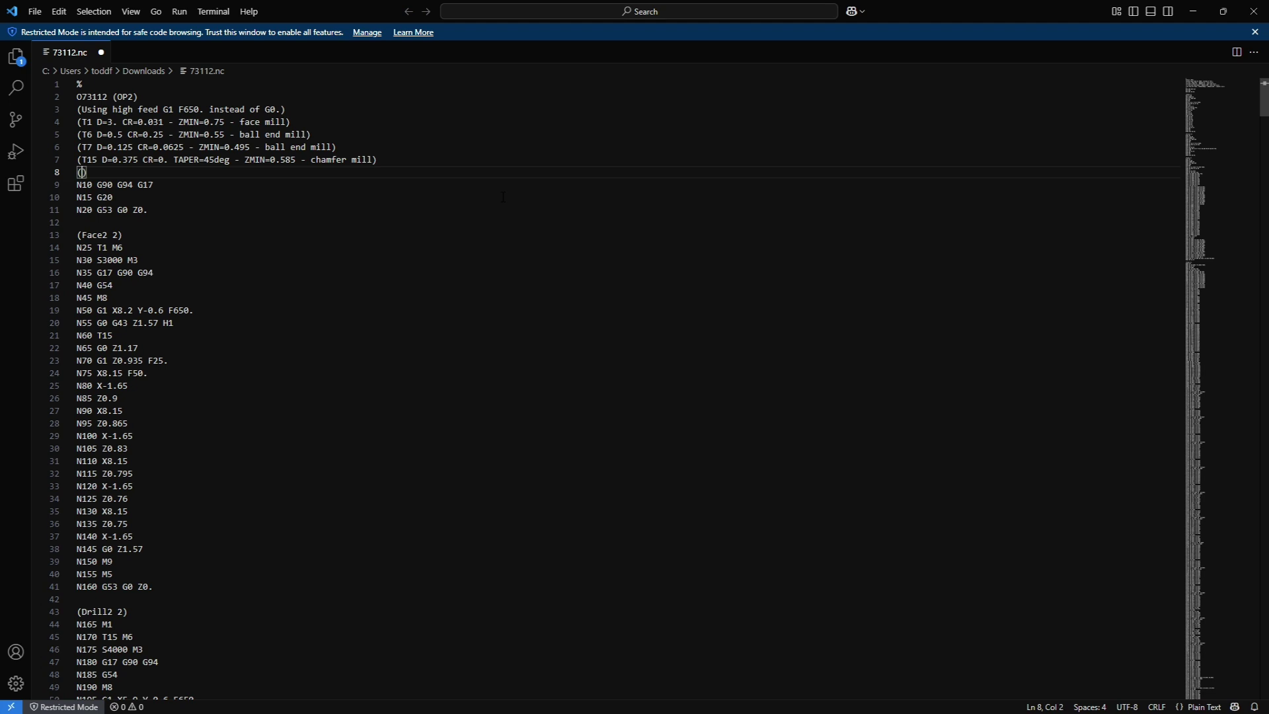
type("USE ")
type("1.")
type("5")
type("00")
type(" INCH PA")
type("R")
key("BackSpace")
key("BackSpace")
key("BackSpace")
type("TALL PARA")
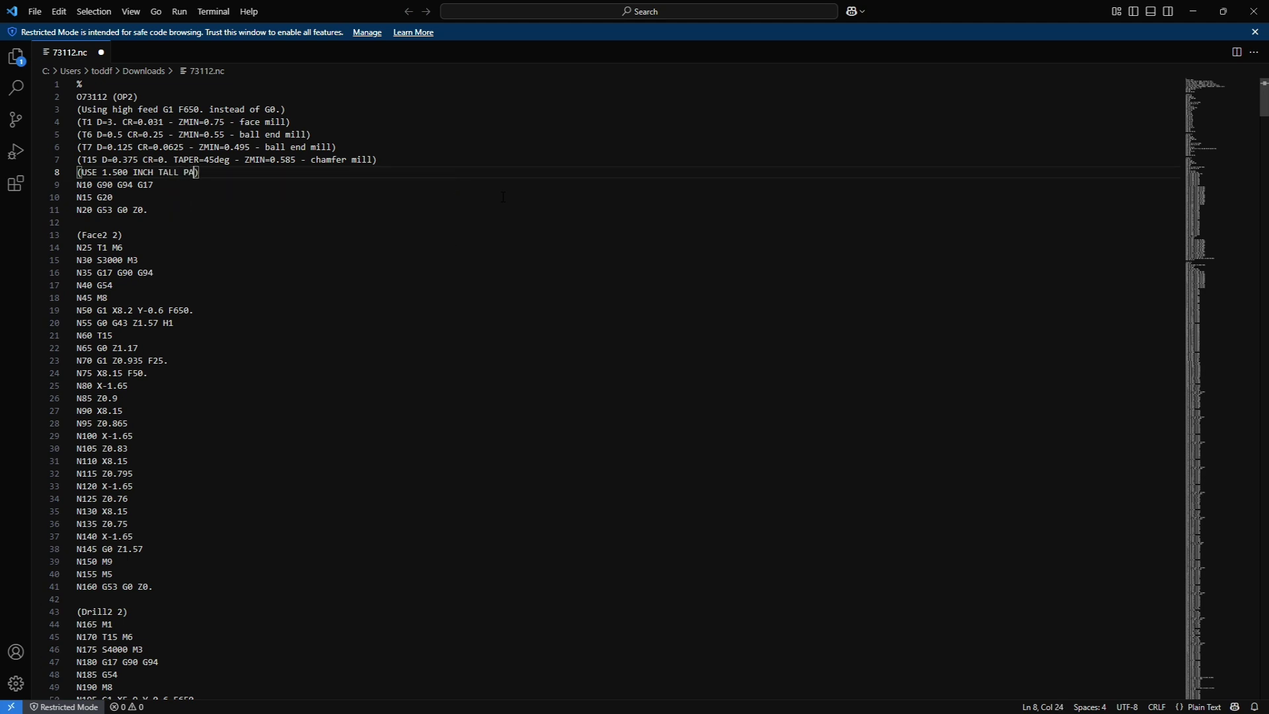
type("LLELS")
Close the code editor with the 73112.nc file and return to the OP2 setup in Fusion
left_click(311, 273)
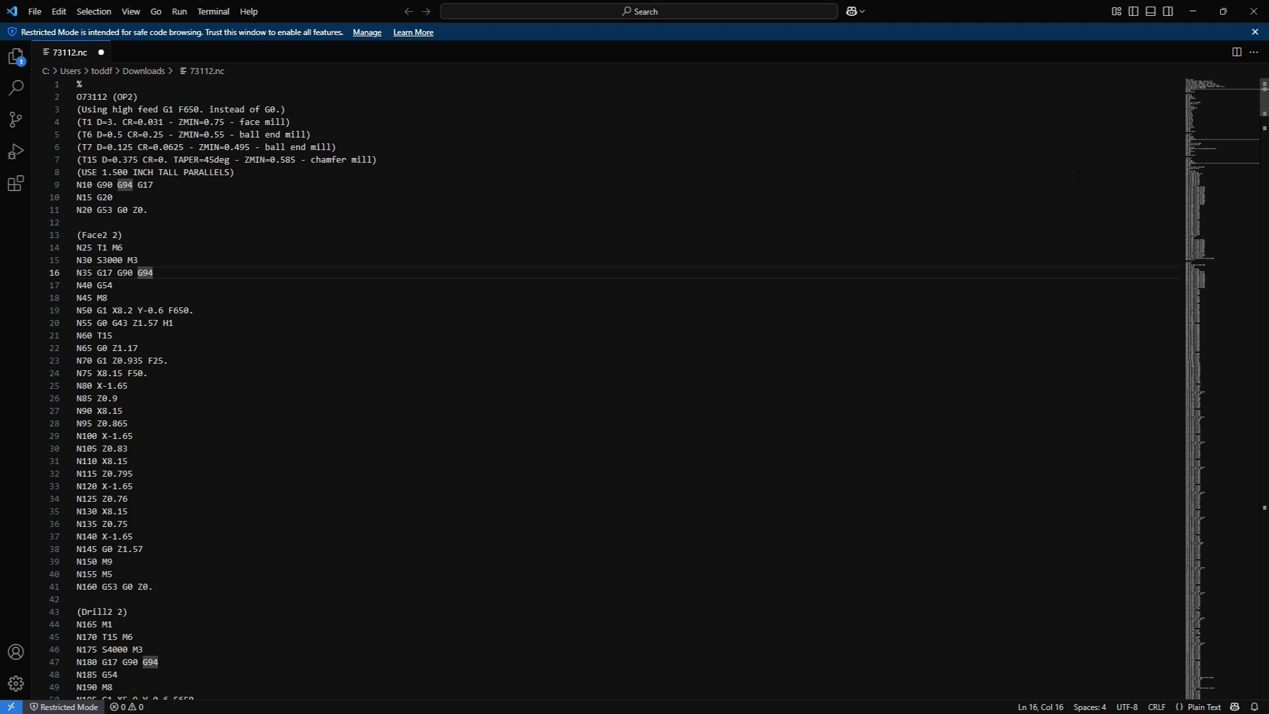
left_click(1251, 16)
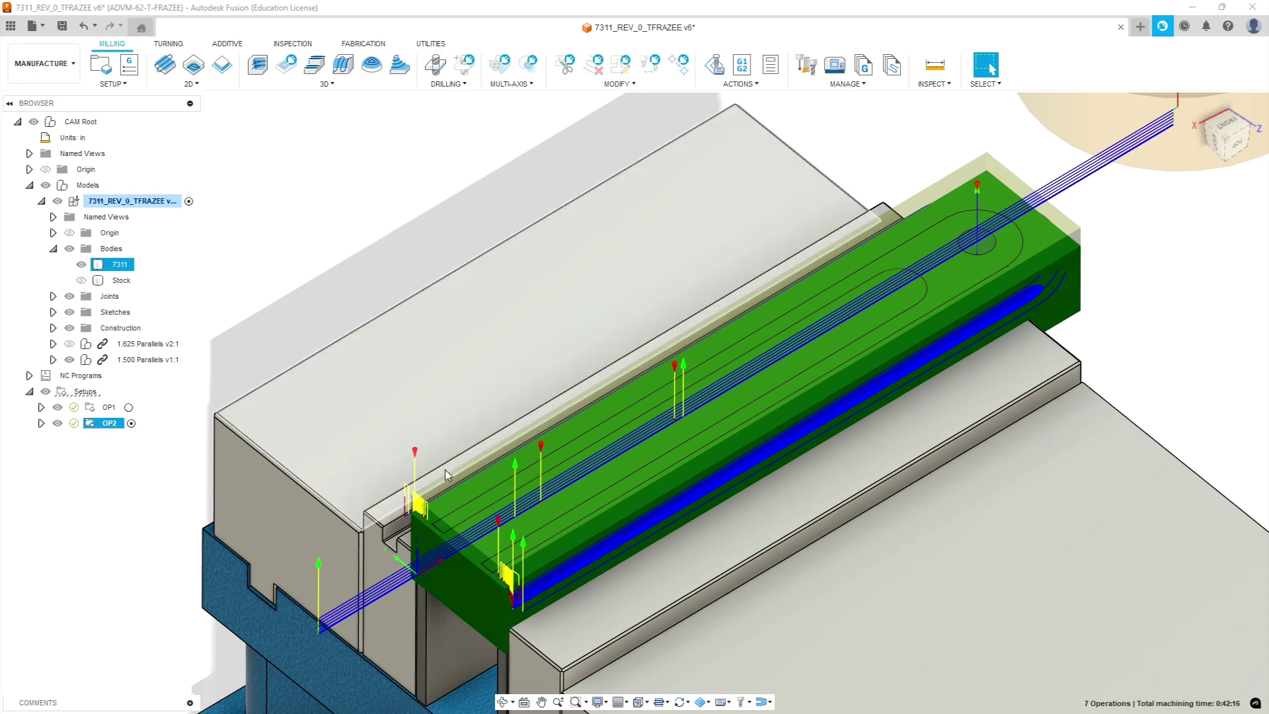
scroll(601, 402, "down", 3)
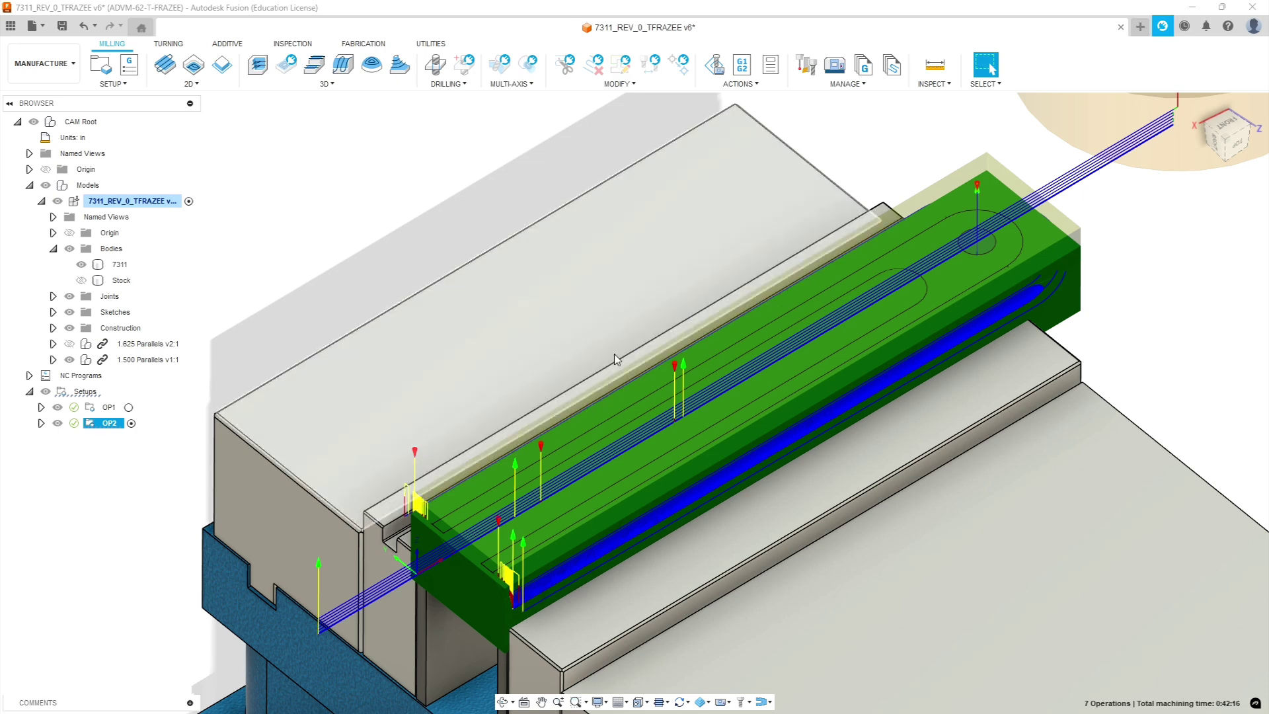